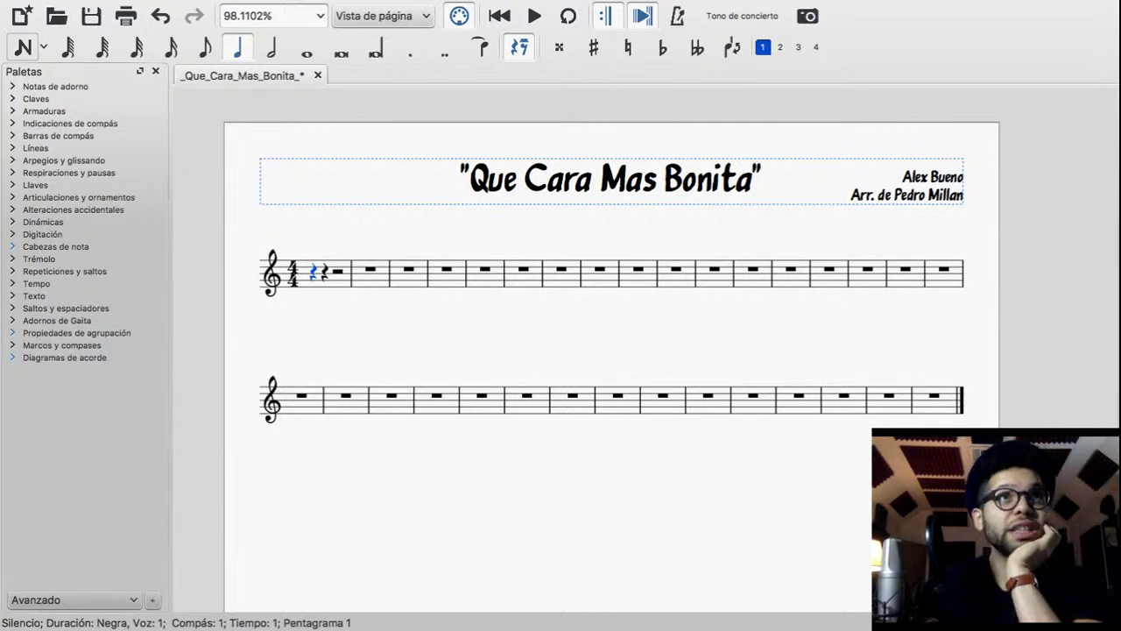
# Open the score's instrument setup and add Saxofón contralto and Saxofón tenor from the woodwinds
pyautogui.moveTo(538, 1)
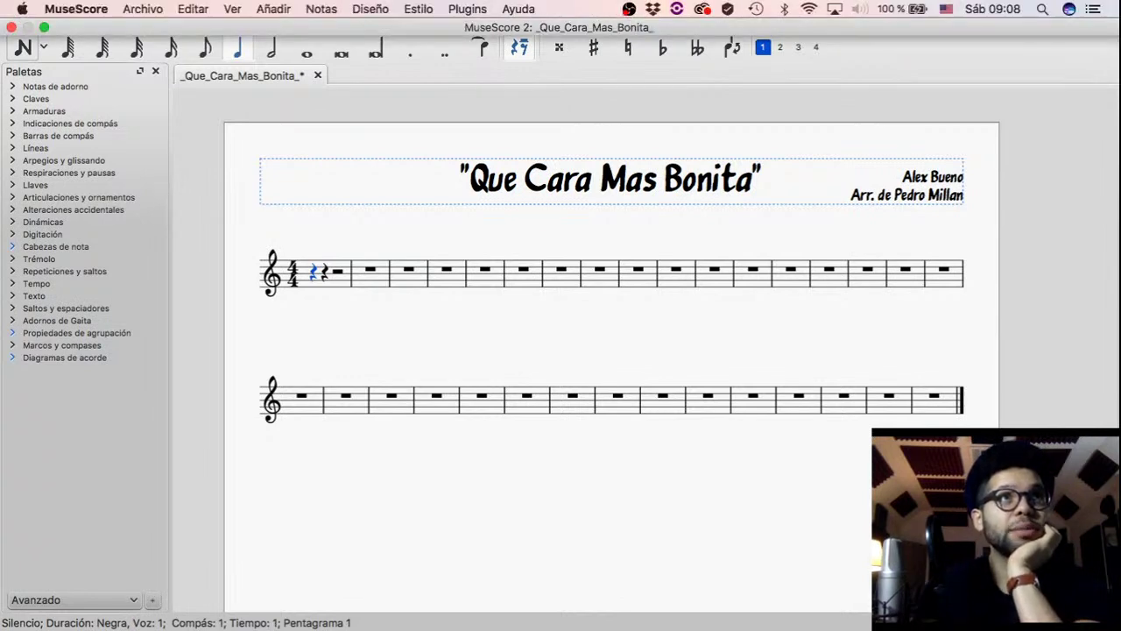
pyautogui.click(143, 9)
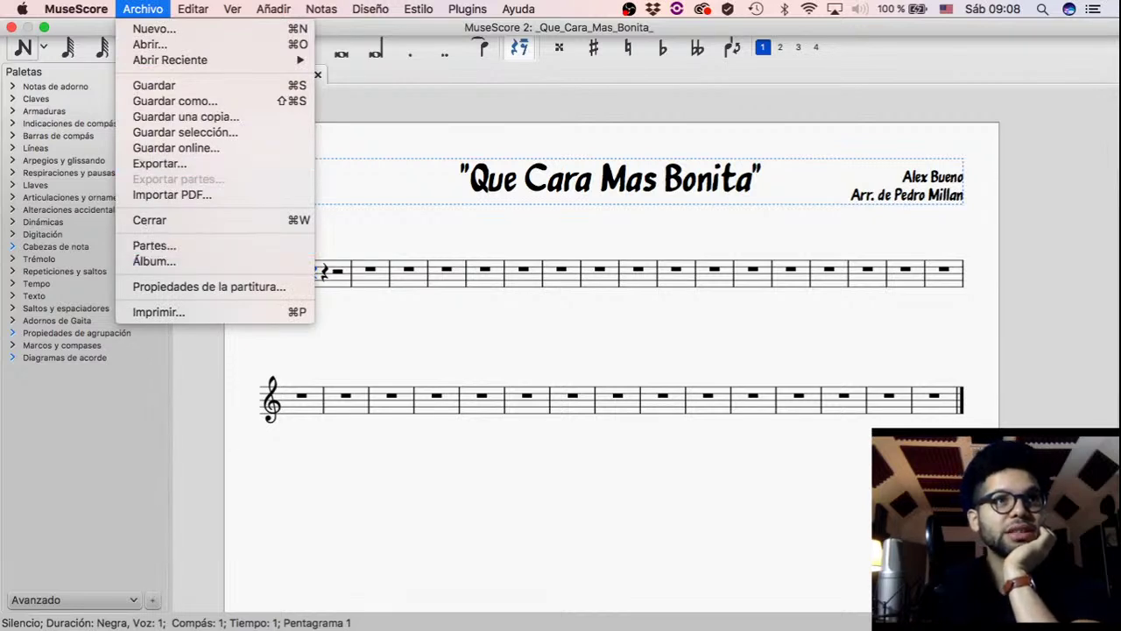
pyautogui.moveTo(192, 8)
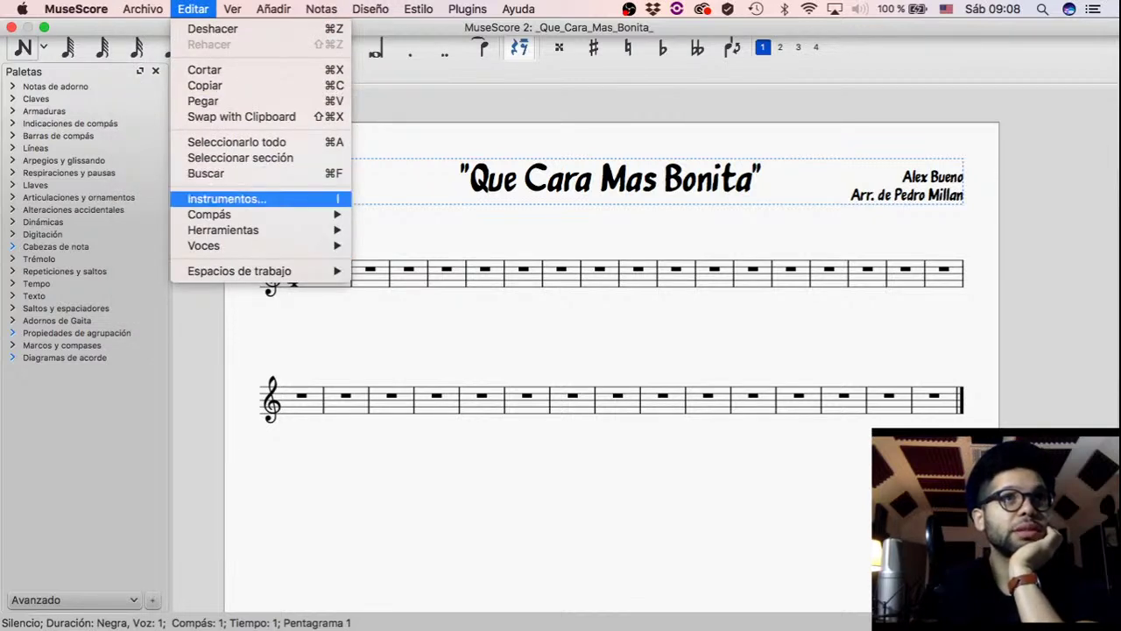
pyautogui.click(227, 198)
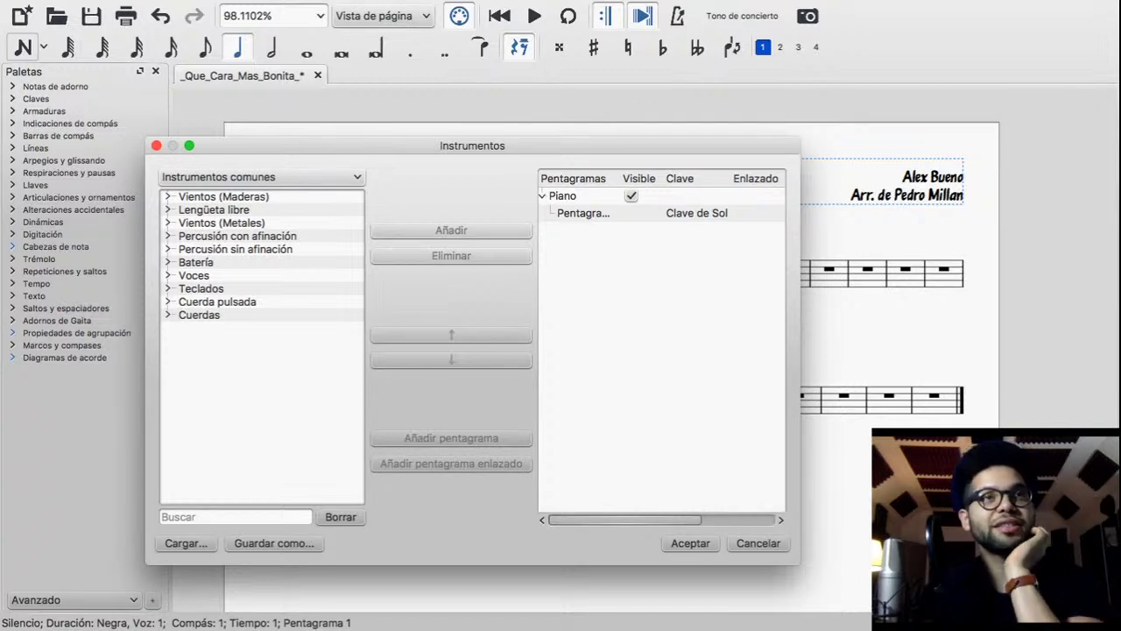
pyautogui.click(168, 197)
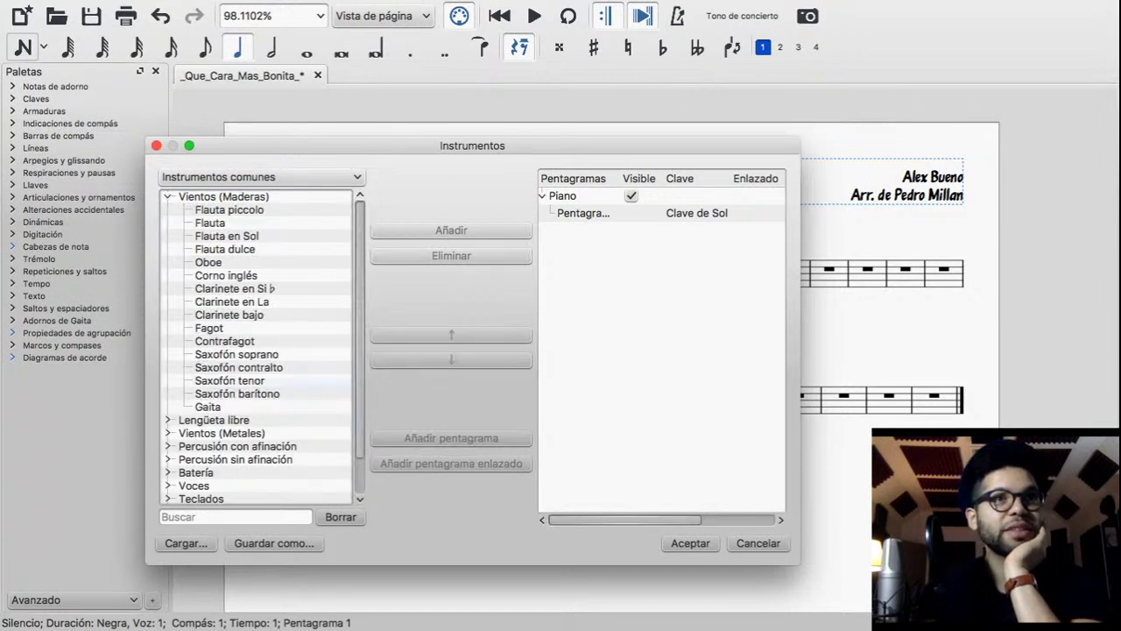
pyautogui.doubleClick(238, 368)
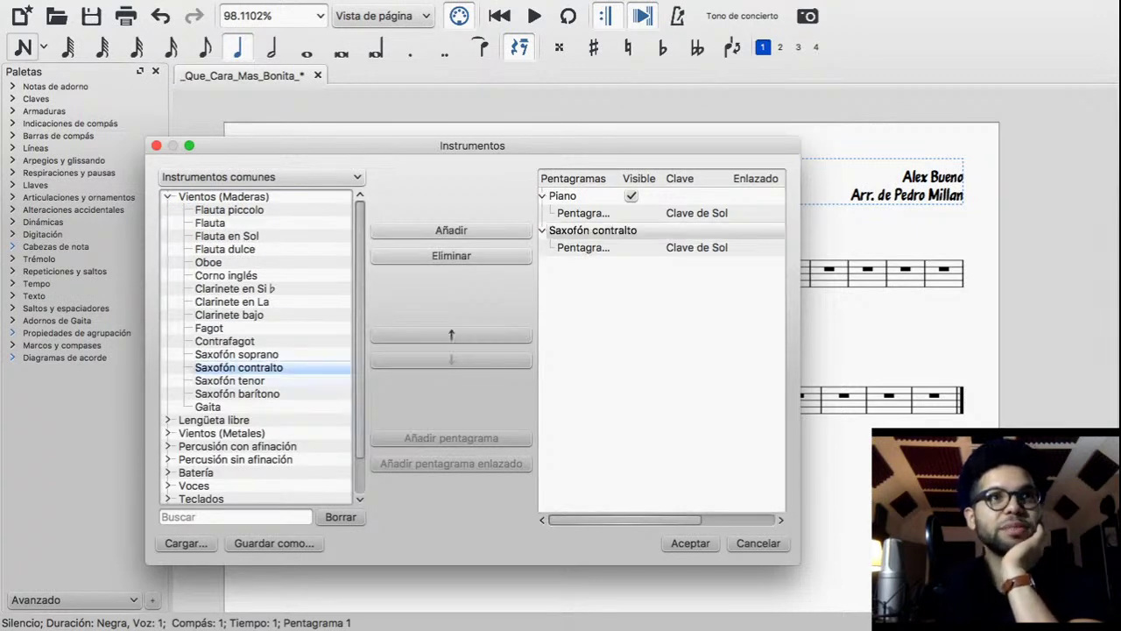
pyautogui.doubleClick(230, 381)
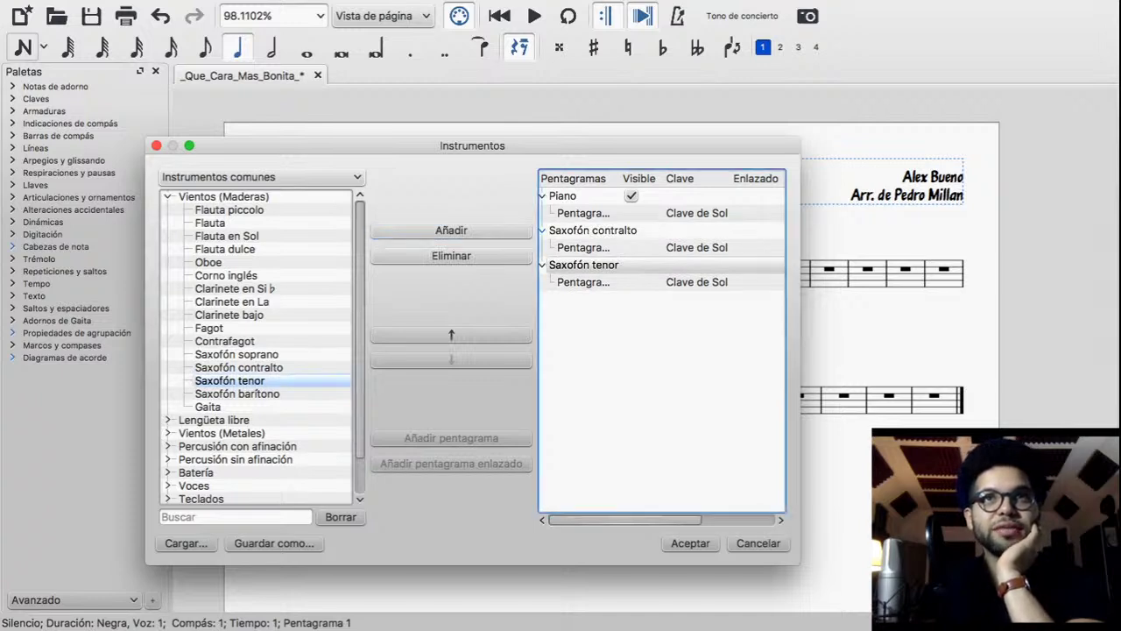
# Move Piano below both saxophones in the score's instrument order
pyautogui.click(563, 196)
pyautogui.doubleClick(451, 360)
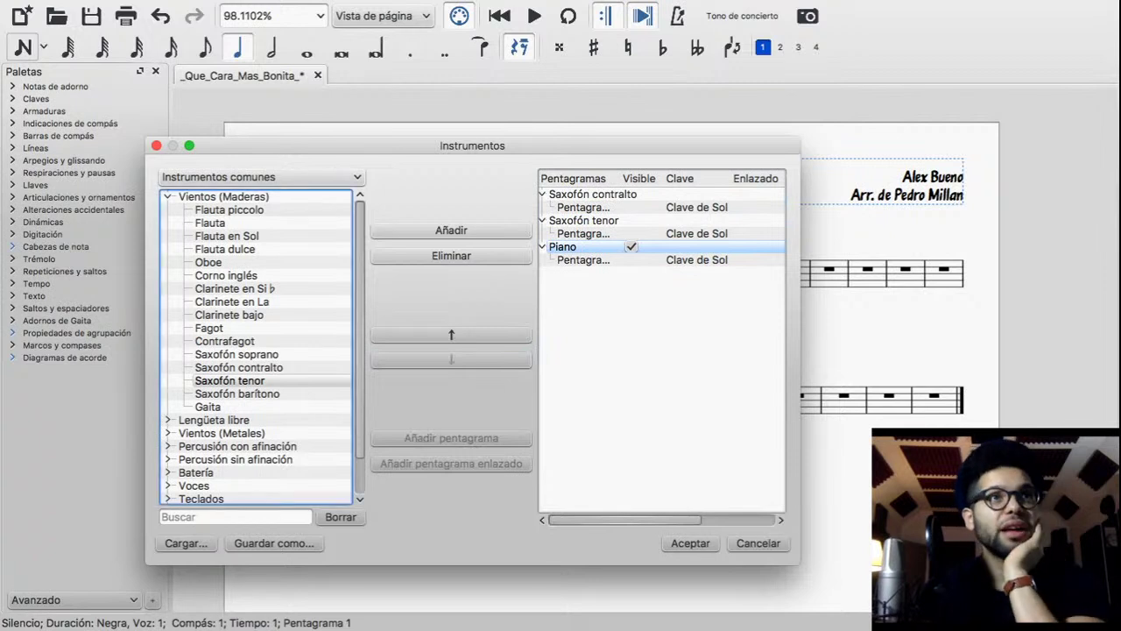
pyautogui.click(168, 197)
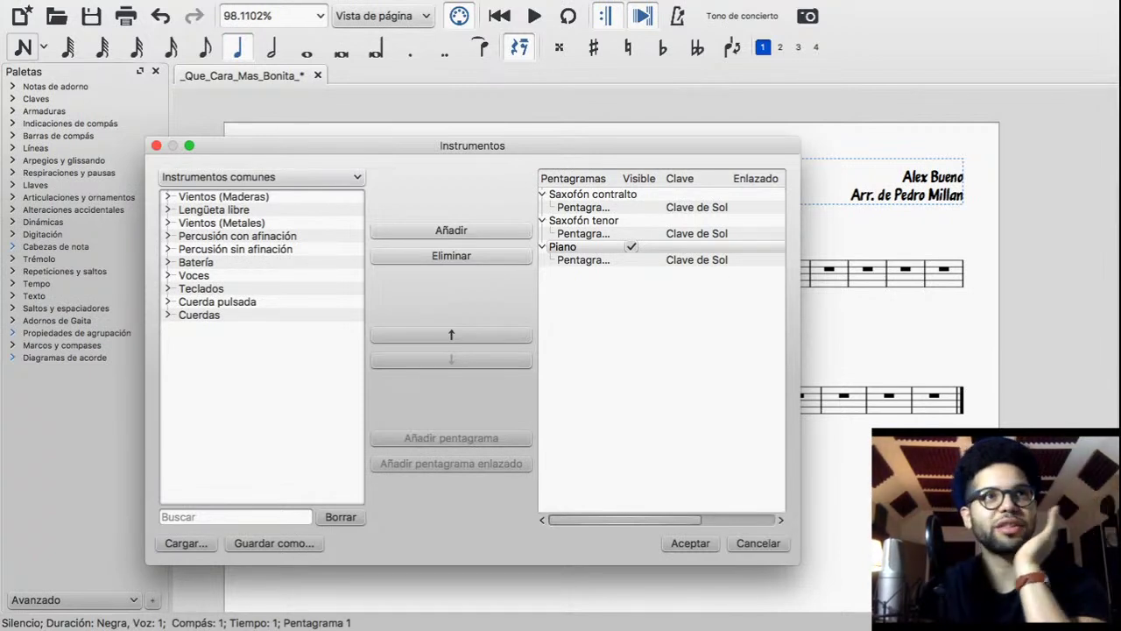
pyautogui.click(168, 249)
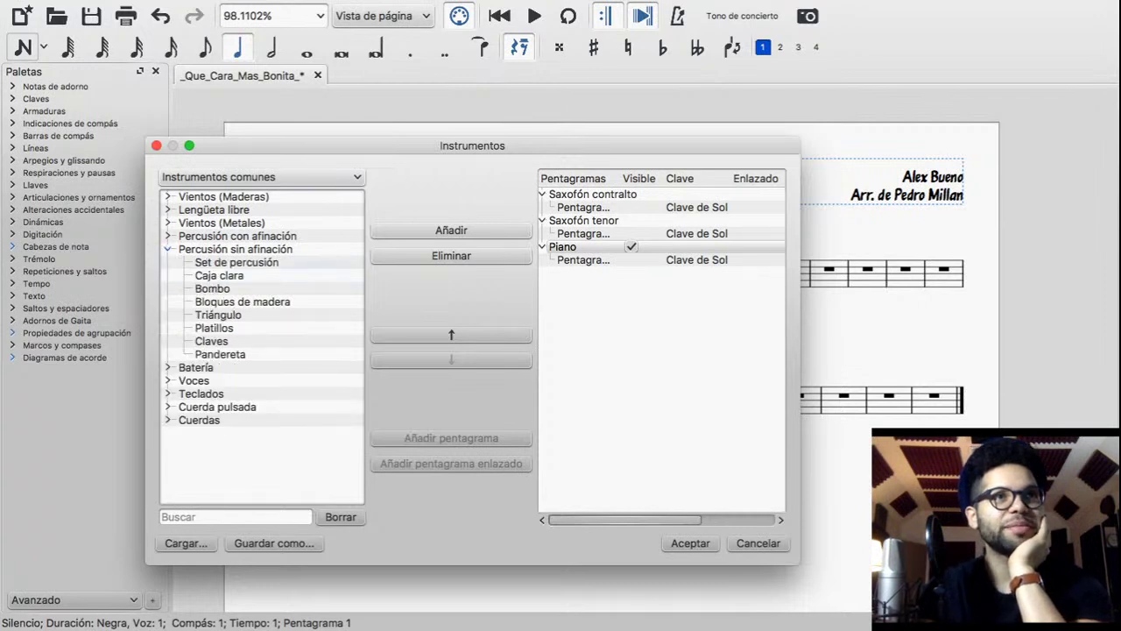
pyautogui.doubleClick(243, 301)
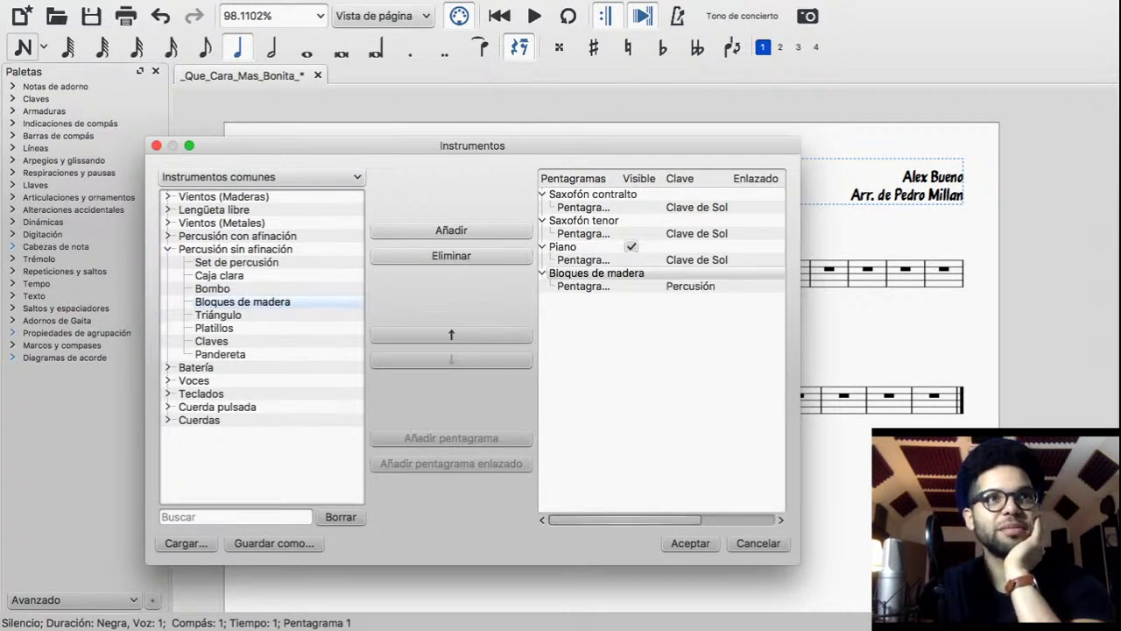
pyautogui.click(451, 256)
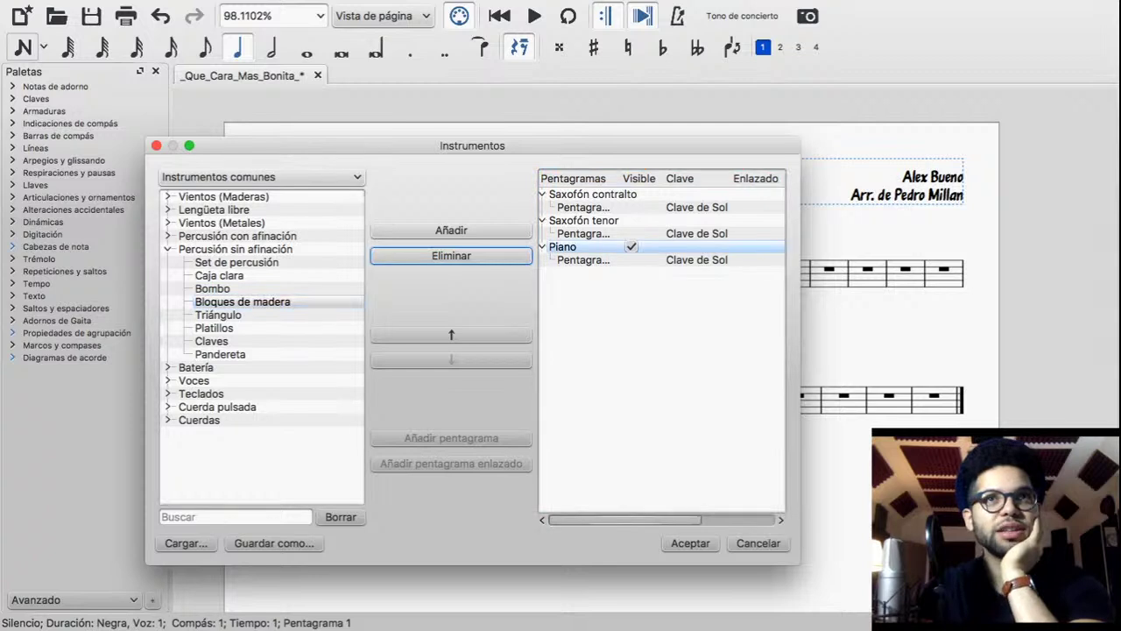
pyautogui.click(243, 301)
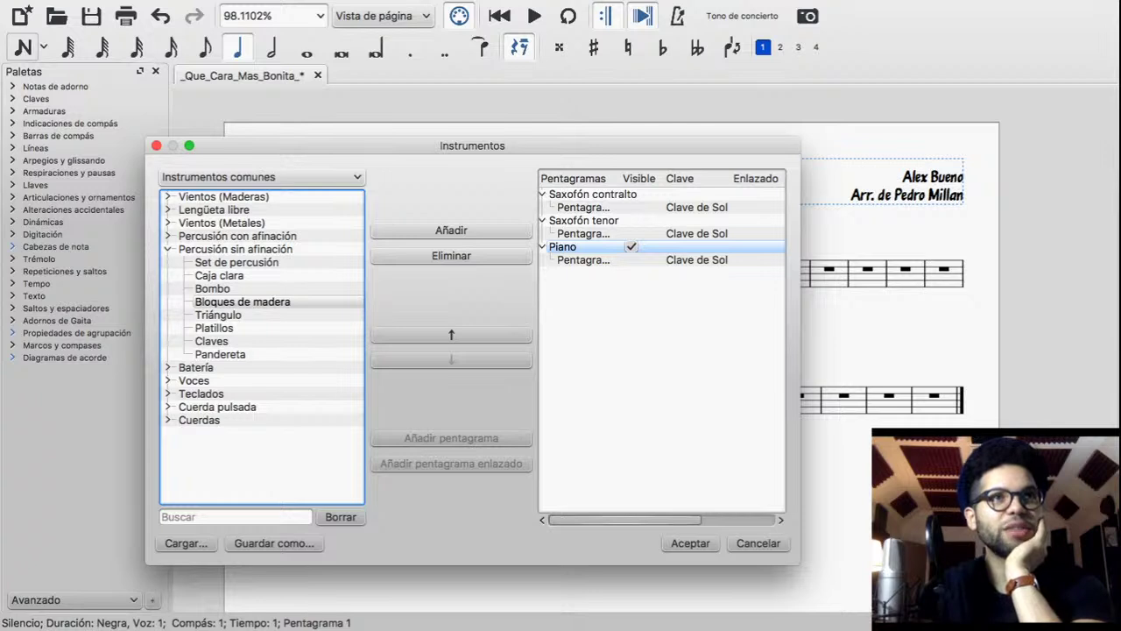
# Add Bloques de madera and Claves from the unpitched percussion to the score's instruments
pyautogui.click(169, 236)
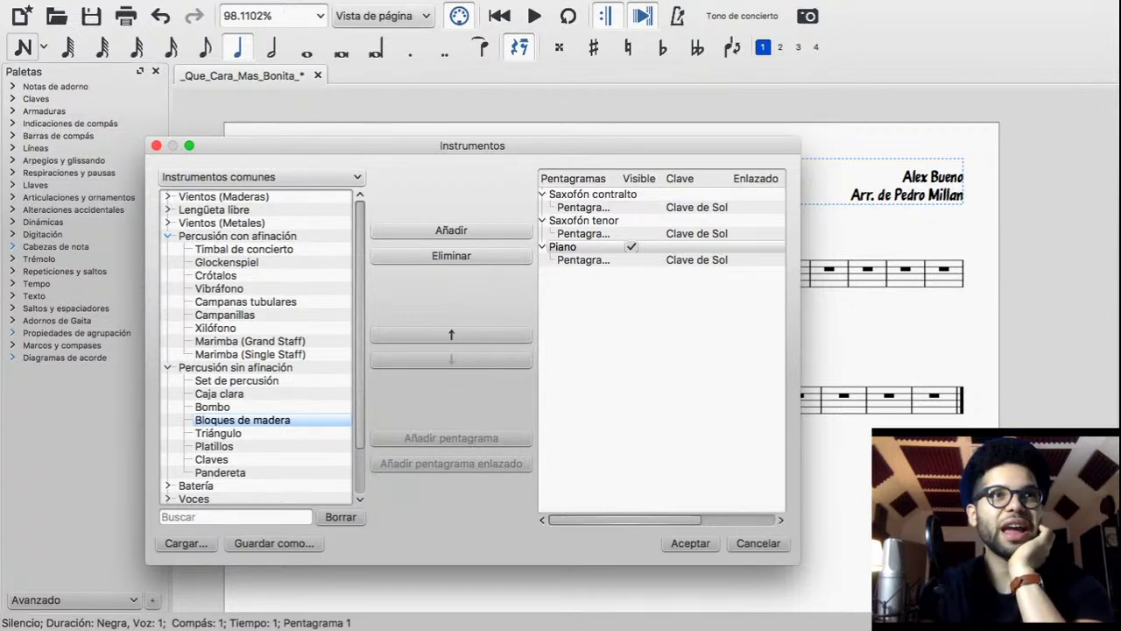
pyautogui.scroll(-2, 259, 346)
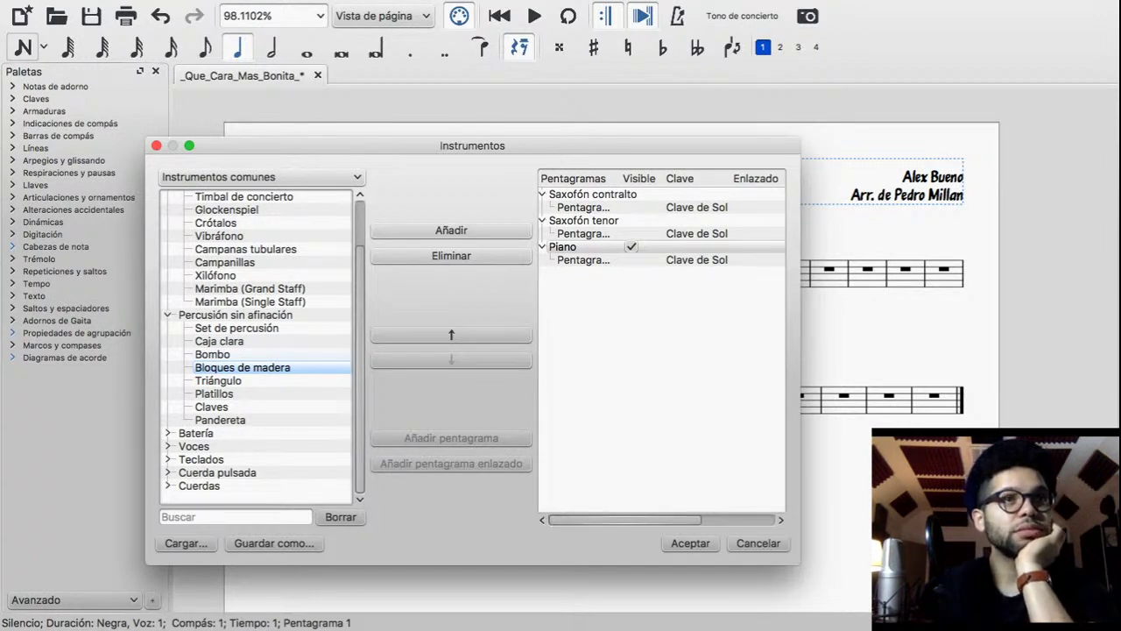
pyautogui.doubleClick(243, 367)
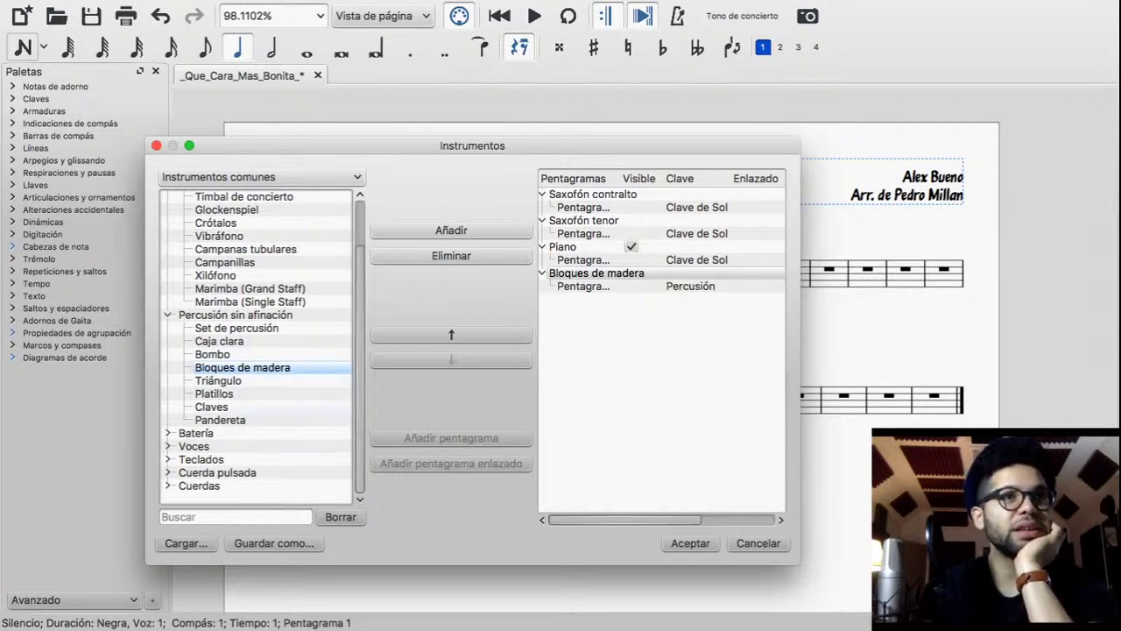
pyautogui.doubleClick(211, 406)
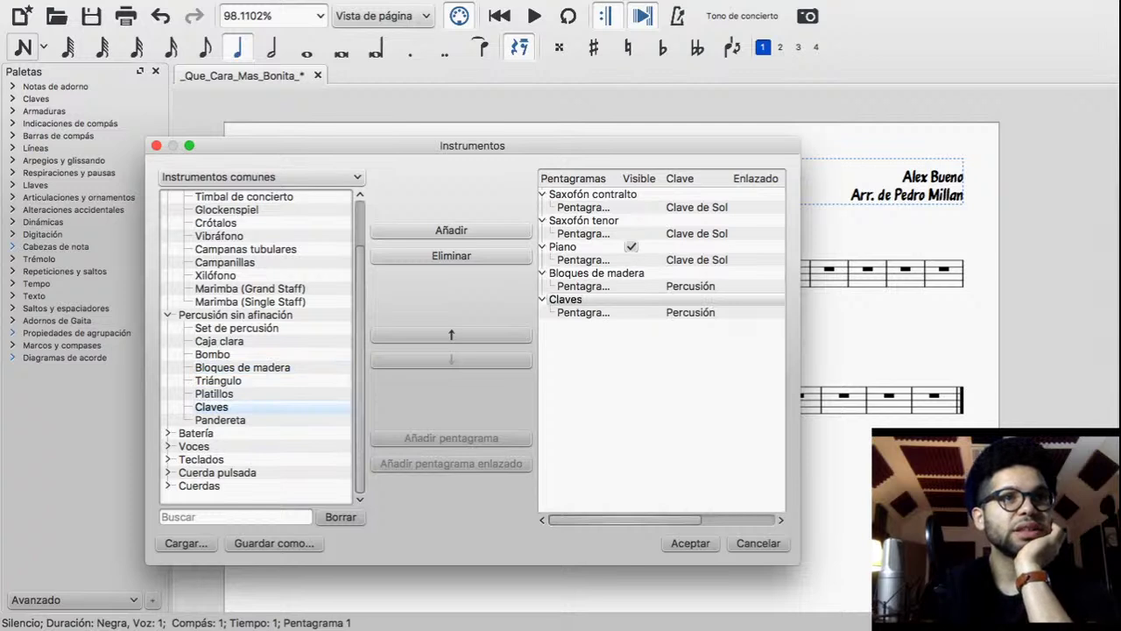
pyautogui.click(167, 314)
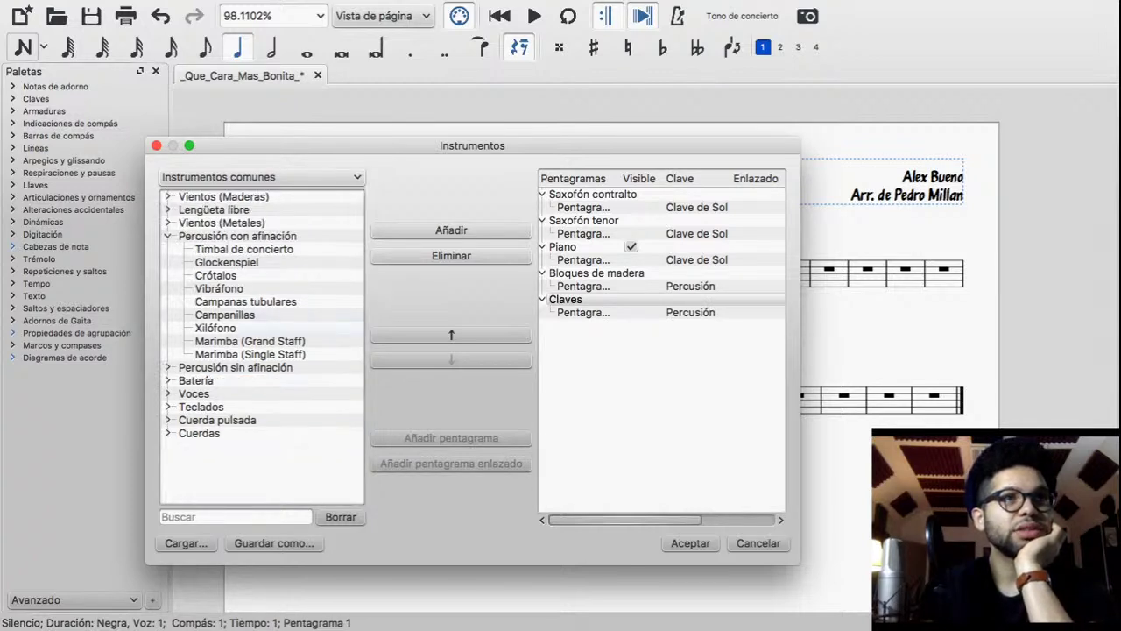
pyautogui.press('Left')
pyautogui.press('Tab')
pyautogui.press('Tab')
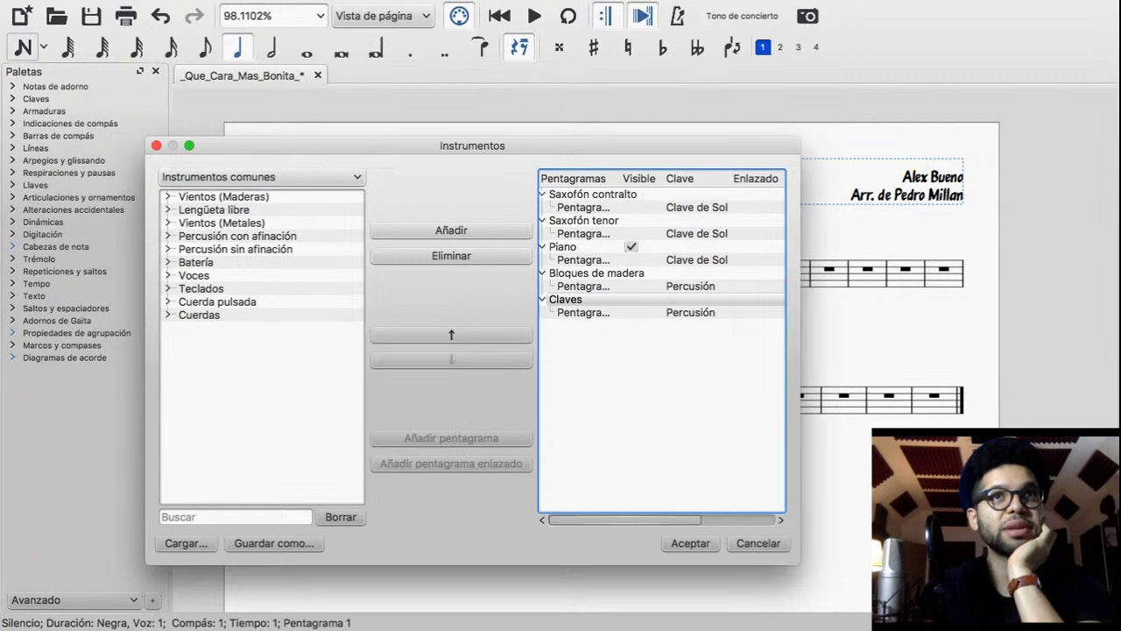
pyautogui.press('Tab')
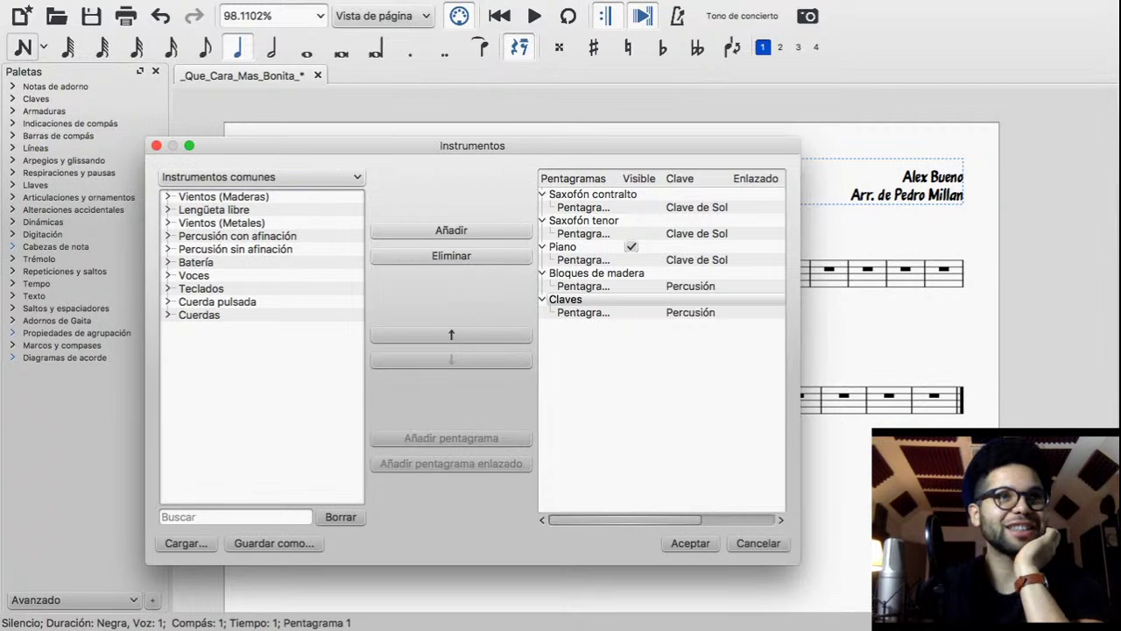
# Add Bajo eléctrico from the plucked strings and place it directly below Piano in the instrument order
pyautogui.click(168, 301)
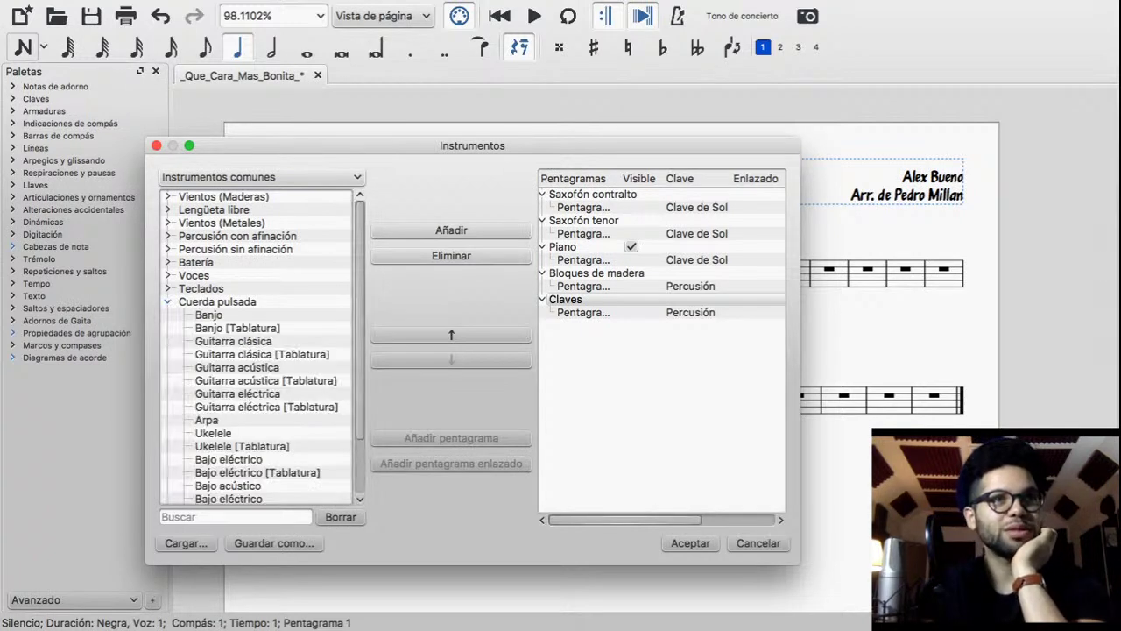
pyautogui.scroll(-3, 256, 346)
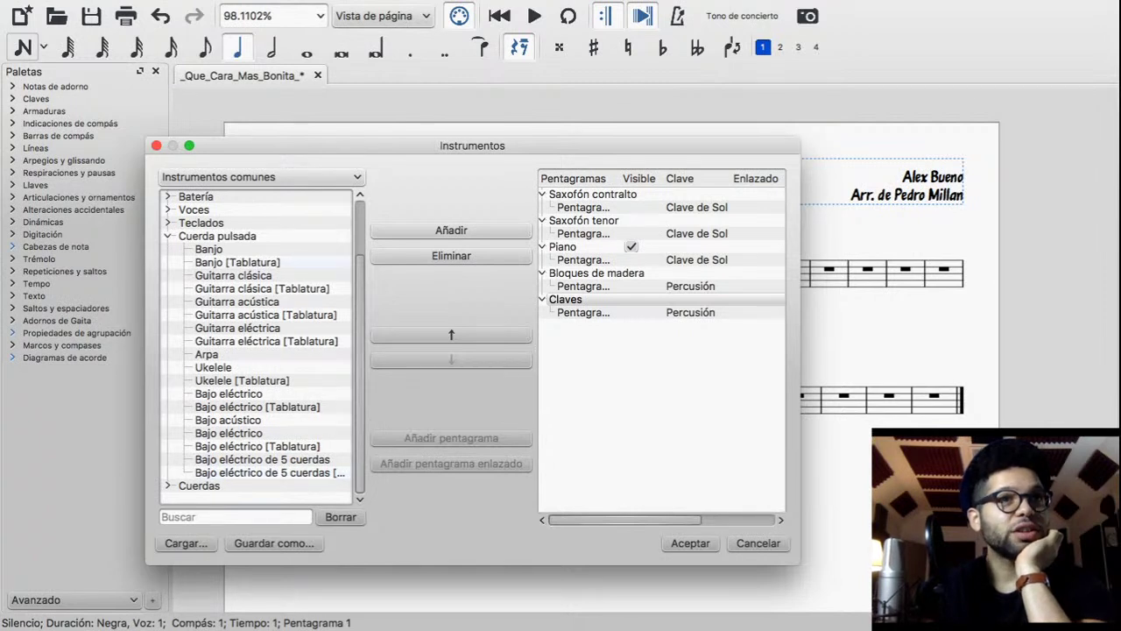
pyautogui.doubleClick(228, 395)
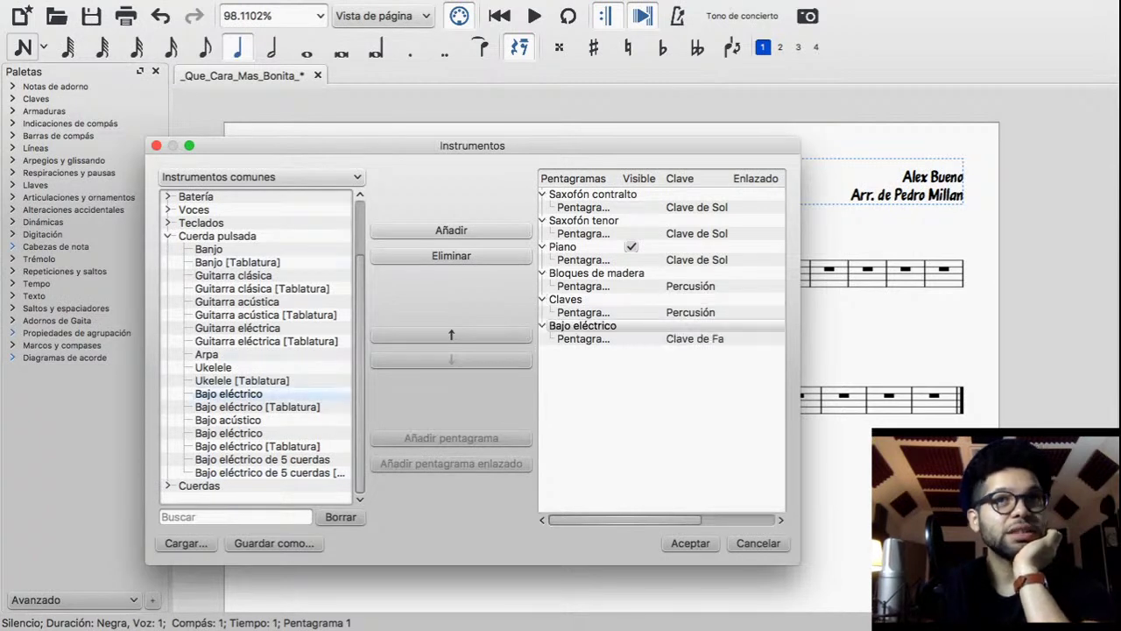
pyautogui.click(229, 394)
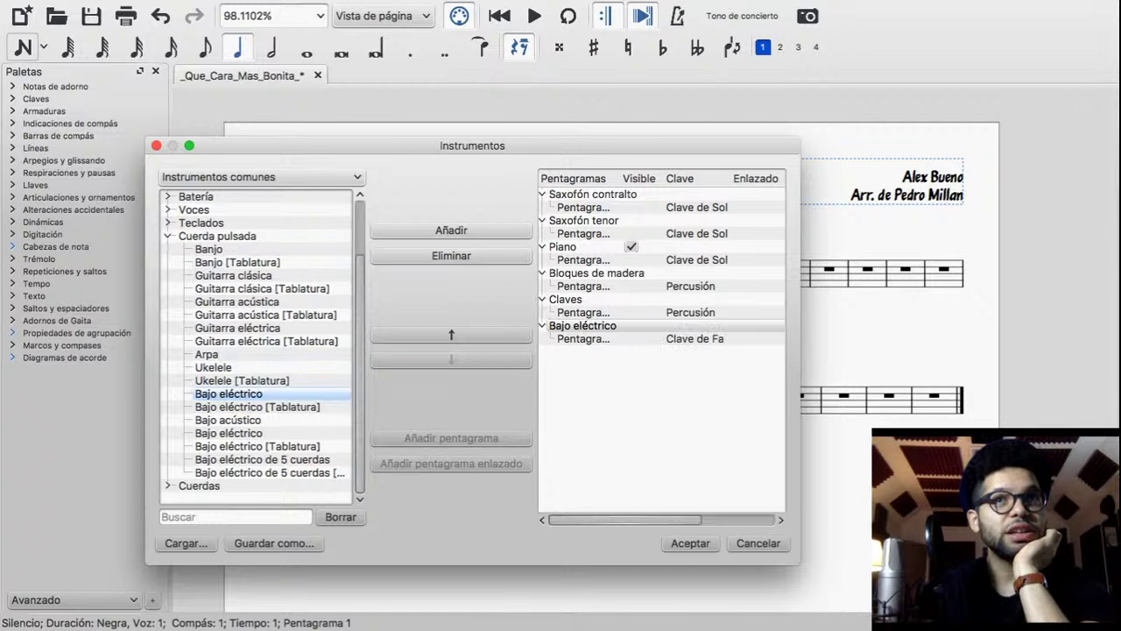
pyautogui.click(451, 335)
pyautogui.click(451, 334)
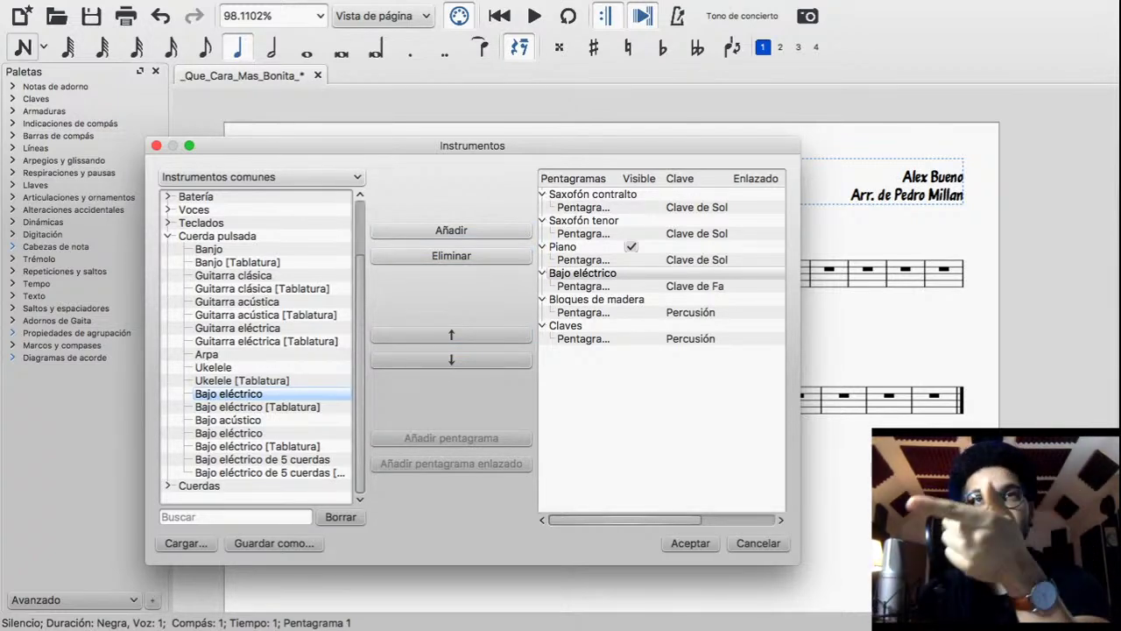
pyautogui.click(167, 236)
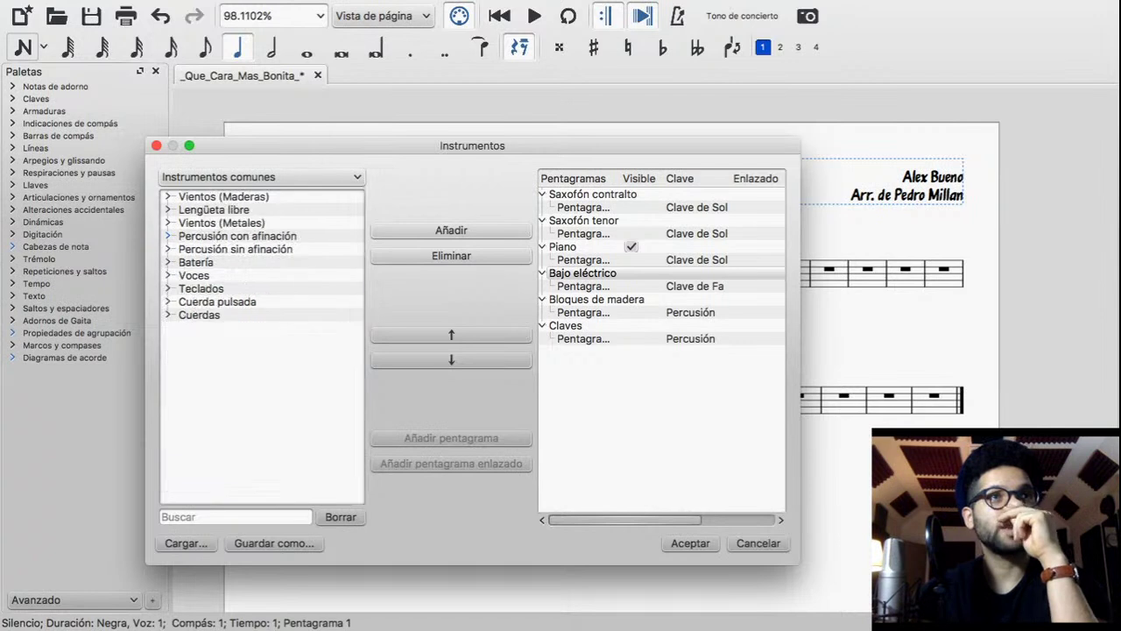
# Add Trompeta en Si♭ from the brass instruments and move it above Saxofón contralto as the first instrument
pyautogui.click(168, 197)
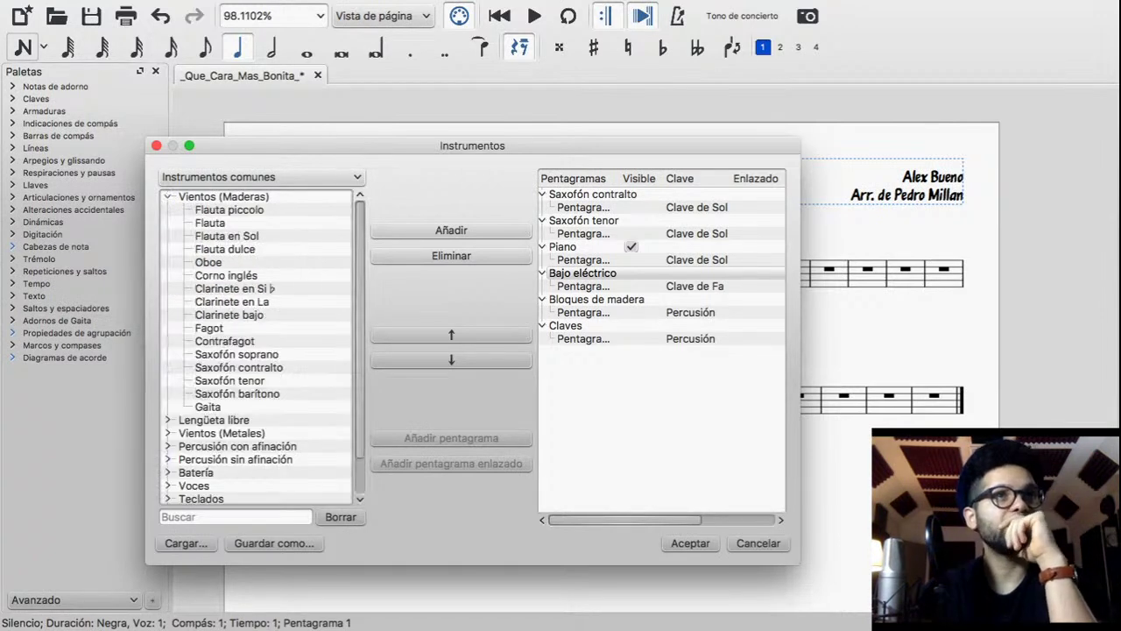
pyautogui.click(167, 197)
pyautogui.click(167, 223)
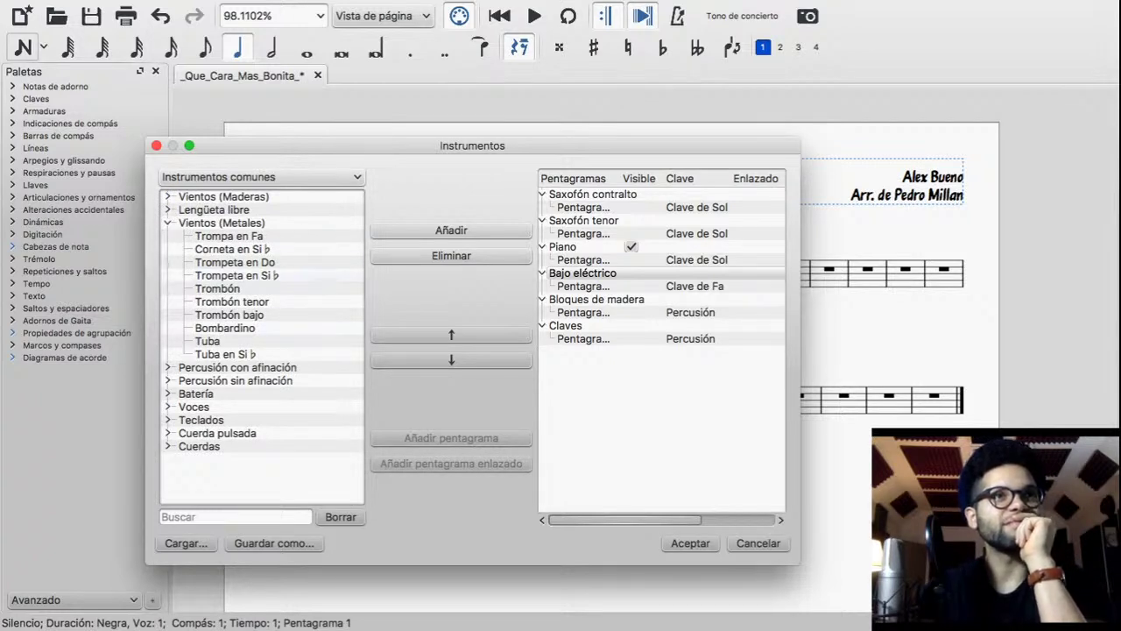
pyautogui.doubleClick(236, 276)
pyautogui.click(451, 335)
pyautogui.click(451, 334)
pyautogui.click(451, 335)
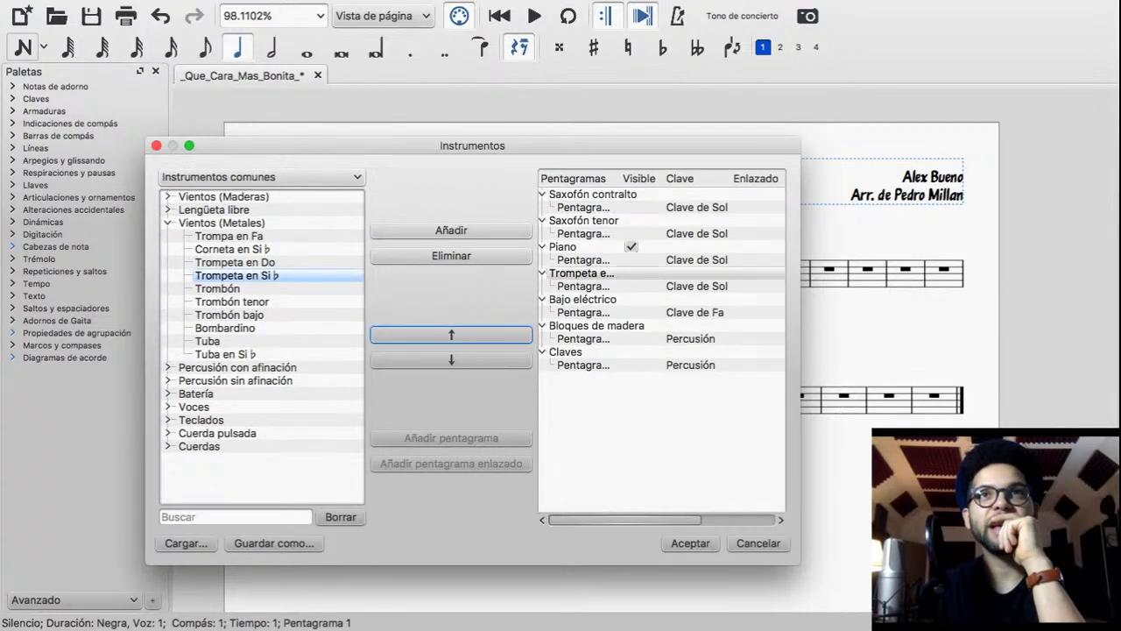
pyautogui.click(451, 334)
pyautogui.click(451, 334)
pyautogui.click(451, 335)
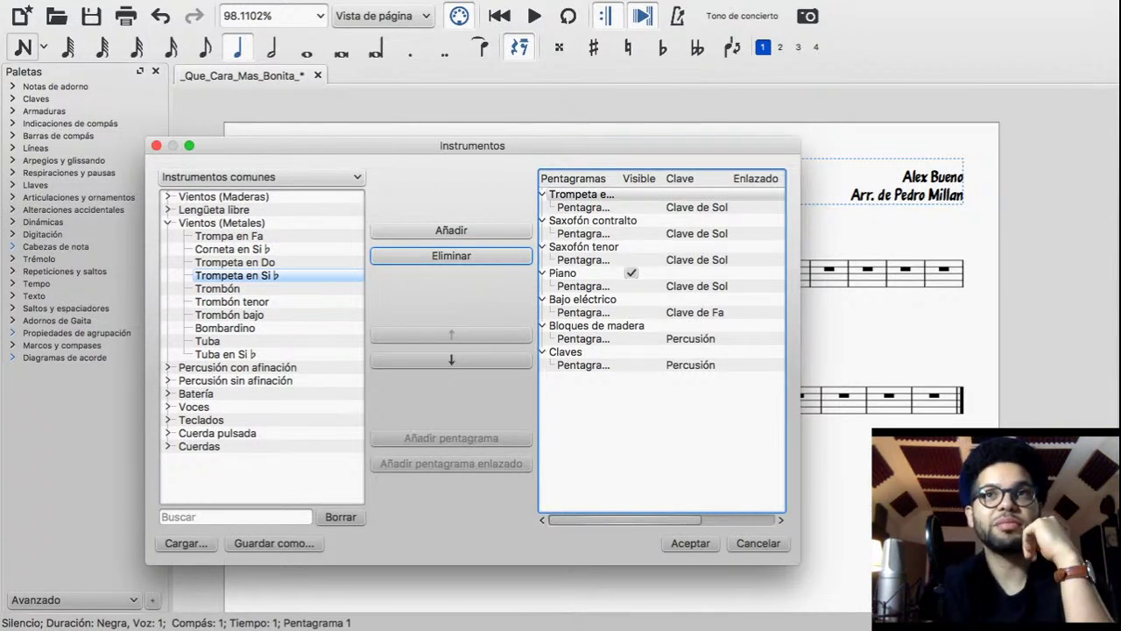
# Apply the new instrument list to the score
pyautogui.press('Tab')
pyautogui.press('Tab')
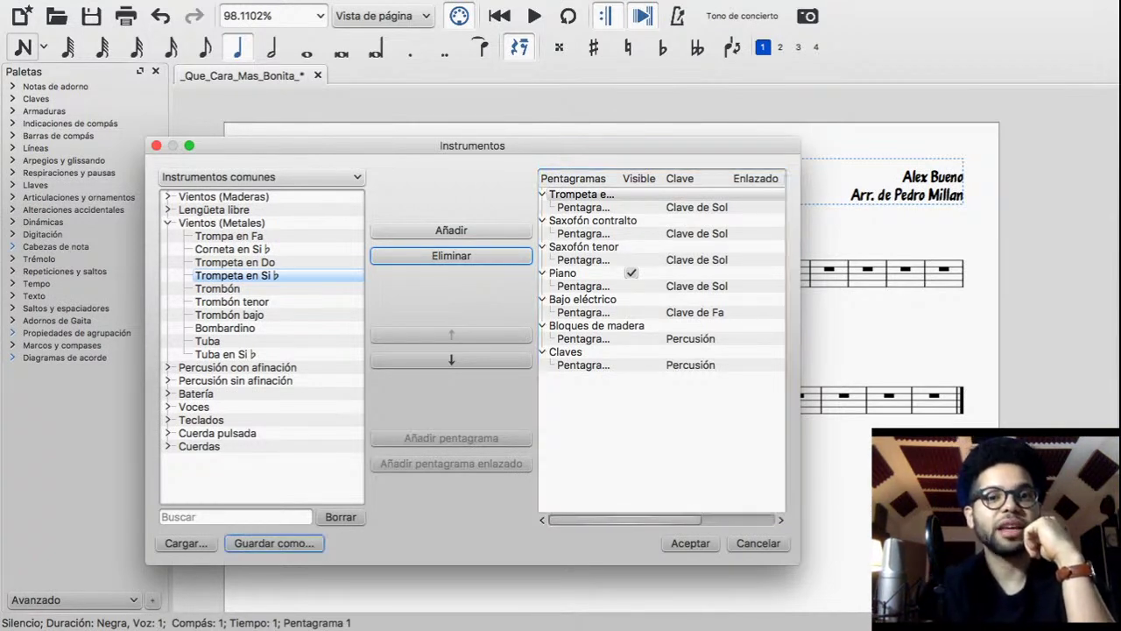
pyautogui.click(274, 543)
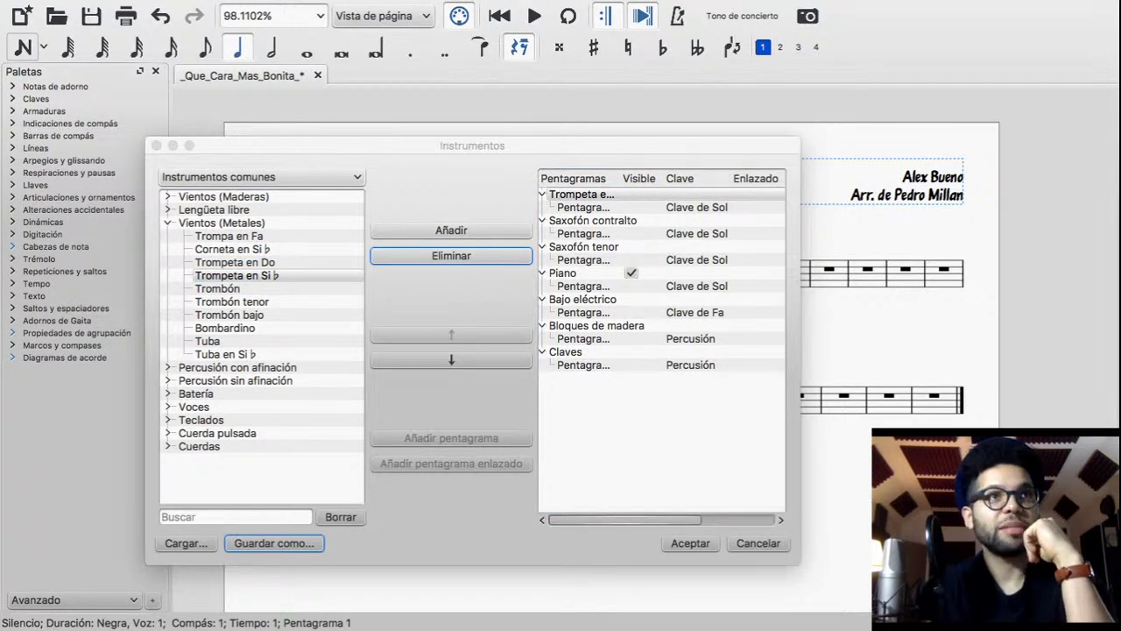
pyautogui.click(167, 223)
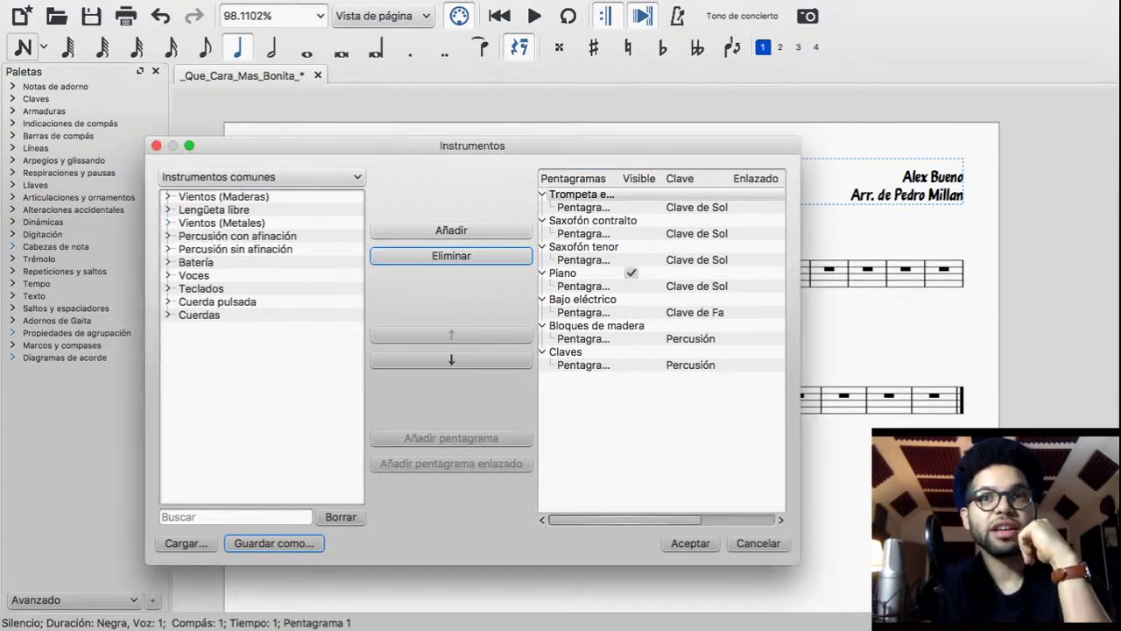
pyautogui.press('Return')
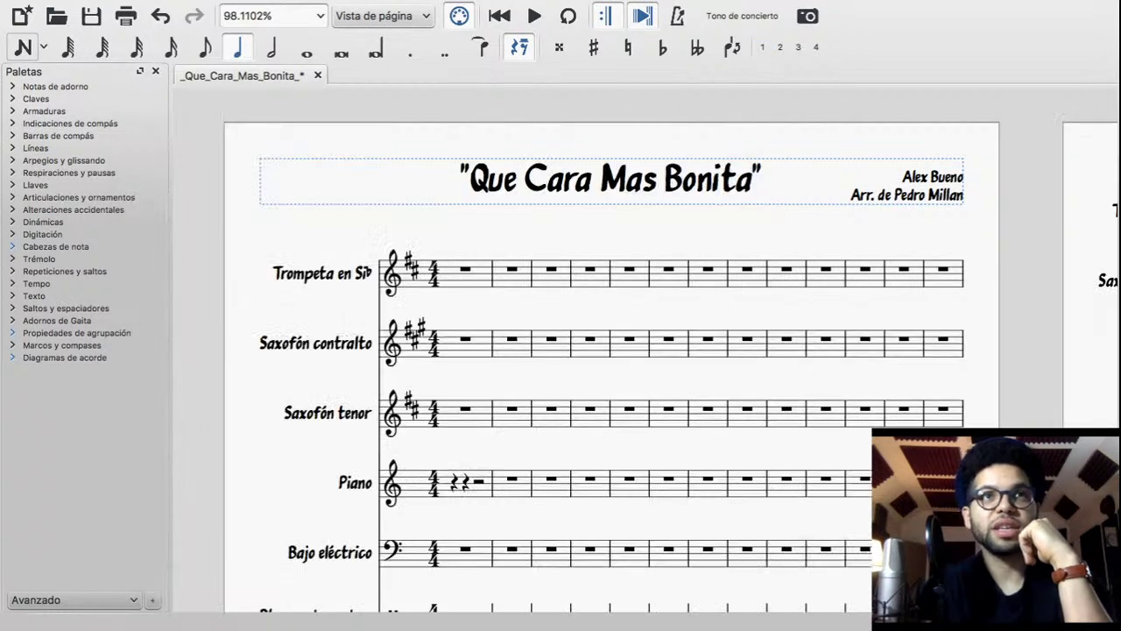
# Remove the key signatures from the trumpet and saxophone staves and reset the Piano's first measure to a full-measure rest
pyautogui.click(412, 268)
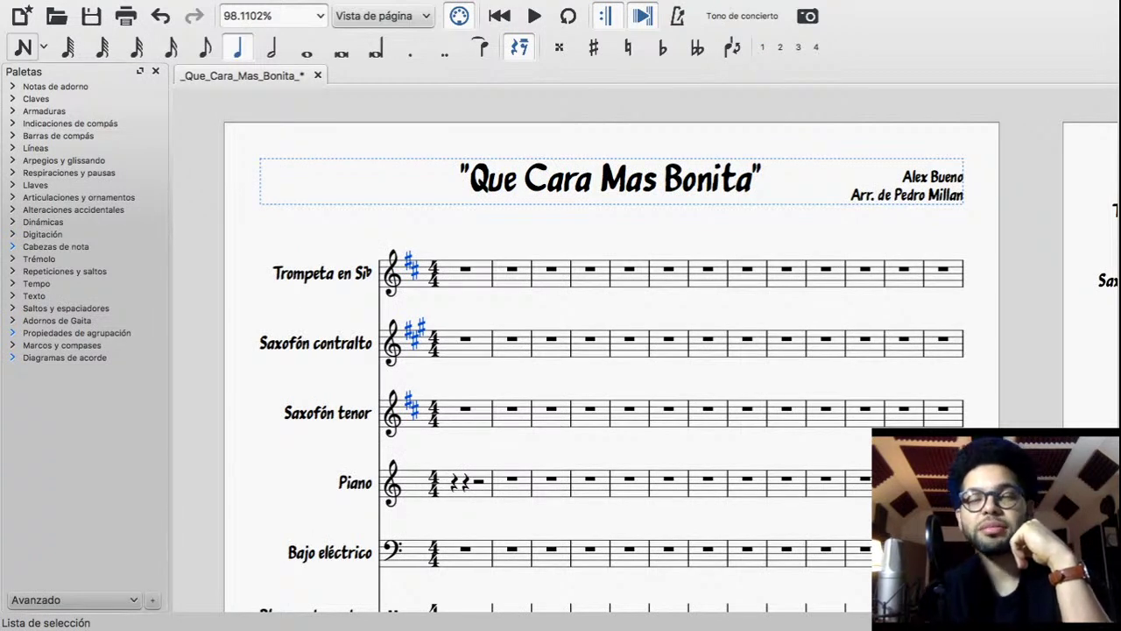
pyautogui.press('Delete')
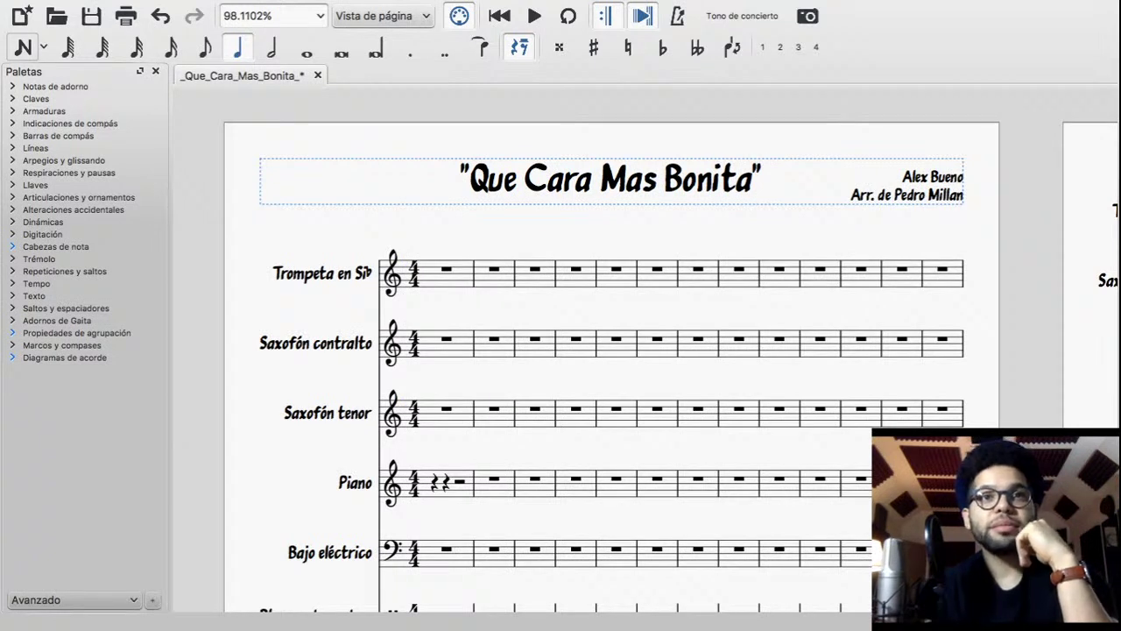
pyautogui.click(459, 491)
pyautogui.press('Delete')
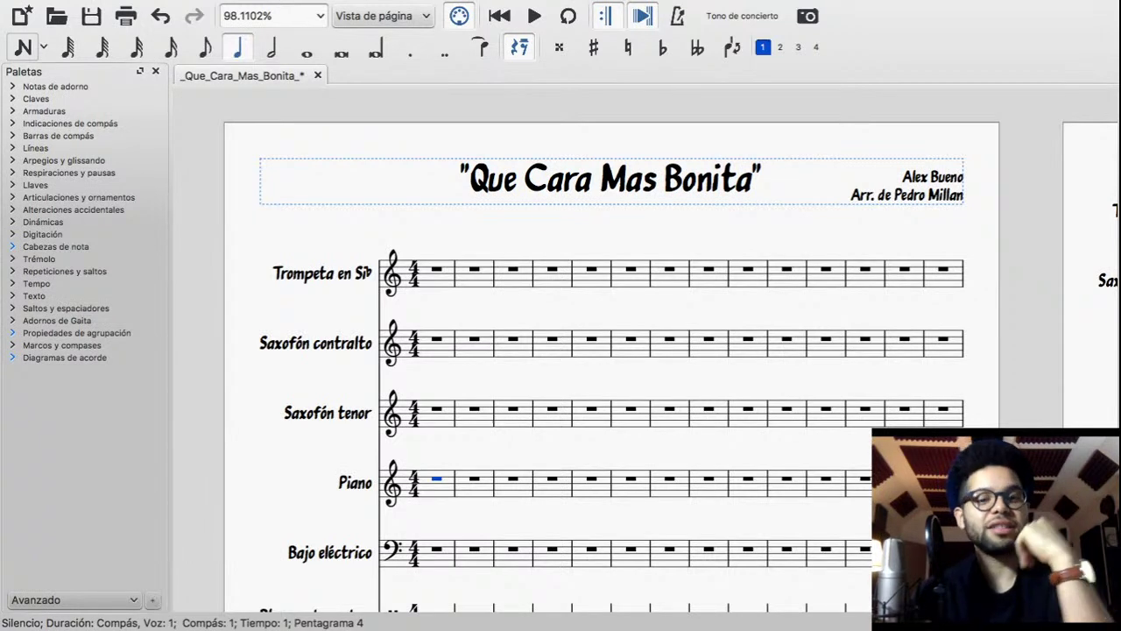
# Save the score and look over all its staves down to Claves
pyautogui.hotkey('ctrl', 's')
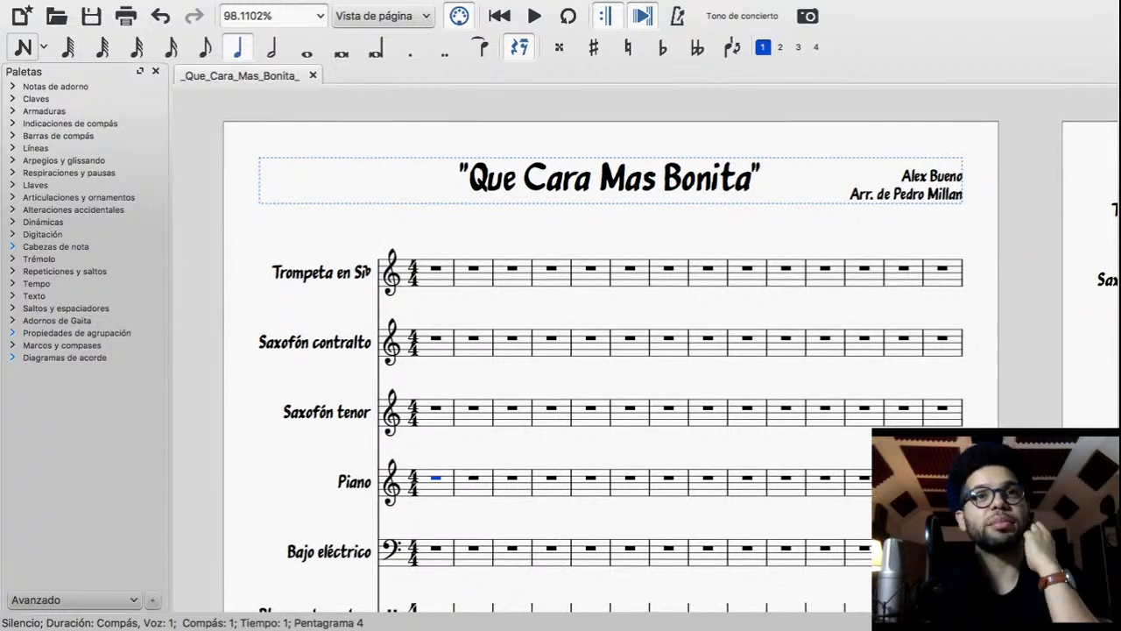
pyautogui.press('Escape')
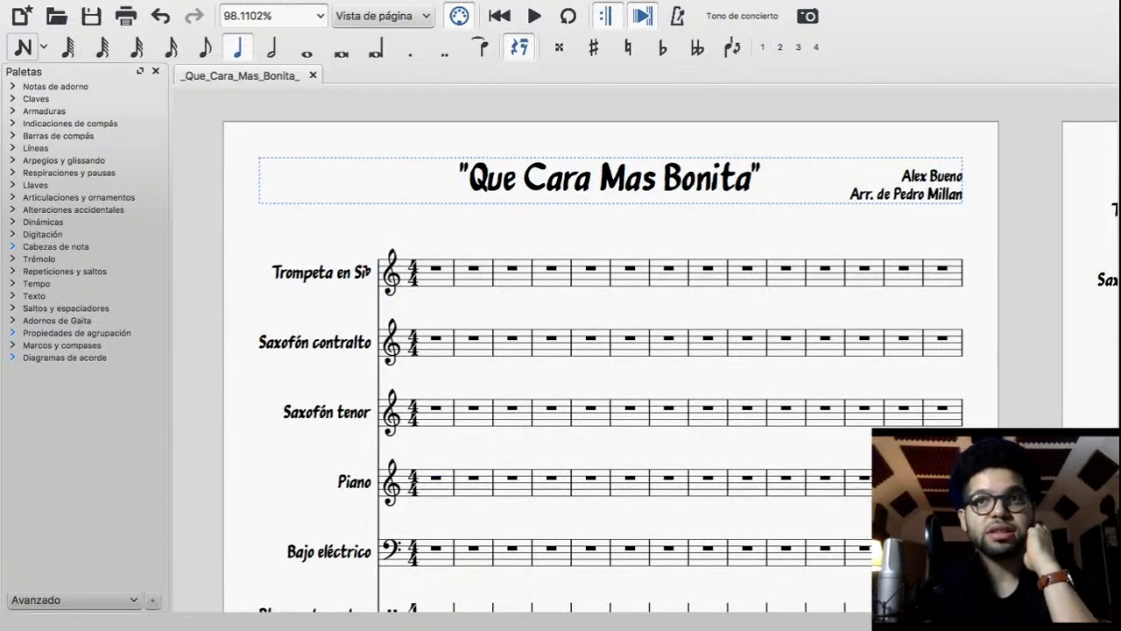
pyautogui.scroll(-5, 578, 350)
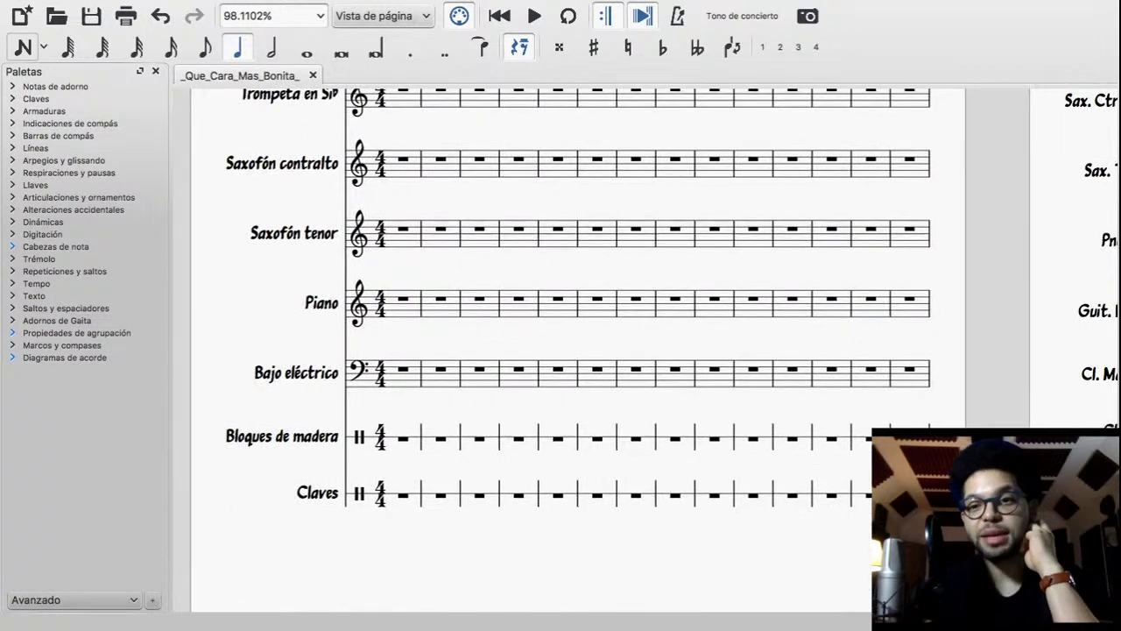
pyautogui.scroll(5, 578, 350)
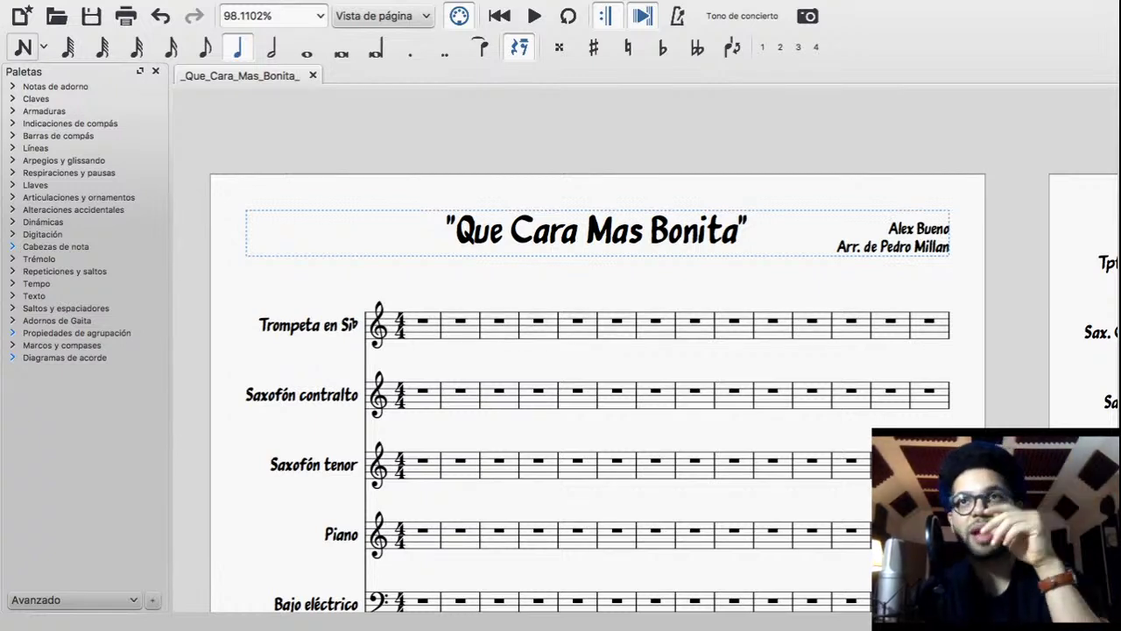
# Switch to the YouTube video "Que Cara Mas Bonita" in Chrome and listen to its opening seconds
pyautogui.hotkey('ctrl', 'Left')
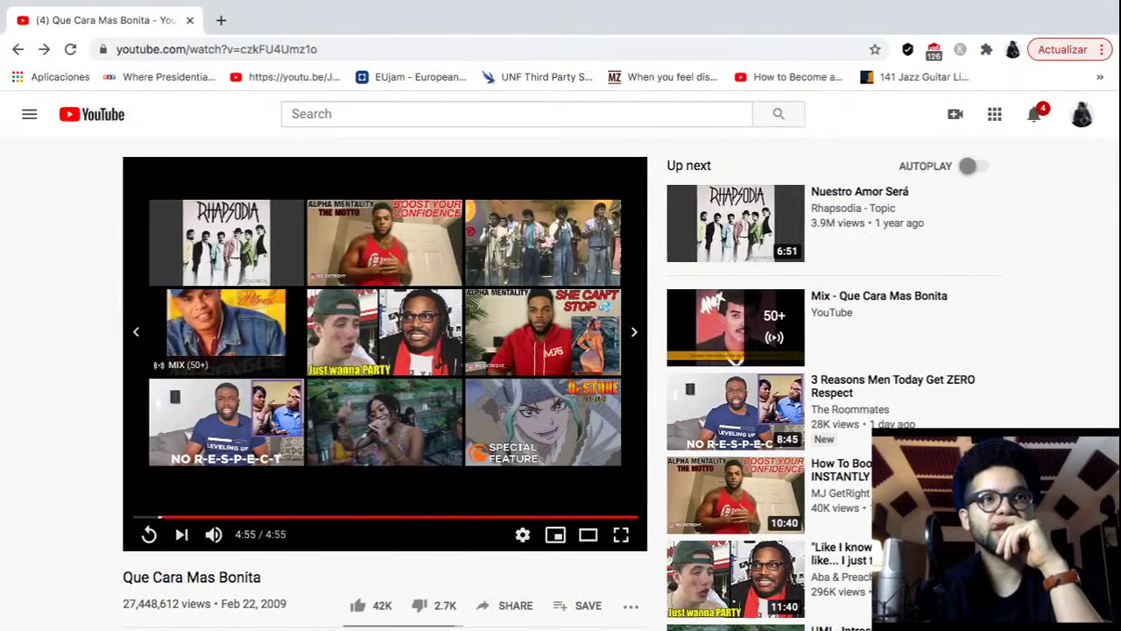
pyautogui.press('space')
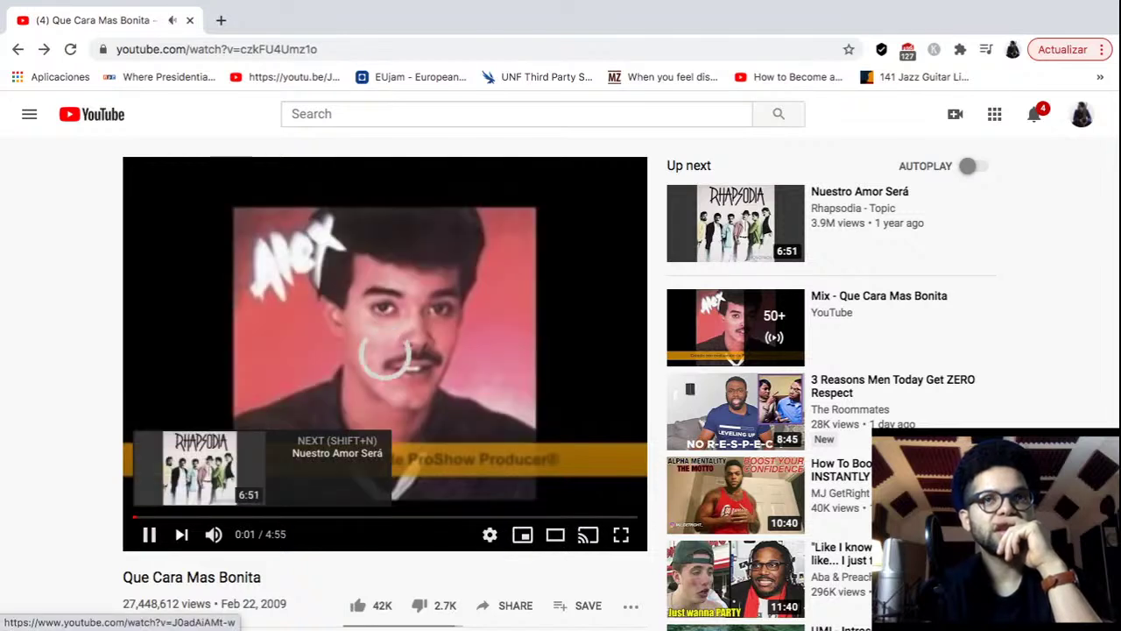
pyautogui.click(149, 534)
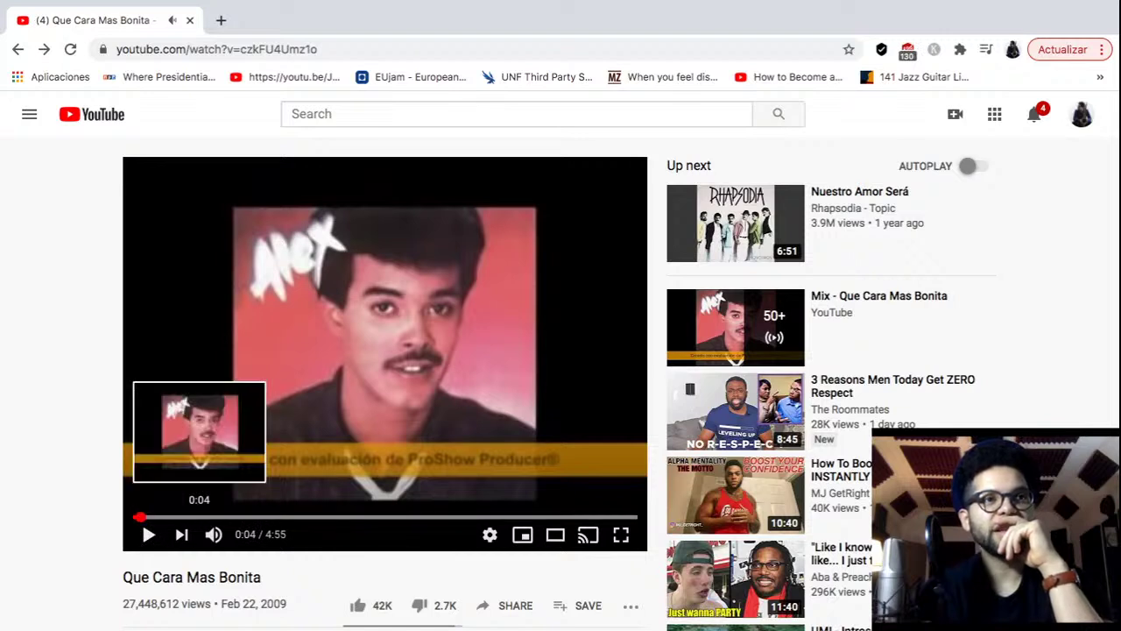
pyautogui.click(137, 517)
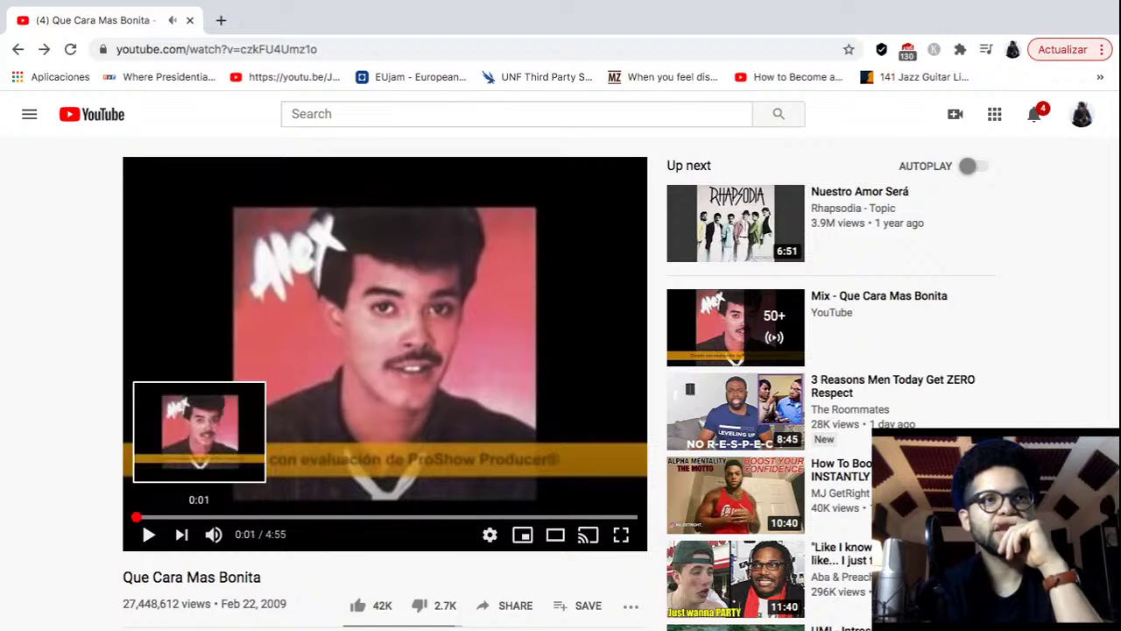
pyautogui.click(149, 533)
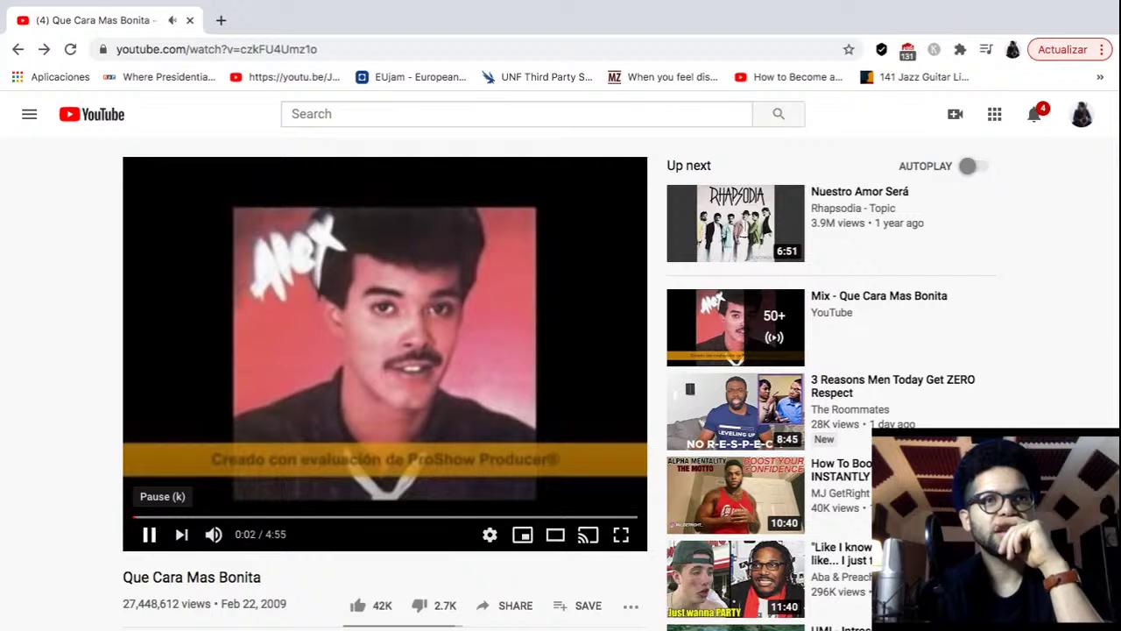
pyautogui.click(149, 534)
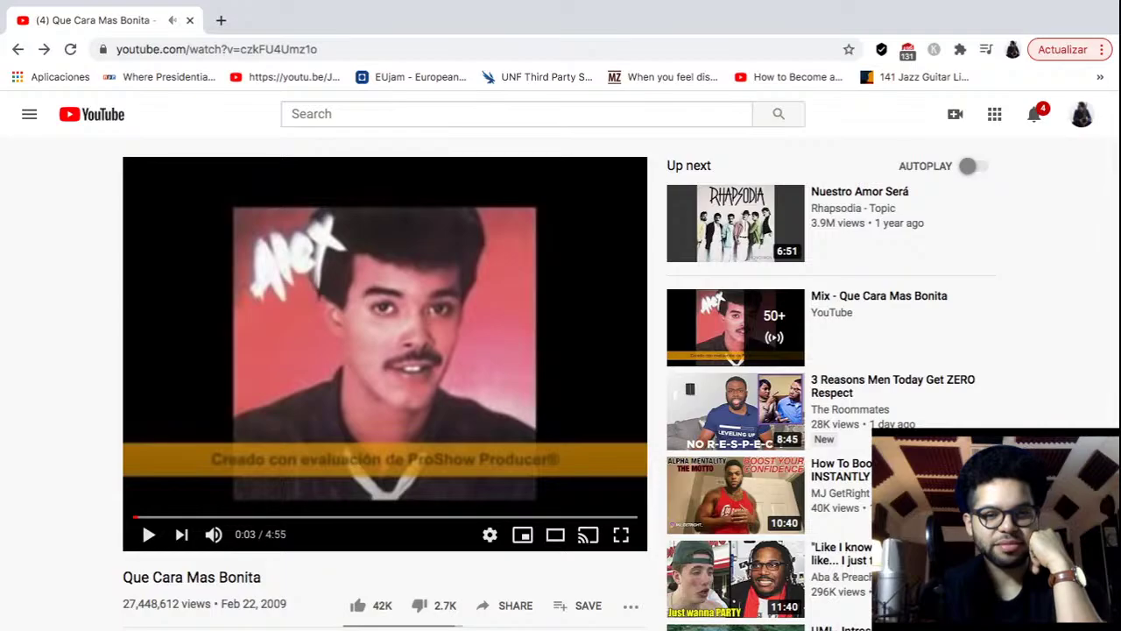
# Switch back to MuseScore and put a double barline at the end of the first measure
pyautogui.press('super+Tab')
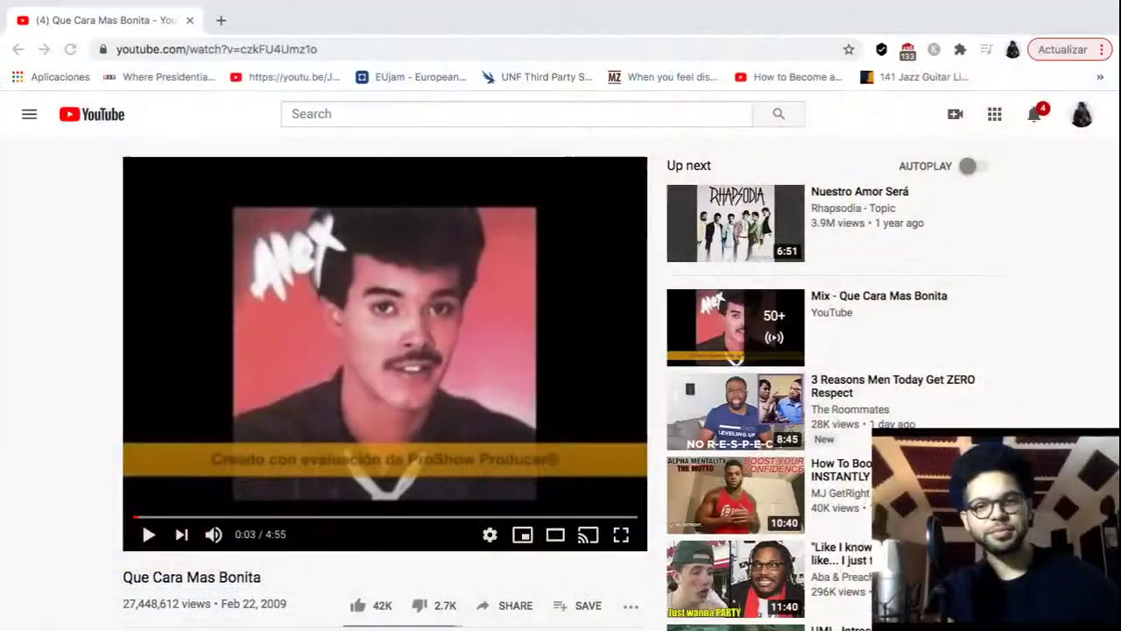
pyautogui.hotkey('ctrl', 'Right')
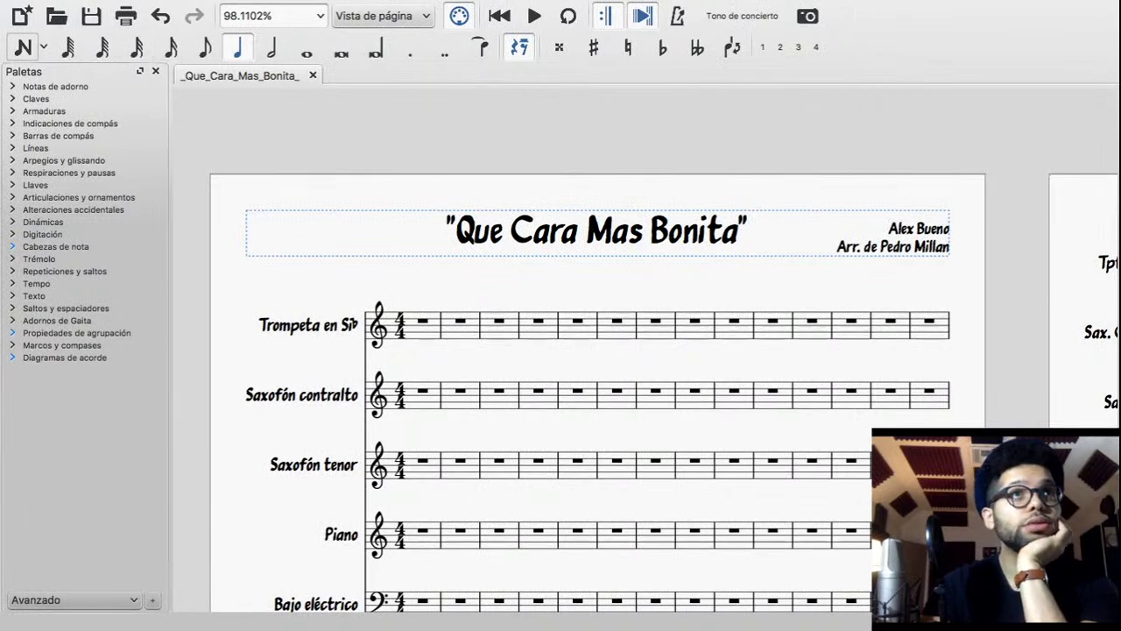
pyautogui.moveTo(184, 2)
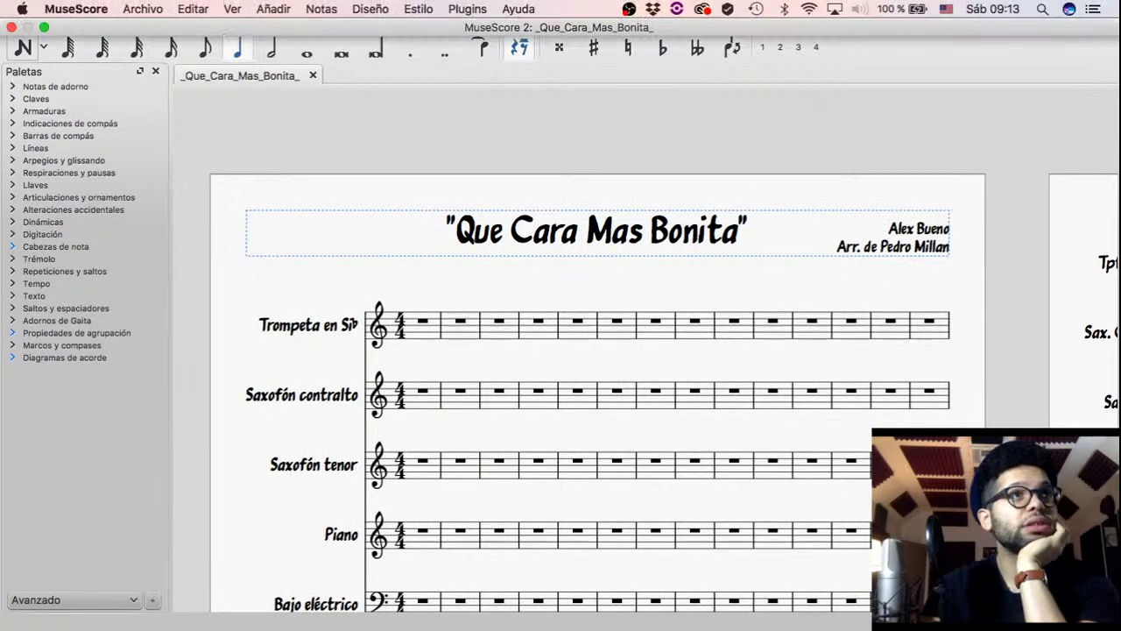
pyautogui.click(58, 135)
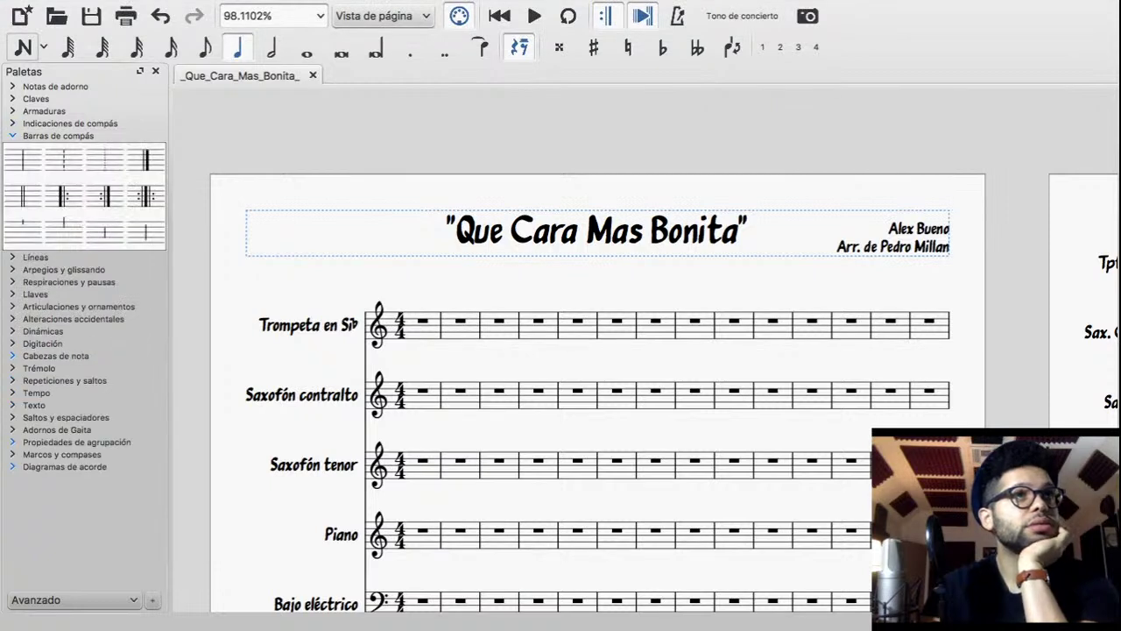
pyautogui.moveTo(23, 194); pyautogui.dragTo(443, 344)
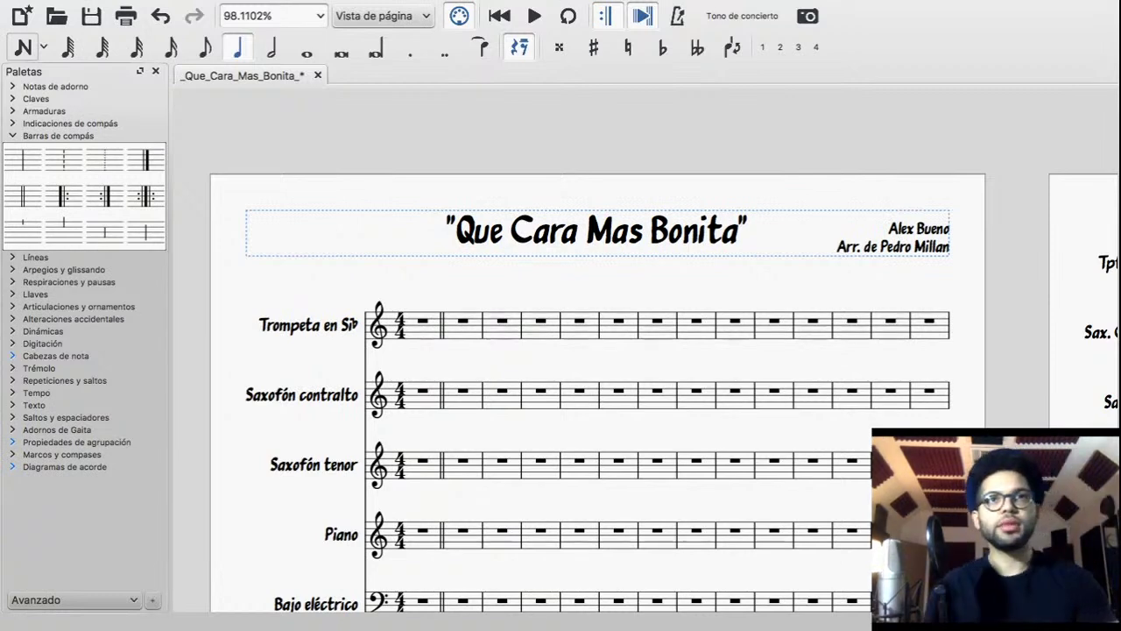
# Replay the opening seconds of the YouTube video twice from the start, then return to the MuseScore score
pyautogui.hotkey('ctrl', 'Left')
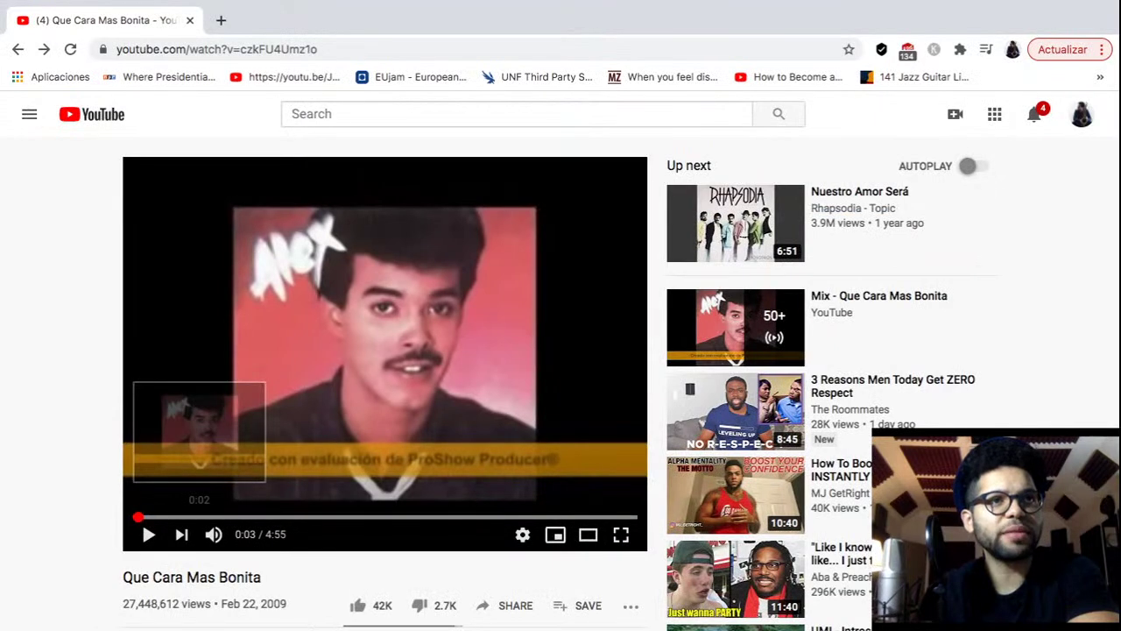
pyautogui.click(133, 517)
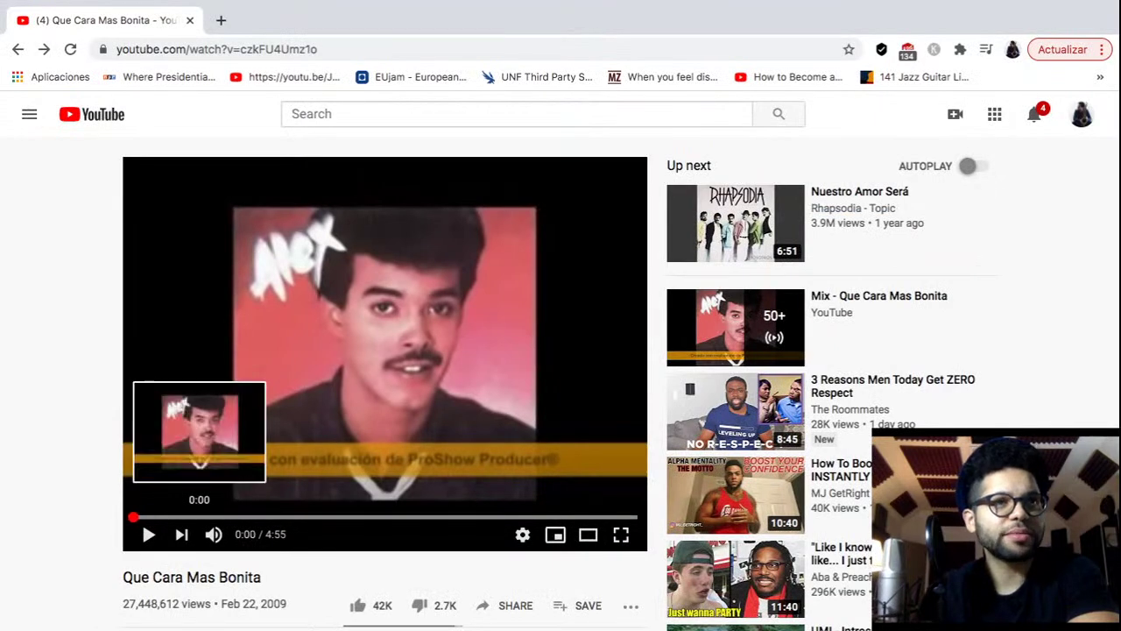
pyautogui.click(148, 534)
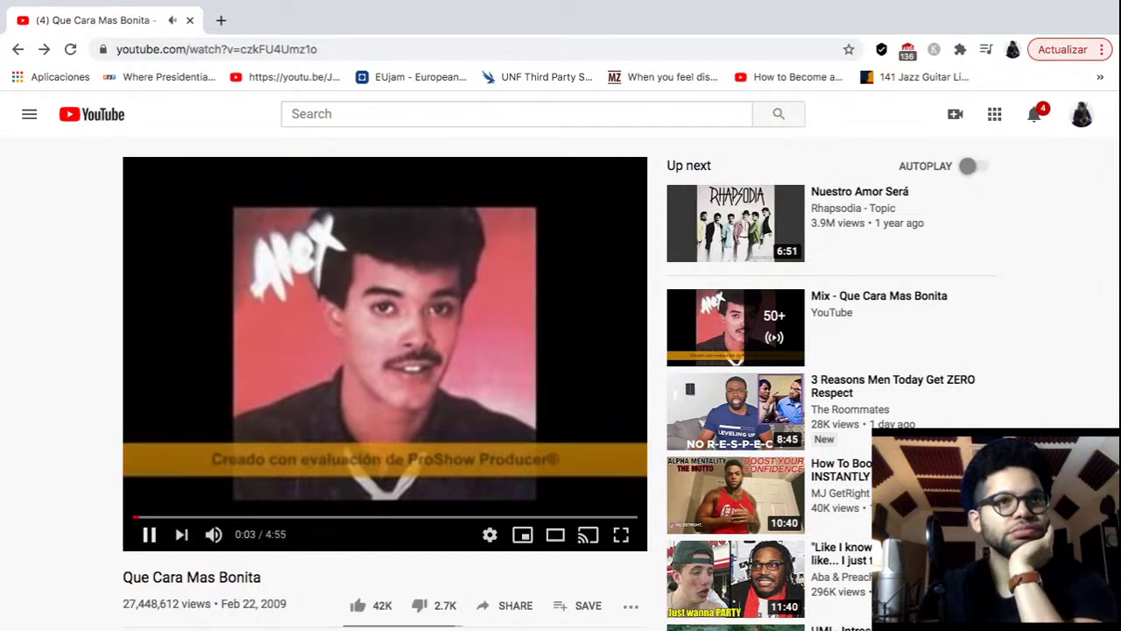
pyautogui.click(148, 534)
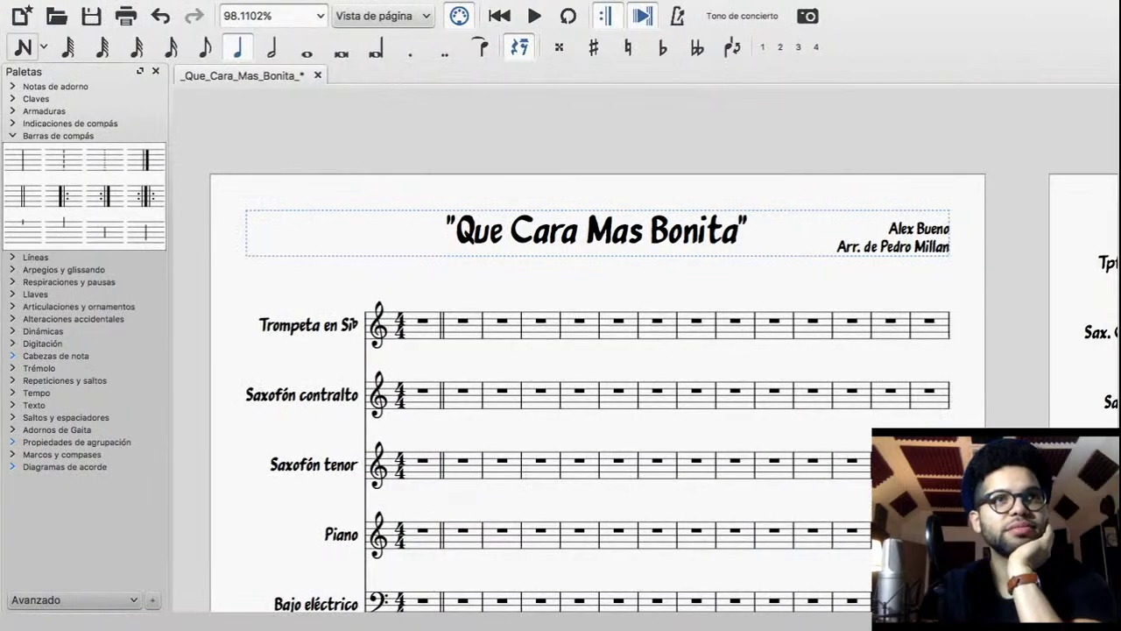
pyautogui.hotkey('ctrl', 'Left')
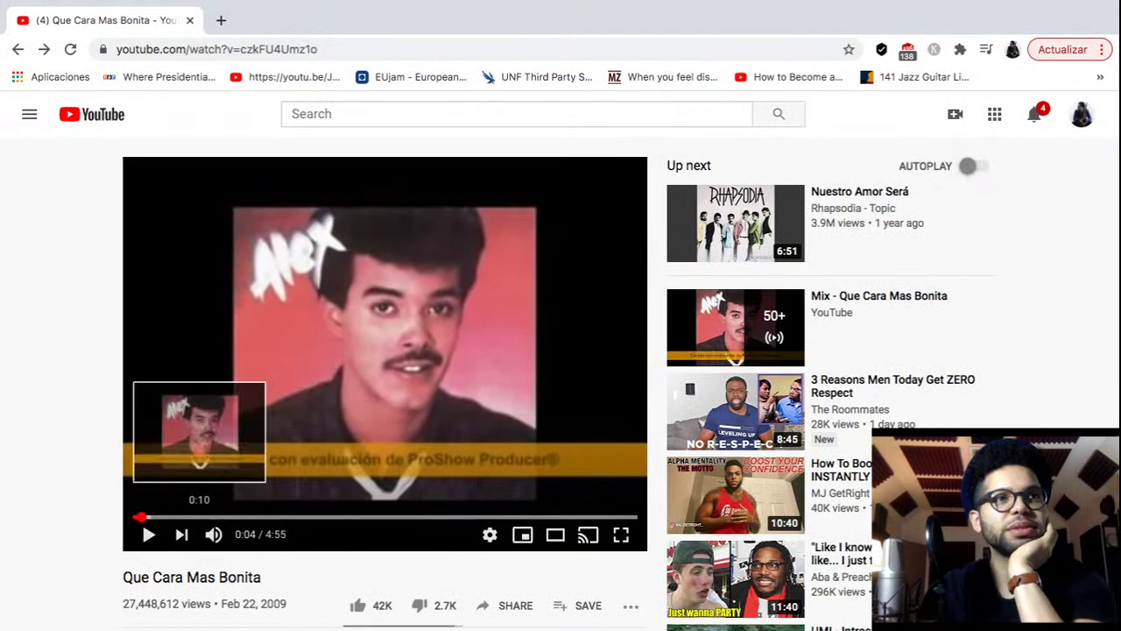
pyautogui.click(132, 517)
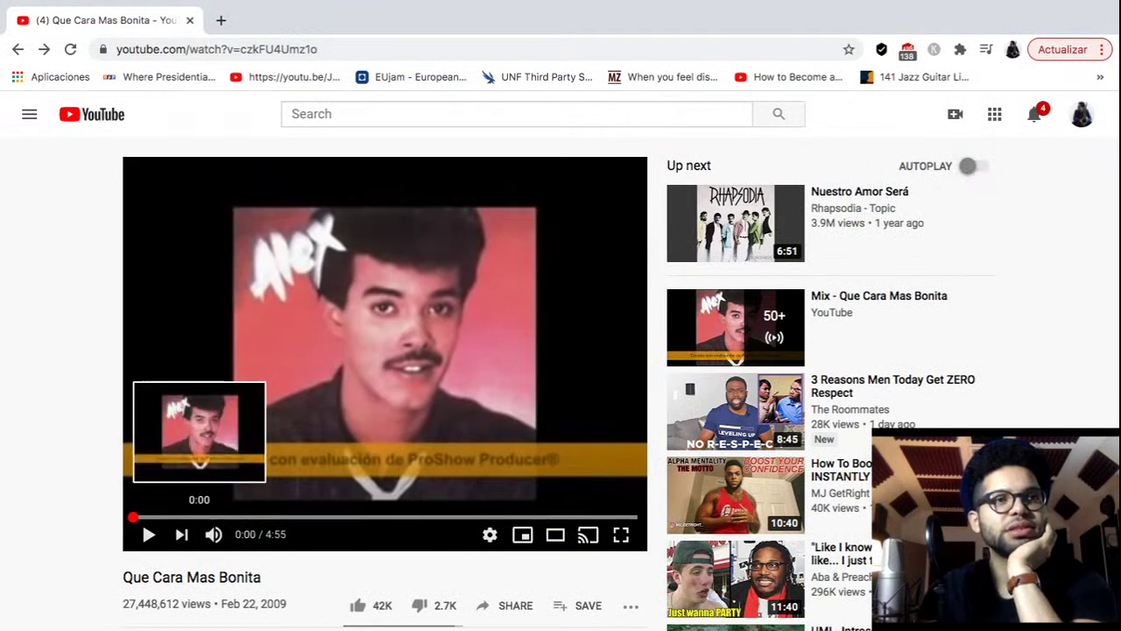
pyautogui.press('space')
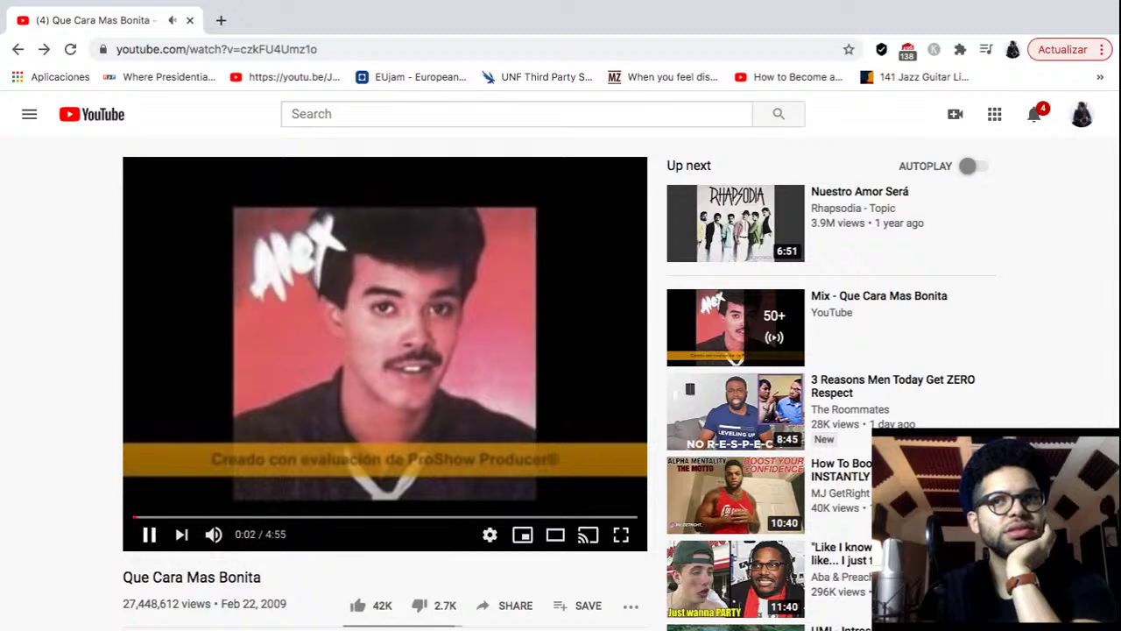
pyautogui.press('space')
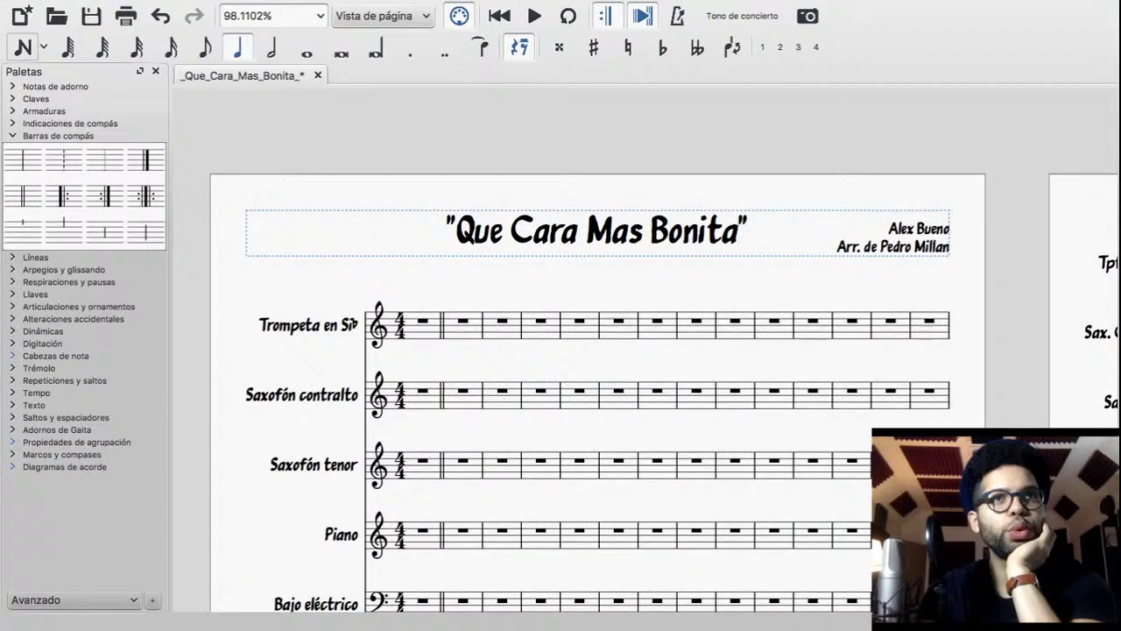
# Enter a quarter note on the first beat of the Trompeta en Si♭ staff and raise it to D5
pyautogui.scroll(-2, 561, 350)
pyautogui.click(385, 147)
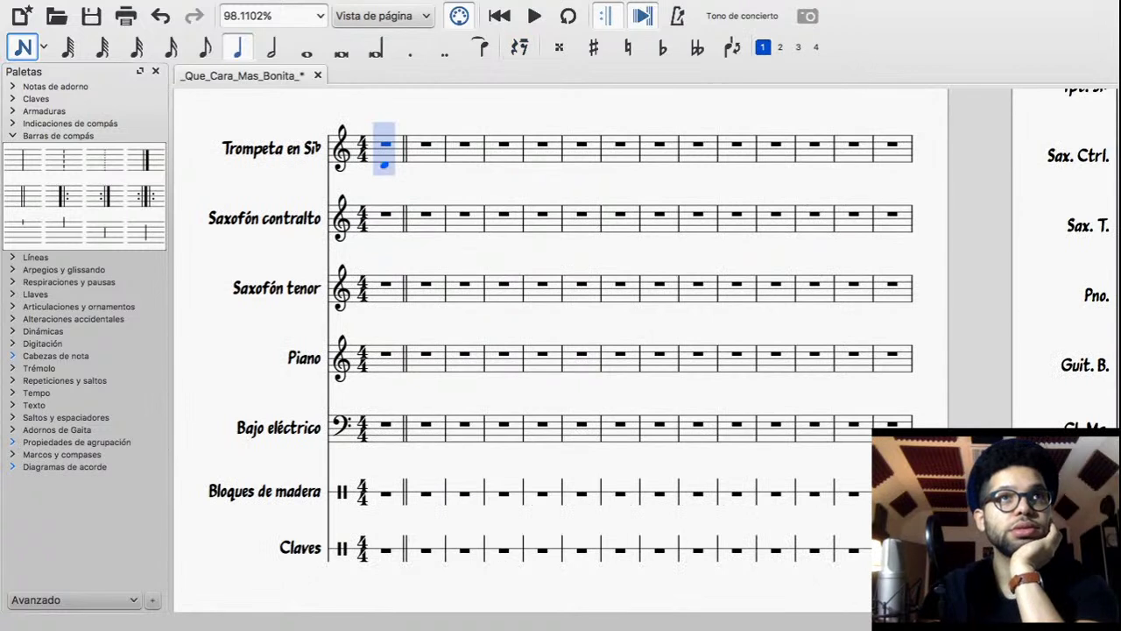
pyautogui.click(385, 147)
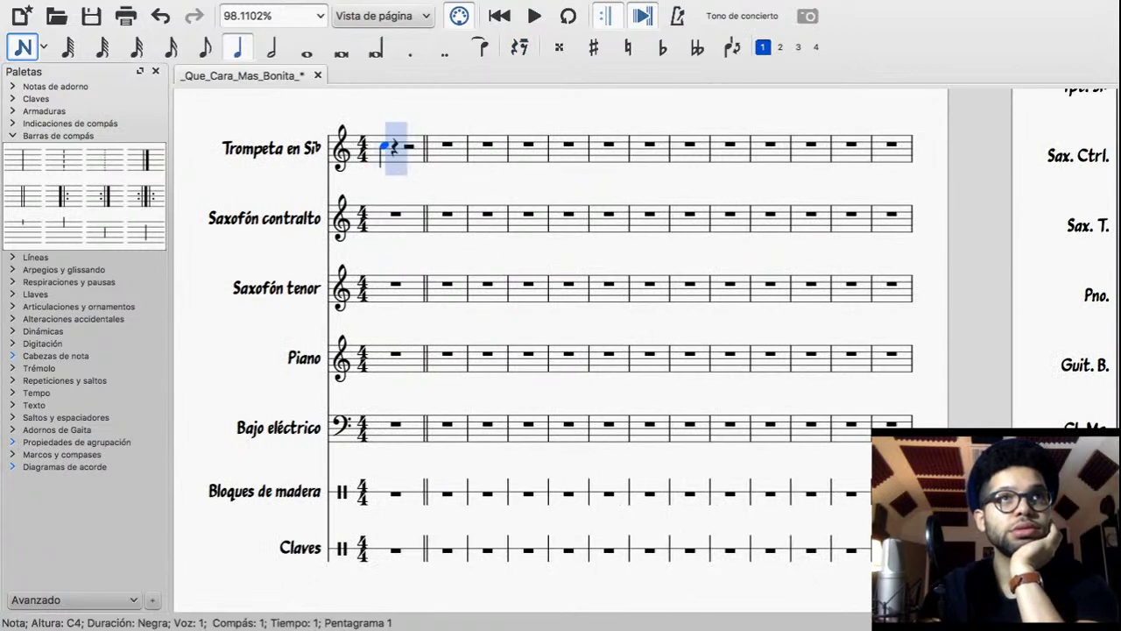
pyautogui.press('Up')
pyautogui.press('Up')
pyautogui.press('Escape')
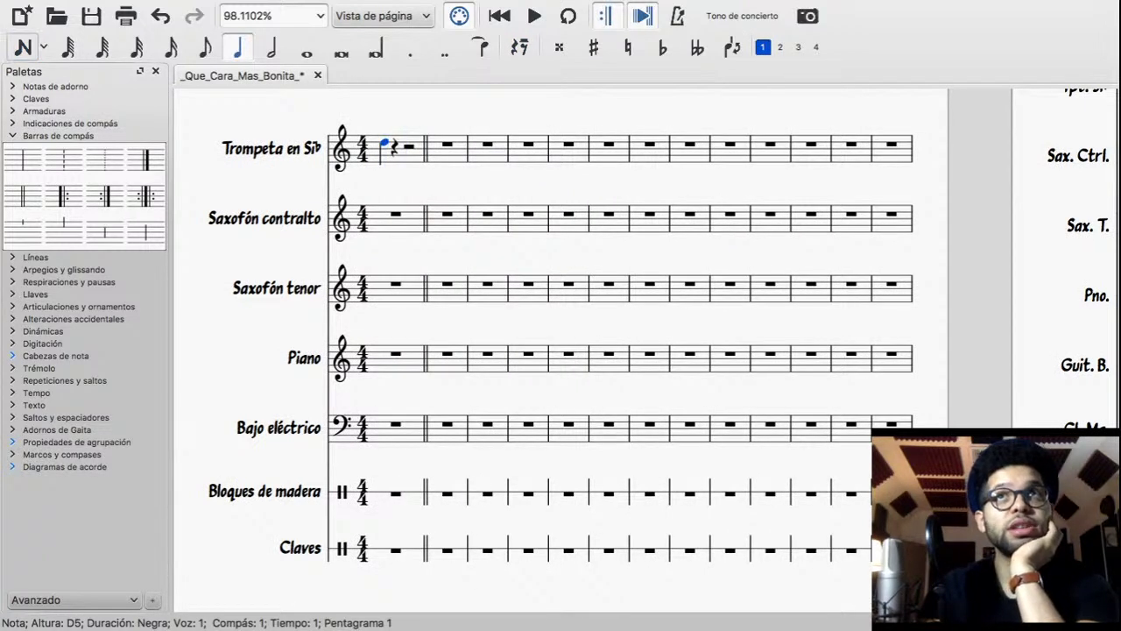
# Turn on concert pitch (Tono de concierto) and delete the flat key signatures from the trumpet and saxophone staves
pyautogui.click(742, 16)
pyautogui.click(358, 141)
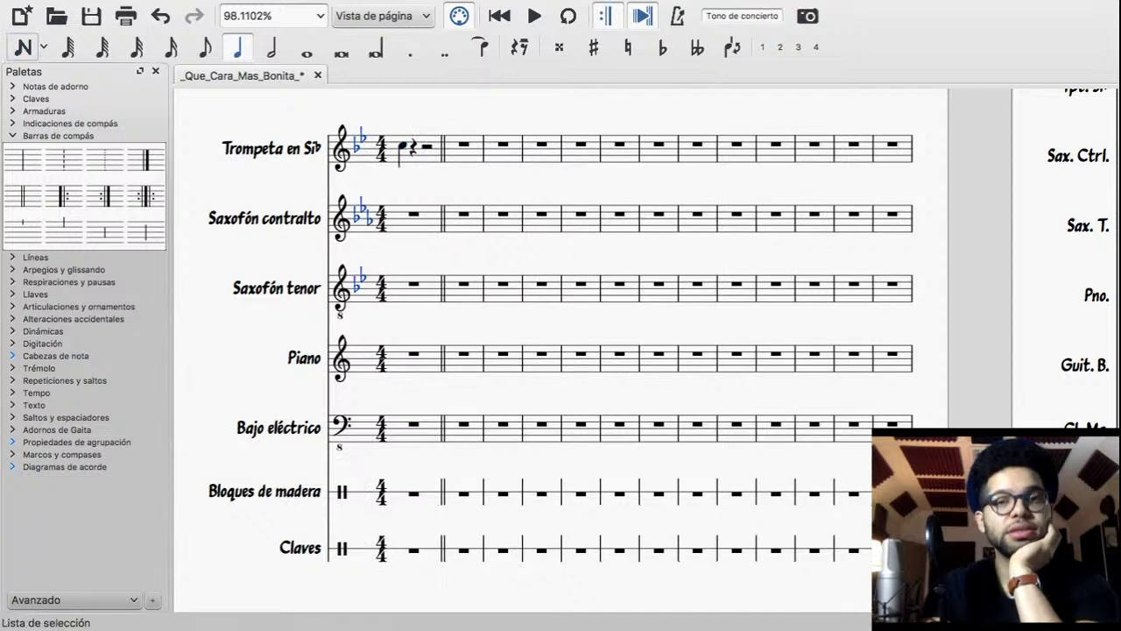
pyautogui.press('Delete')
# Delete the quarter note on the first beat of the trumpet staff and select the half rest on beat 3
pyautogui.click(384, 147)
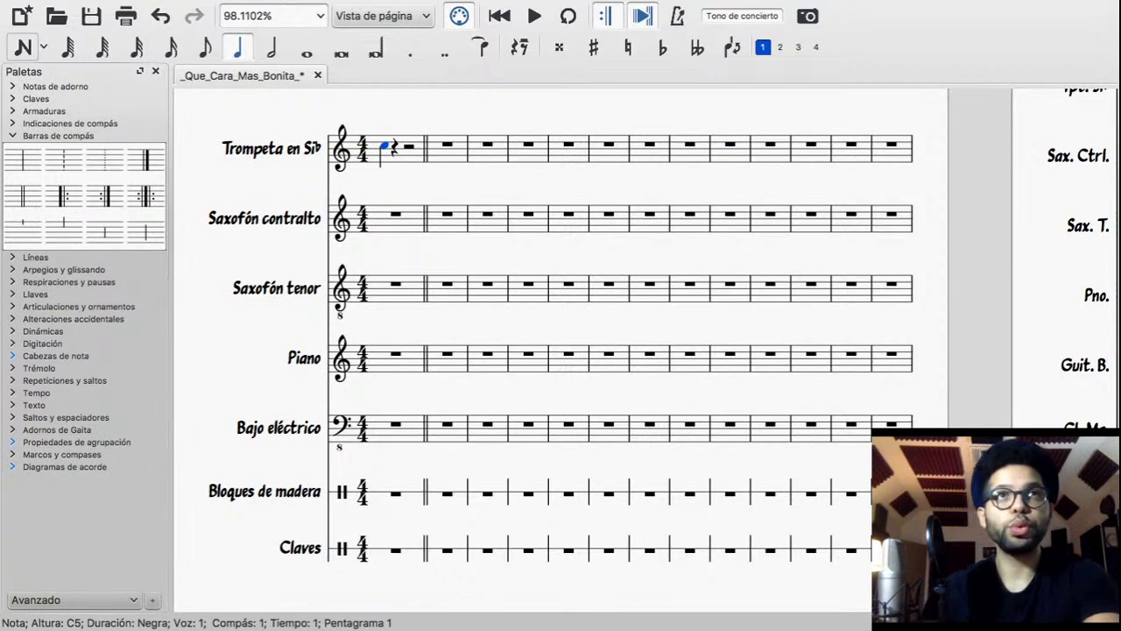
pyautogui.press('Delete')
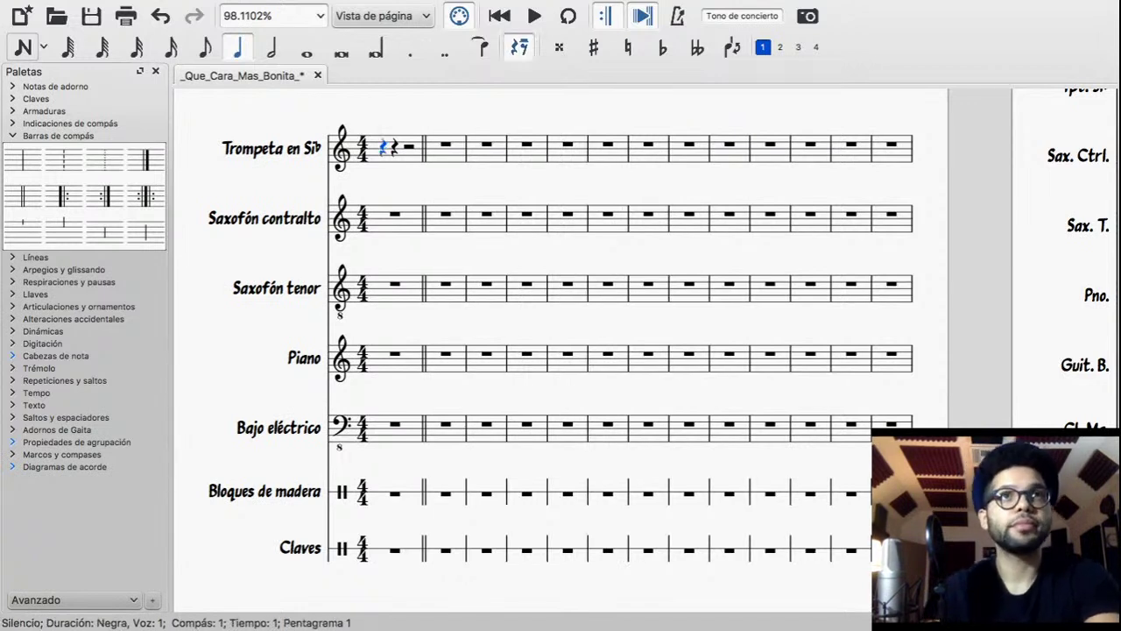
pyautogui.click(410, 147)
pyautogui.press('n')
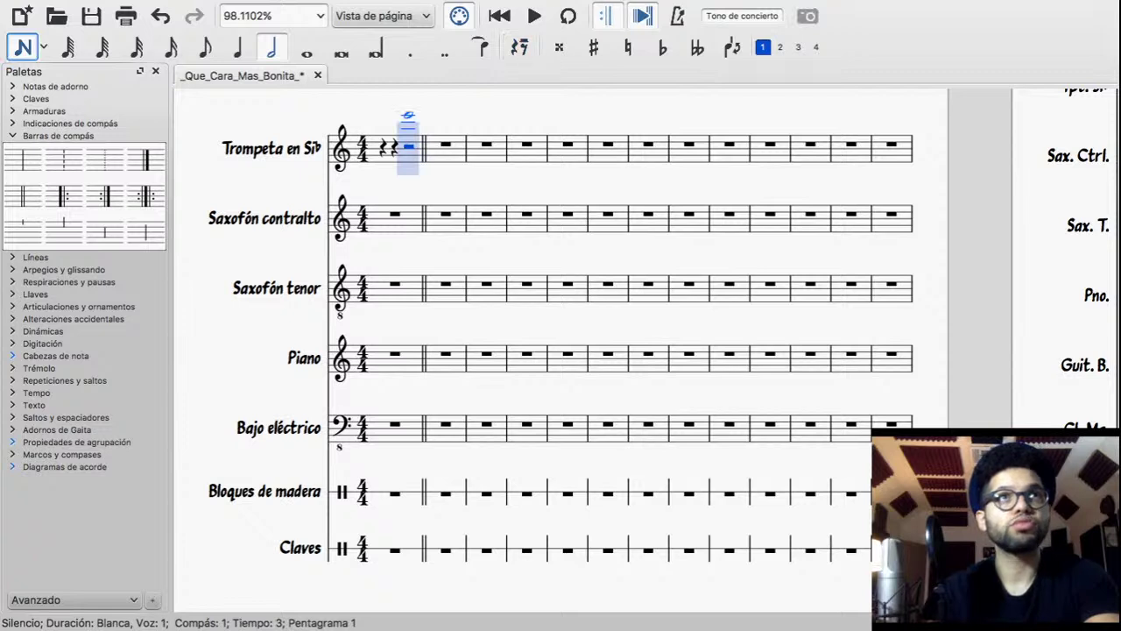
pyautogui.press('Escape')
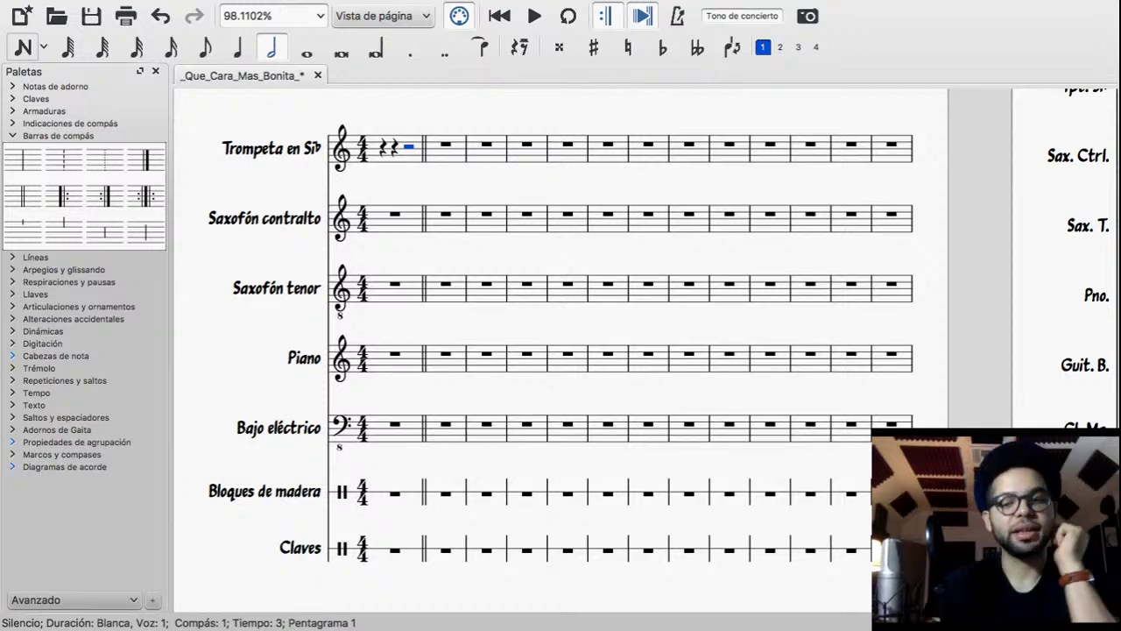
# Enter the eighth notes C5, E♭5, G5 and C6 from beat 3 of the trumpet's first measure
pyautogui.press('n')
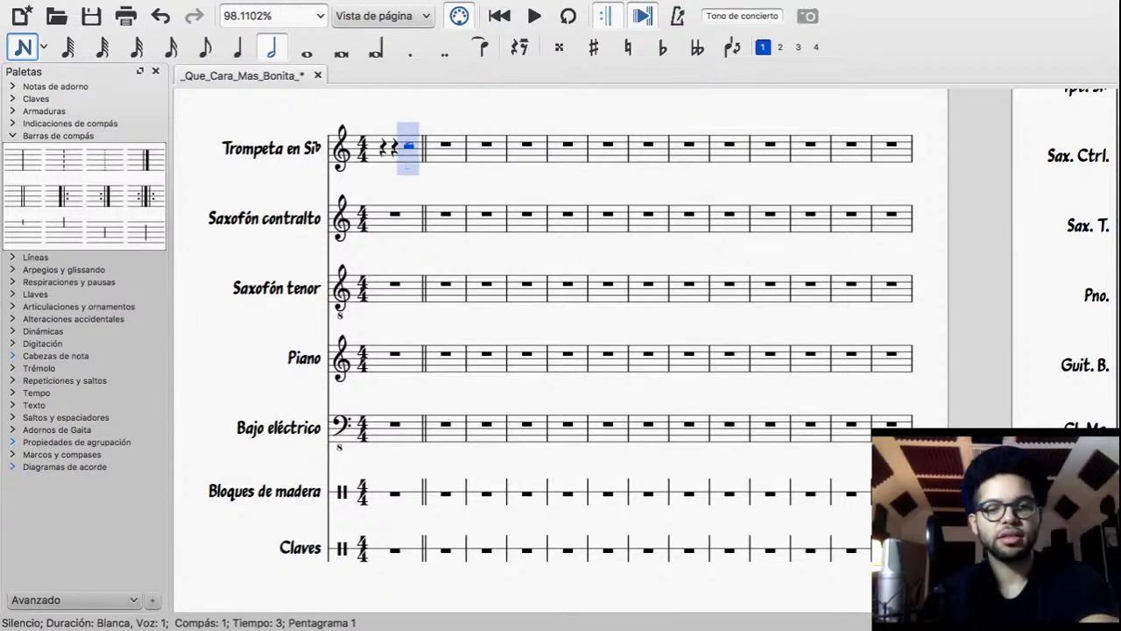
pyautogui.press('4')
pyautogui.press('c')
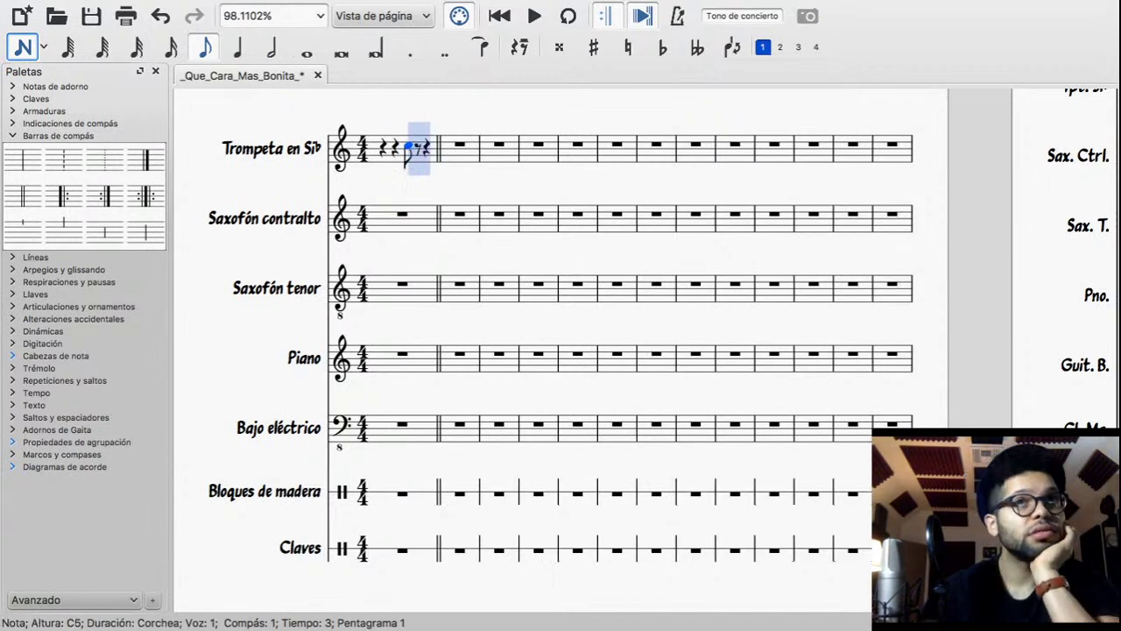
pyautogui.press('e')
pyautogui.press('Down')
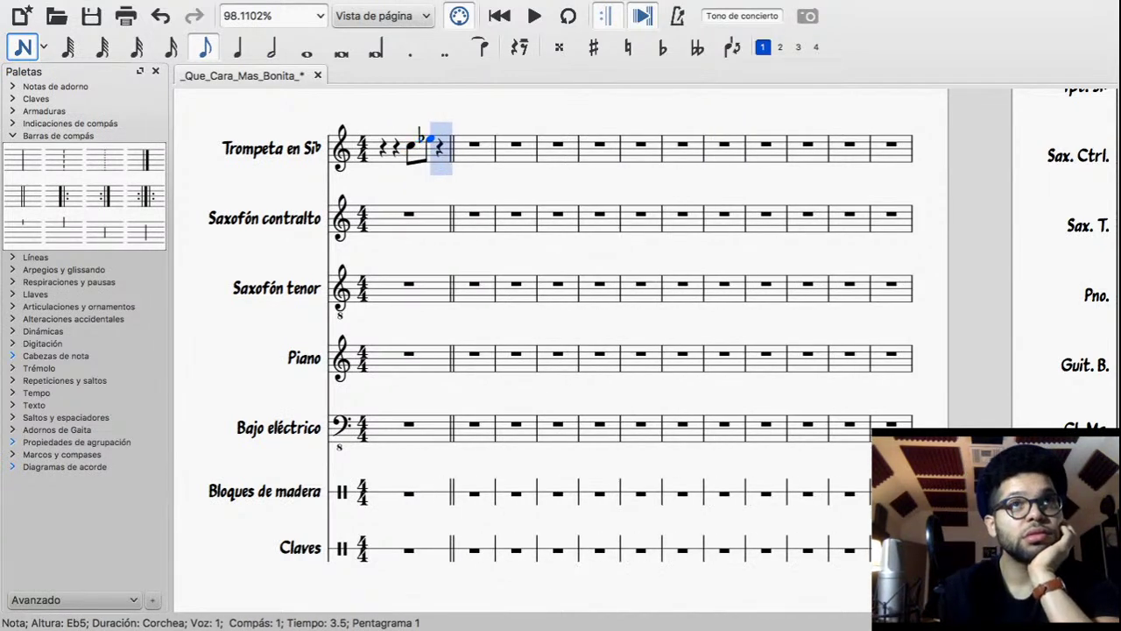
pyautogui.press('g')
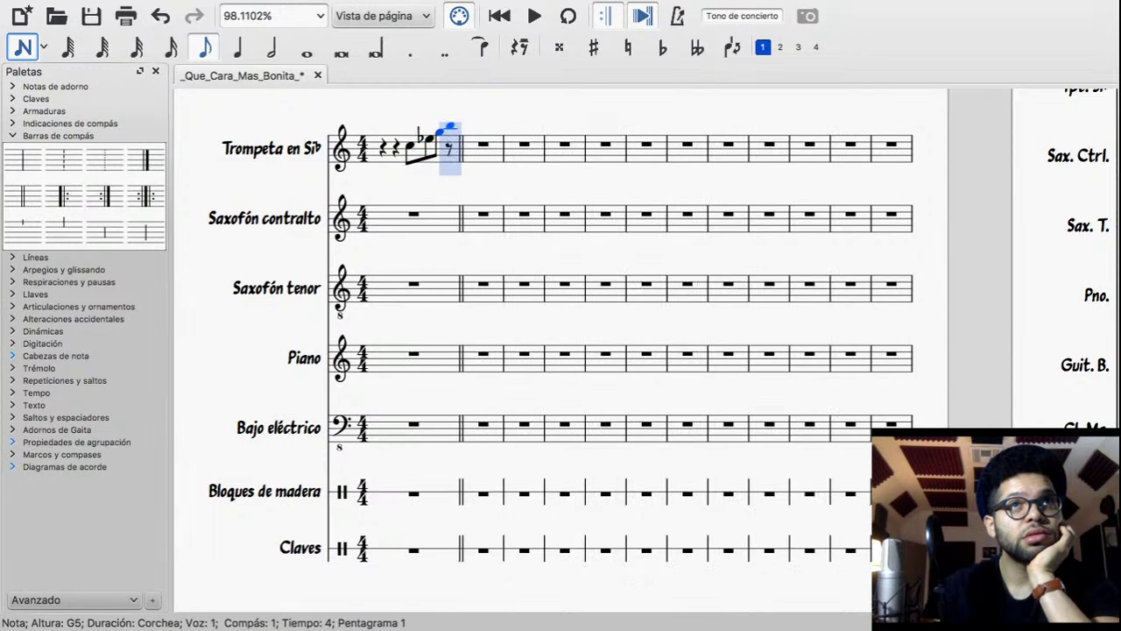
pyautogui.press('c')
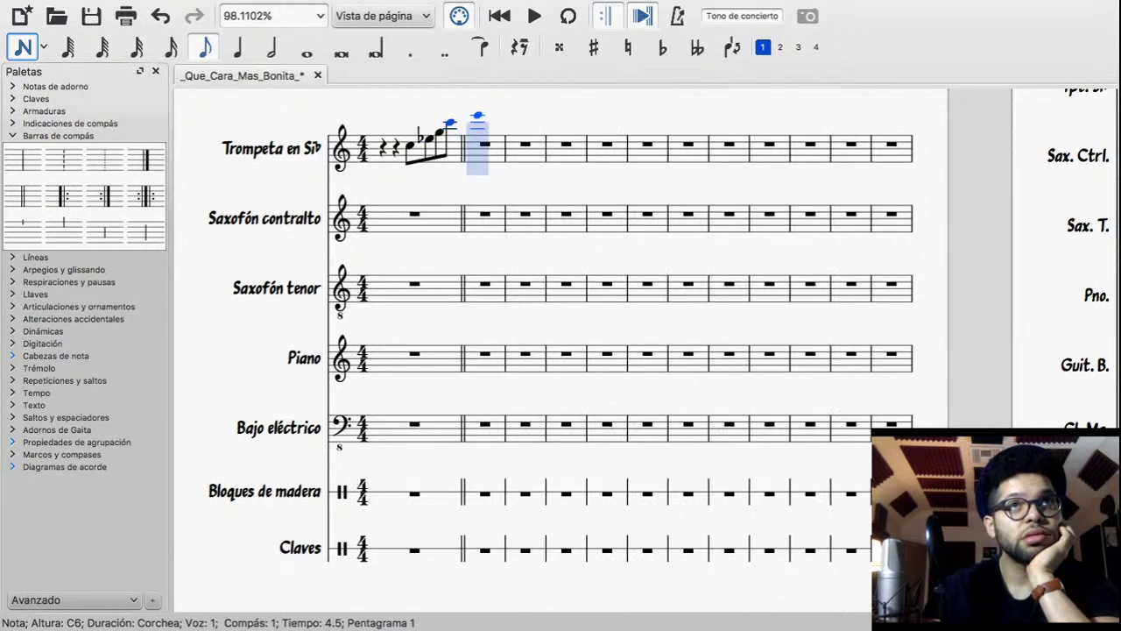
# Add an E♭6 eighth note on the first beat of the trumpet's second measure and save the score
pyautogui.click(478, 115)
pyautogui.press('Down')
pyautogui.press('Escape')
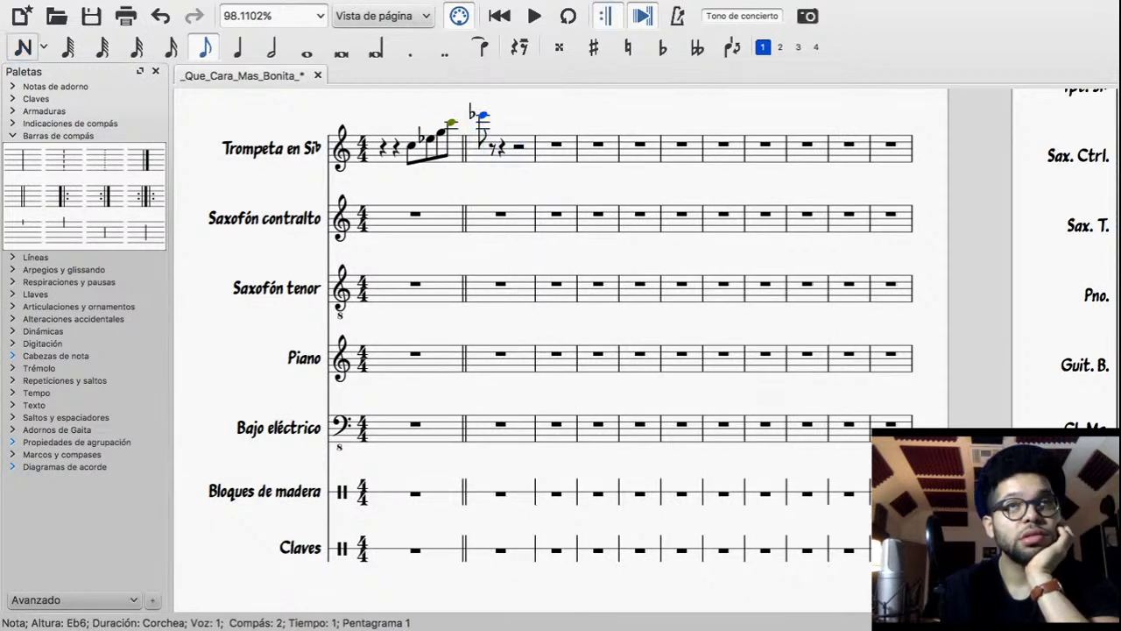
pyautogui.press('Escape')
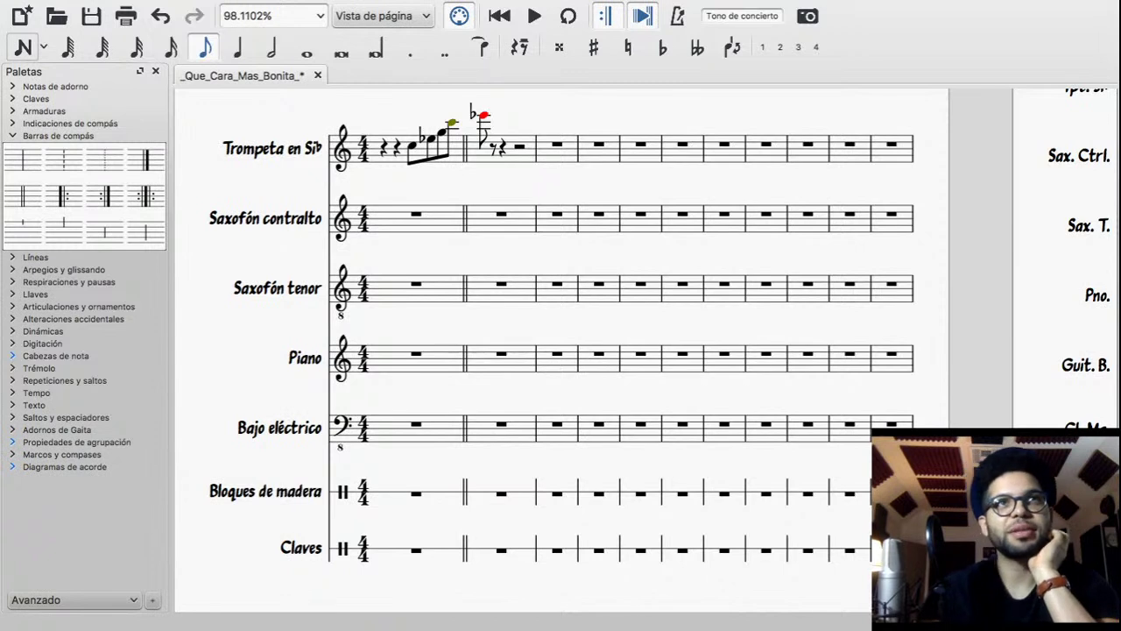
pyautogui.hotkey('ctrl', 's')
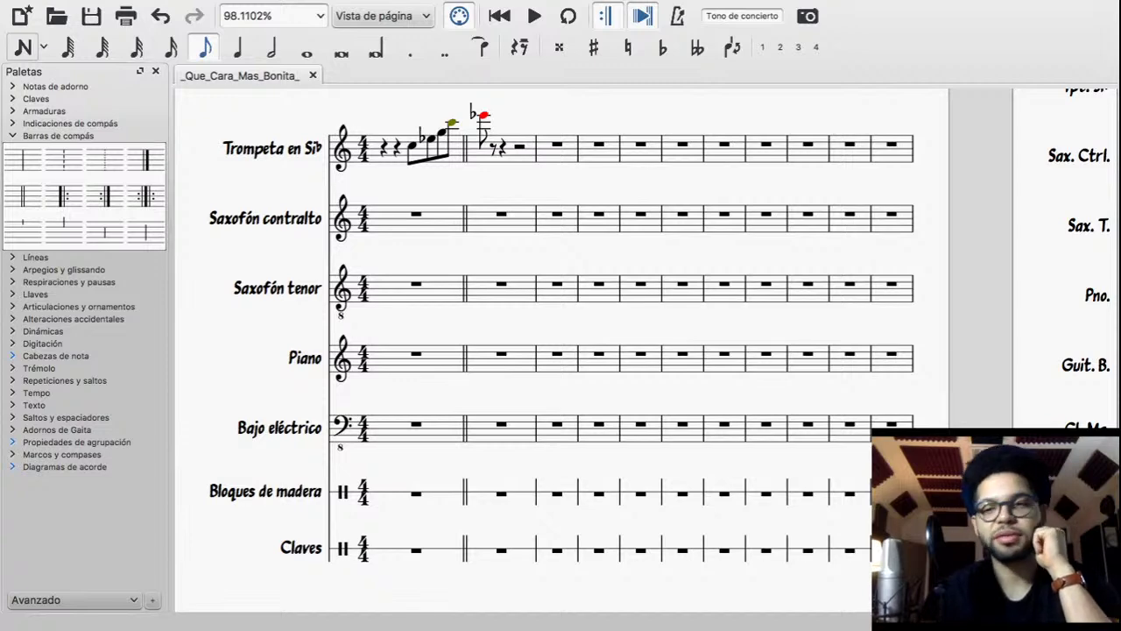
# Open the score's instrument list and add a second Trompeta en Si♭ from the brass instruments (Vientos (Metales))
pyautogui.scroll(2, 561, 350)
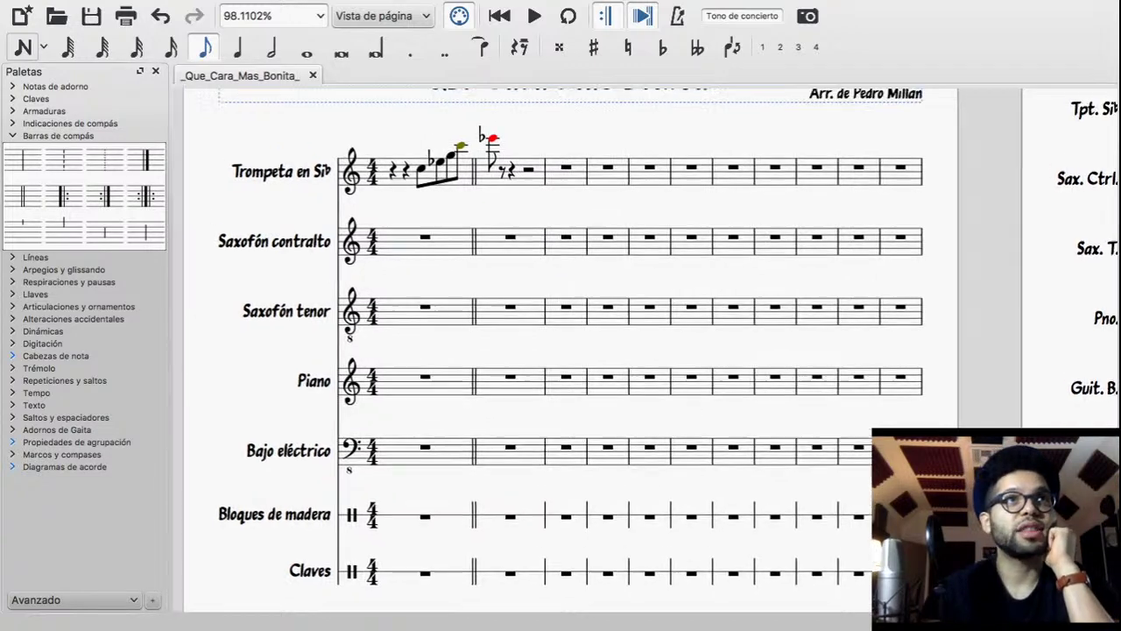
pyautogui.click(193, 9)
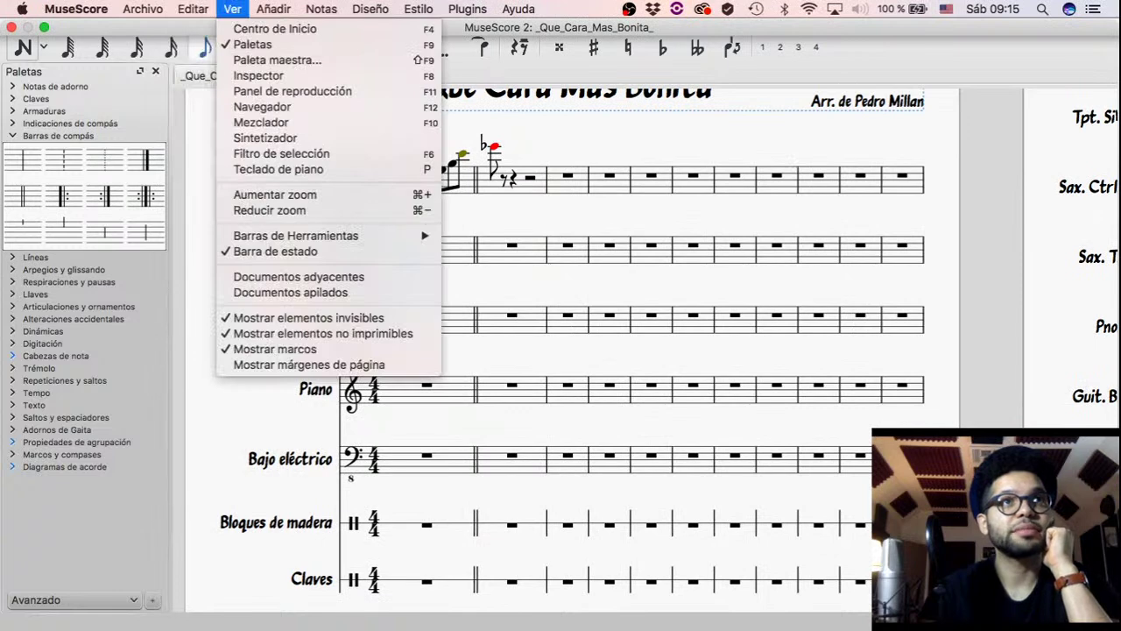
pyautogui.click(226, 199)
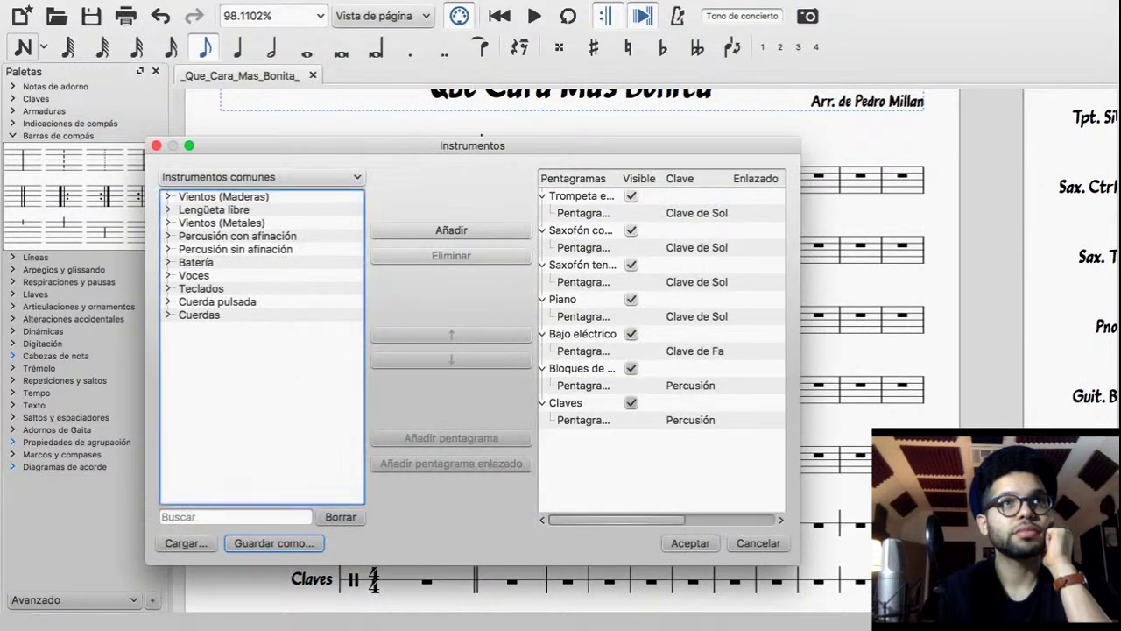
pyautogui.click(168, 210)
pyautogui.click(167, 210)
pyautogui.click(168, 222)
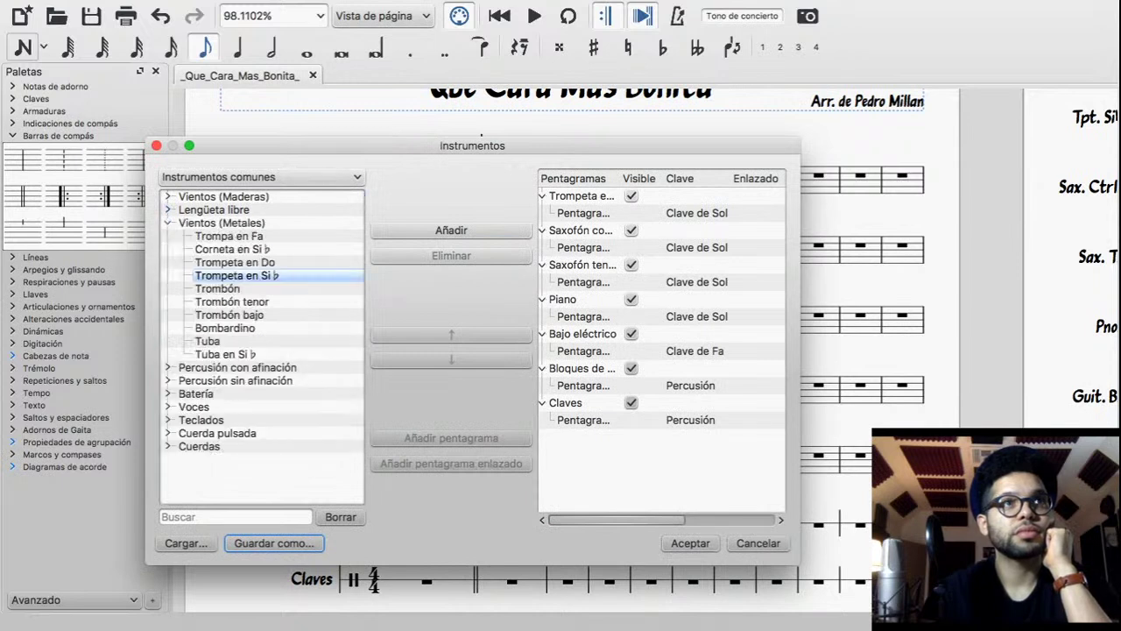
pyautogui.click(451, 230)
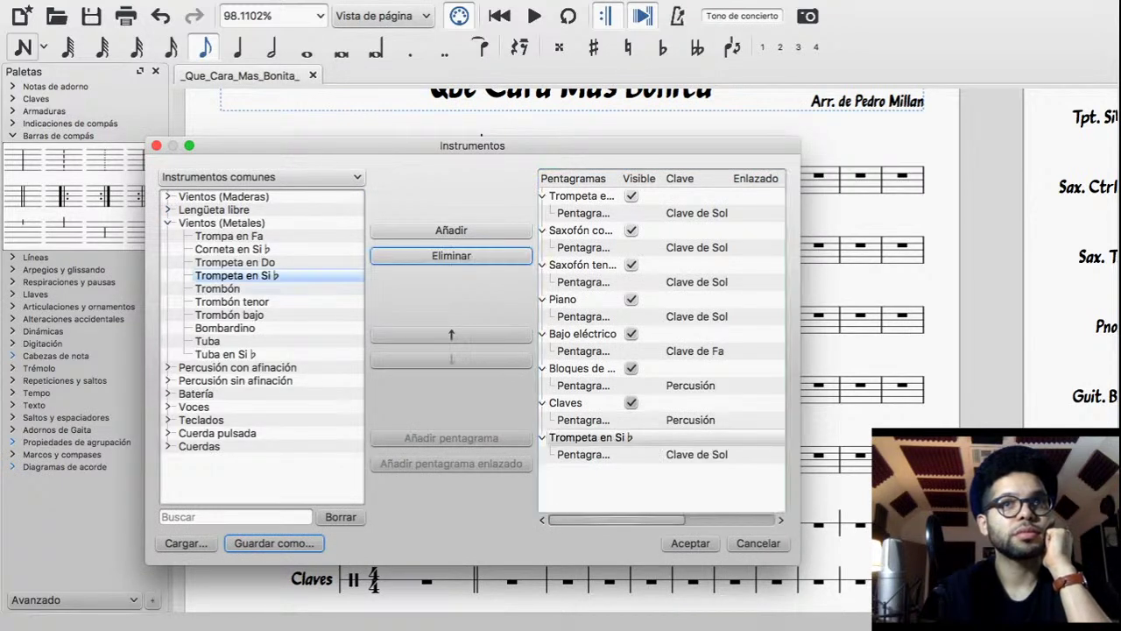
# Move the added Trompeta en Si♭ up to directly below the first trumpet and apply the instrument changes
pyautogui.click(451, 334)
pyautogui.click(451, 335)
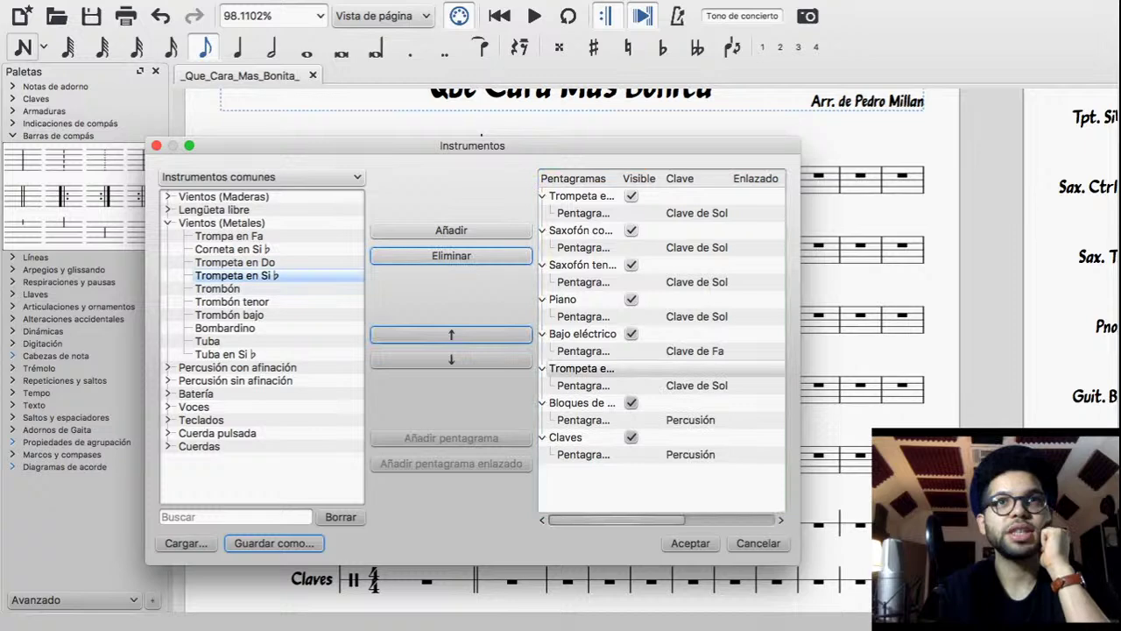
pyautogui.click(451, 335)
pyautogui.click(451, 334)
pyautogui.click(451, 335)
pyautogui.click(451, 334)
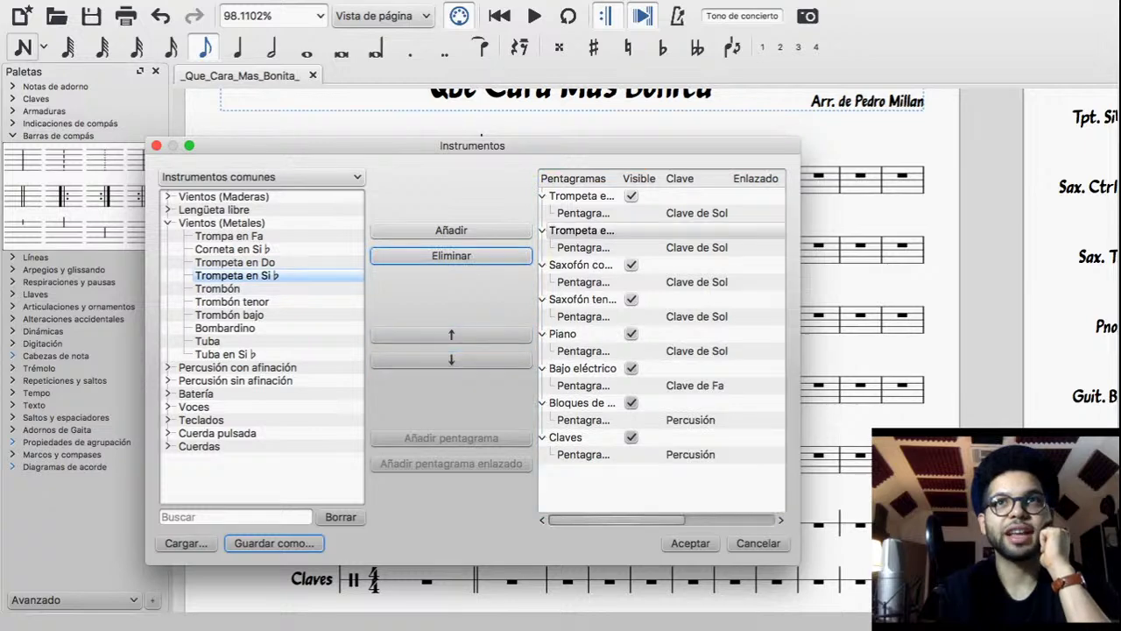
pyautogui.click(690, 543)
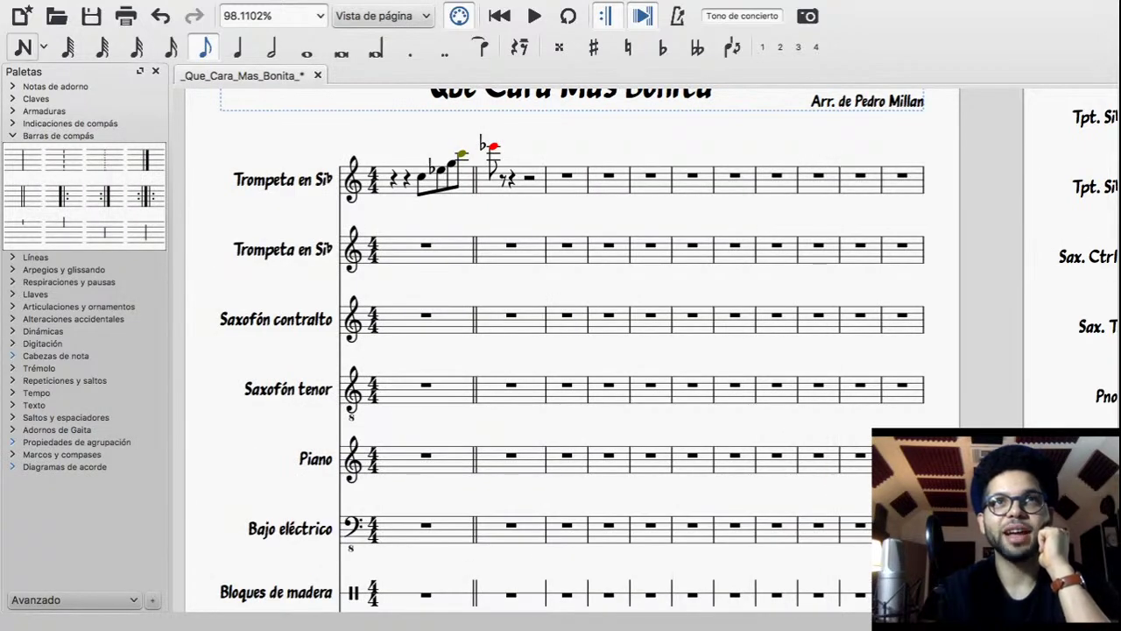
# Switch to the YouTube video, replay its opening seconds from the start, and return to the MuseScore score
pyautogui.click(421, 177)
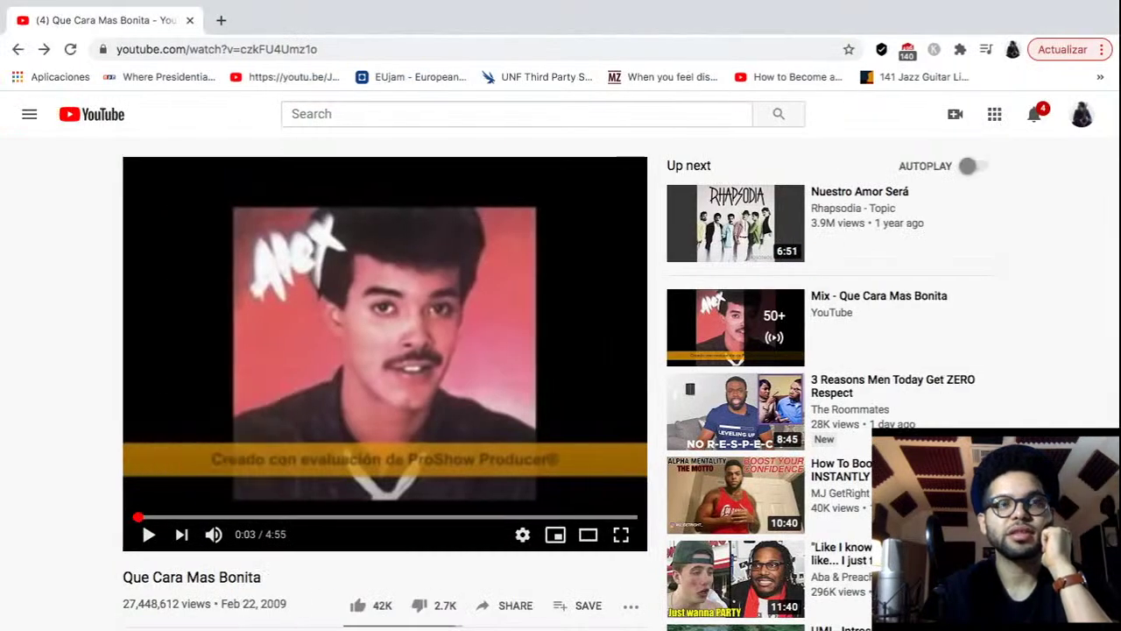
pyautogui.click(133, 518)
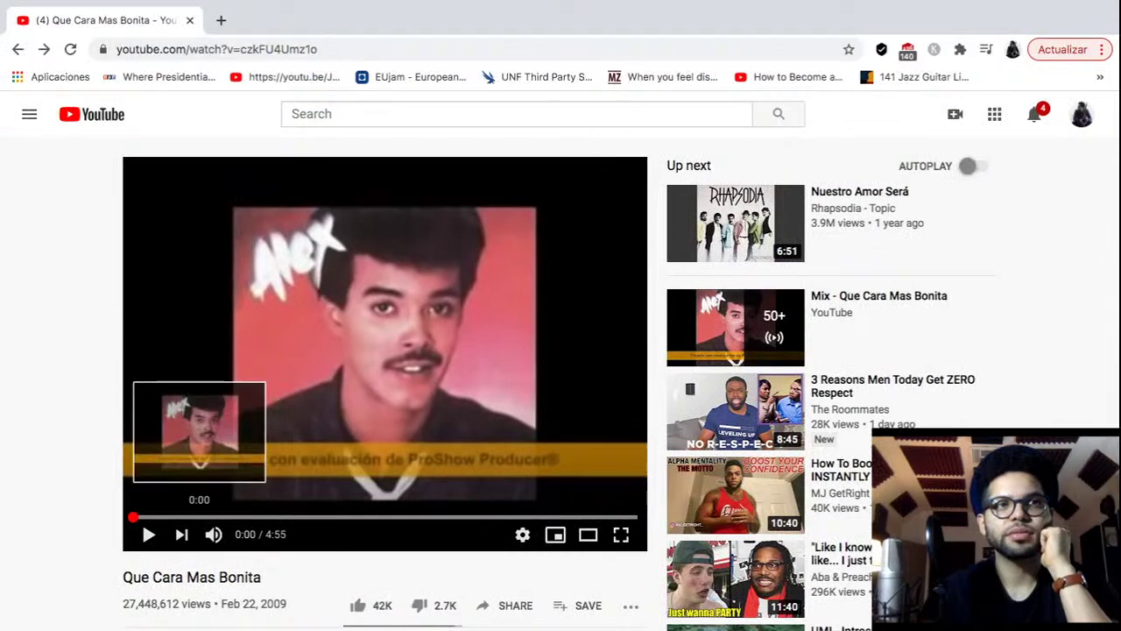
pyautogui.click(149, 533)
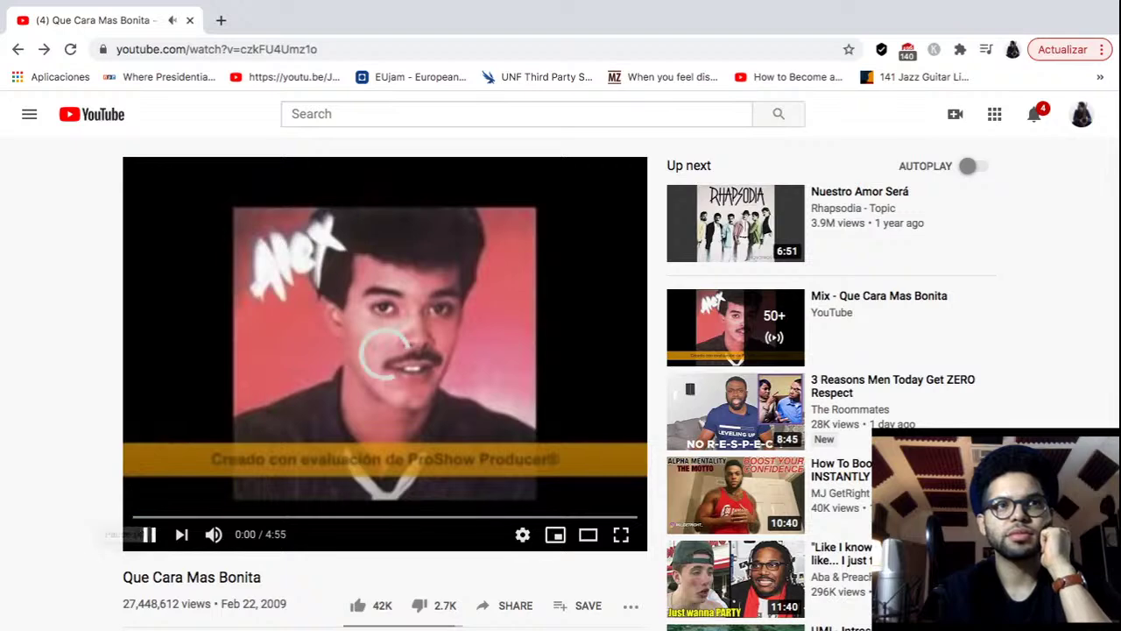
pyautogui.click(149, 533)
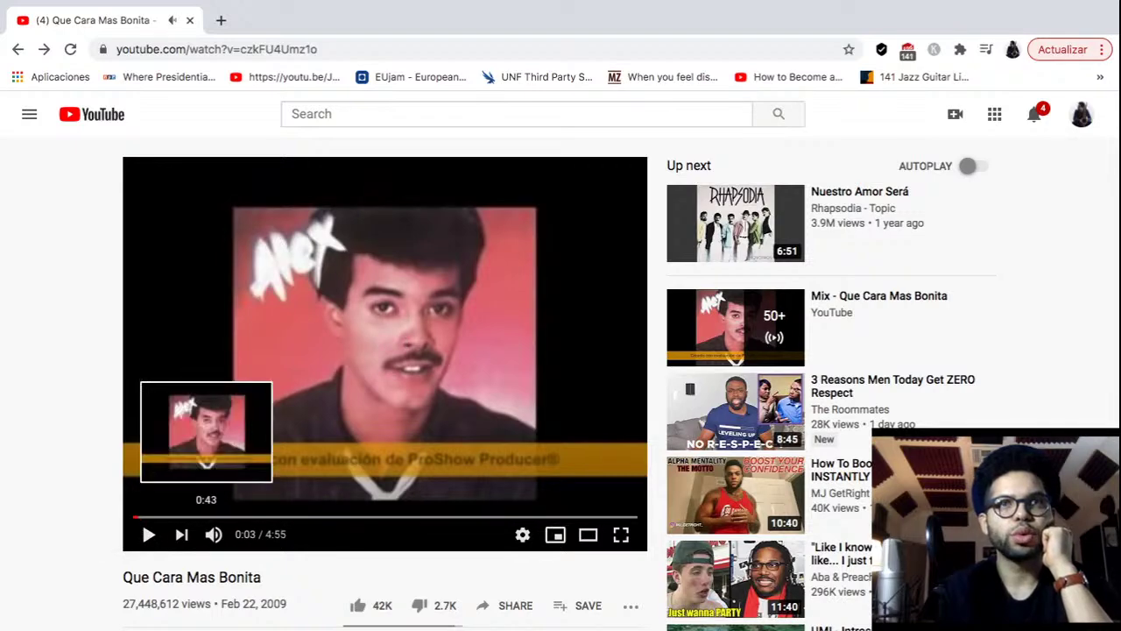
pyautogui.hotkey('ctrl', 'Right')
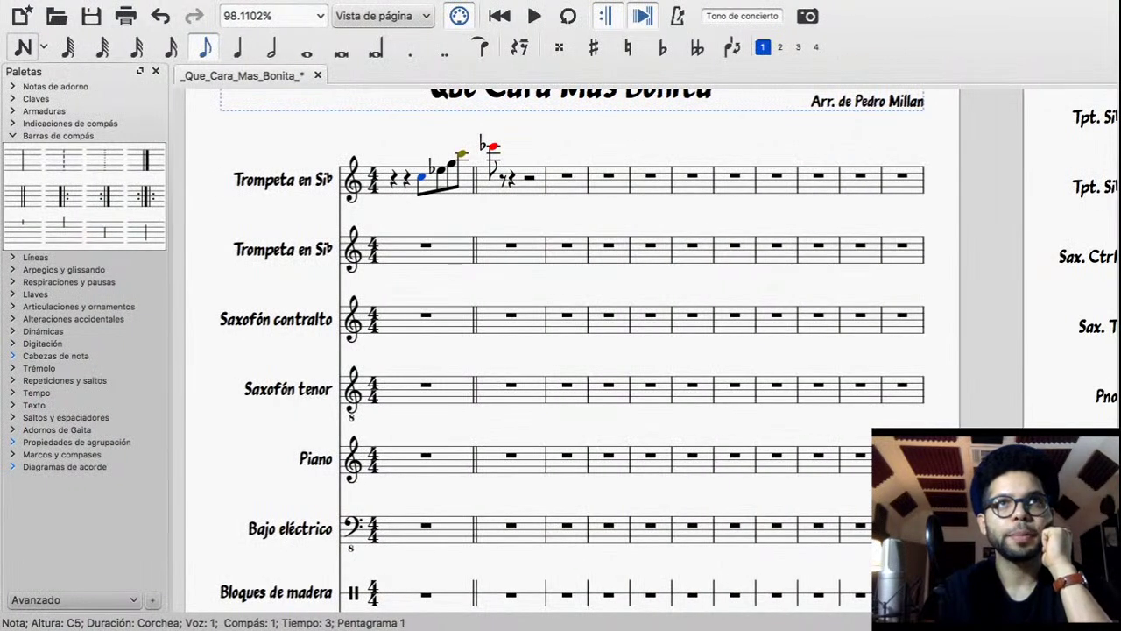
# Audition the opening trumpet phrase note by note up to the first note of measure 2
pyautogui.press('Right')
pyautogui.press('Right')
pyautogui.press('Right')
pyautogui.press('Right')
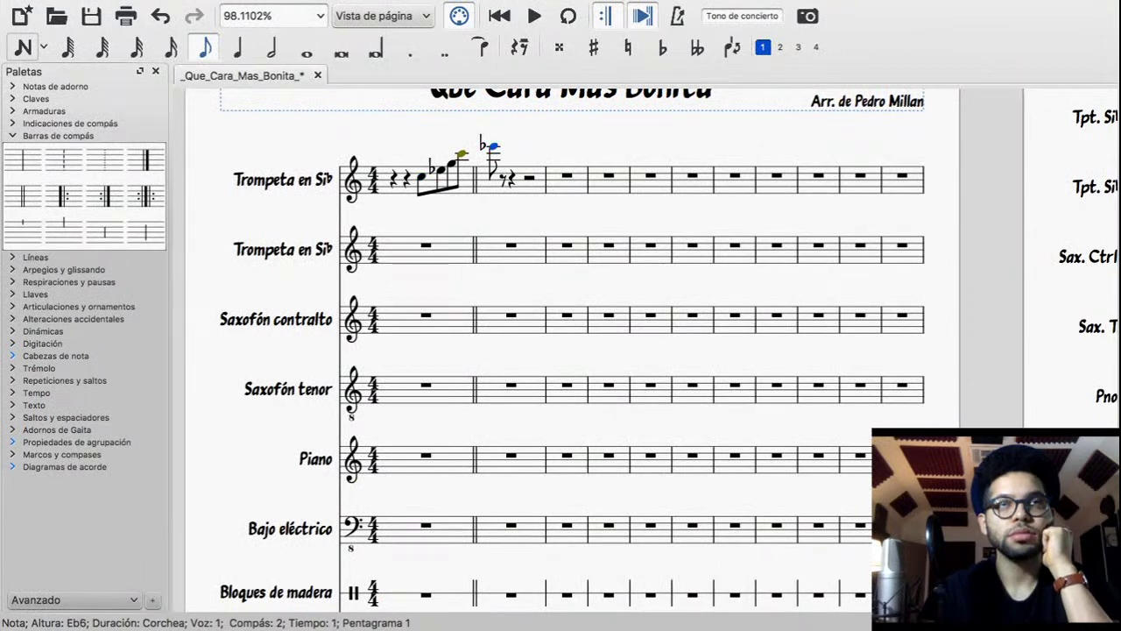
# Select the whole opening trumpet phrase and lower it one octave so that it starts on C4
pyautogui.click(421, 177)
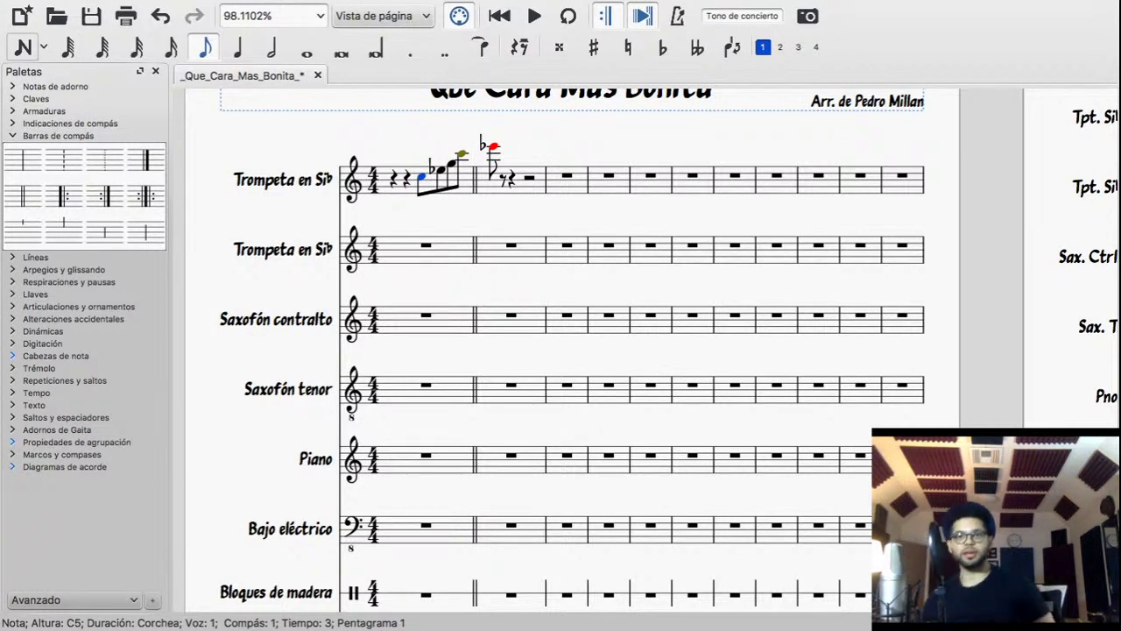
pyautogui.hotkey('shift', 'Right')
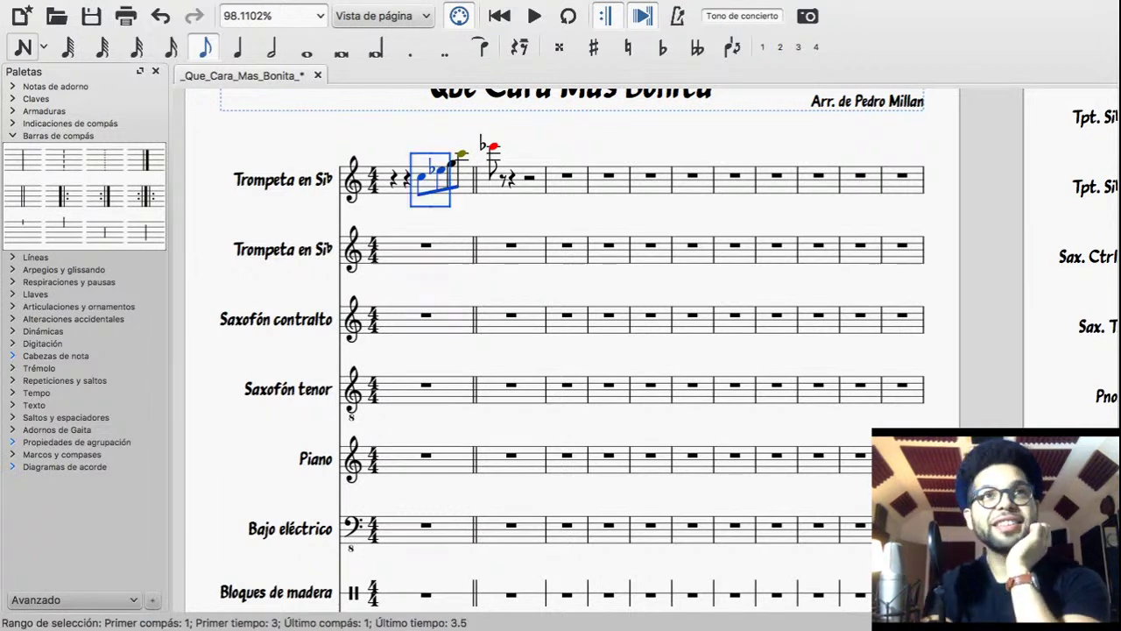
pyautogui.hotkey('shift', 'Right')
pyautogui.hotkey('shift', 'Right')
pyautogui.press('space')
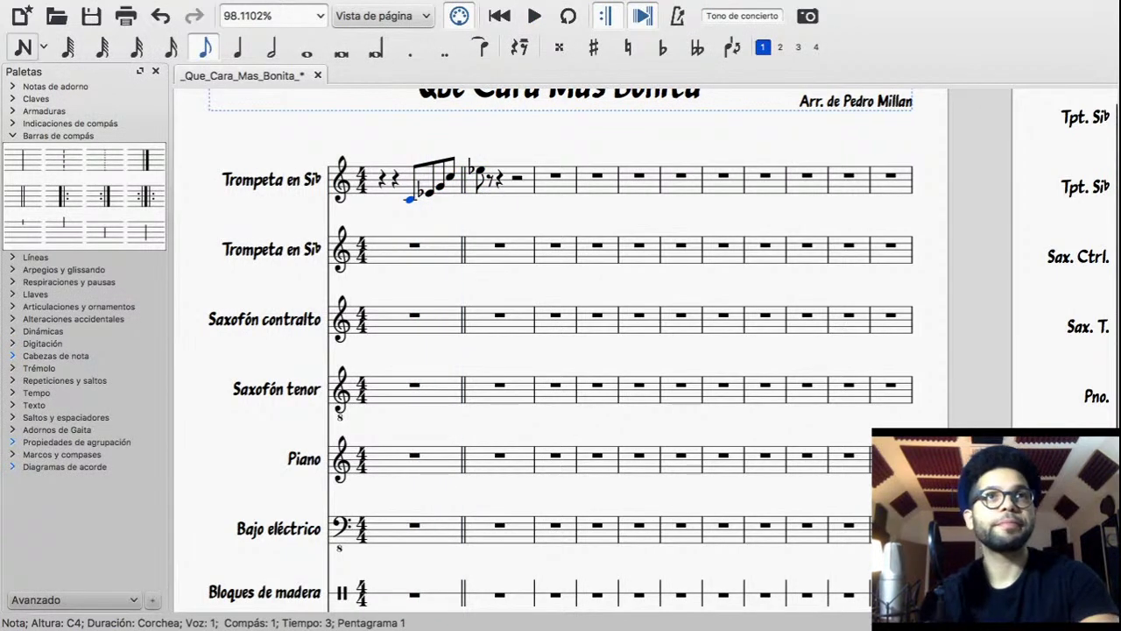
# Add a quarter-note tempo marking above the first beat of the first trumpet staff and set it to 130
pyautogui.click(382, 178)
pyautogui.click(36, 393)
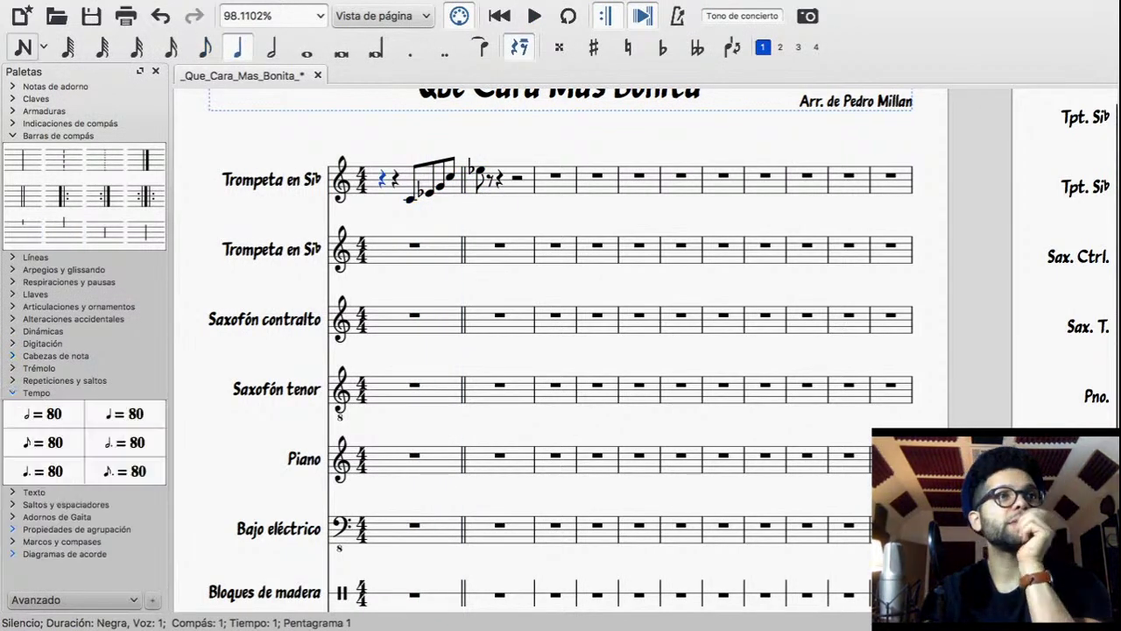
pyautogui.doubleClick(124, 414)
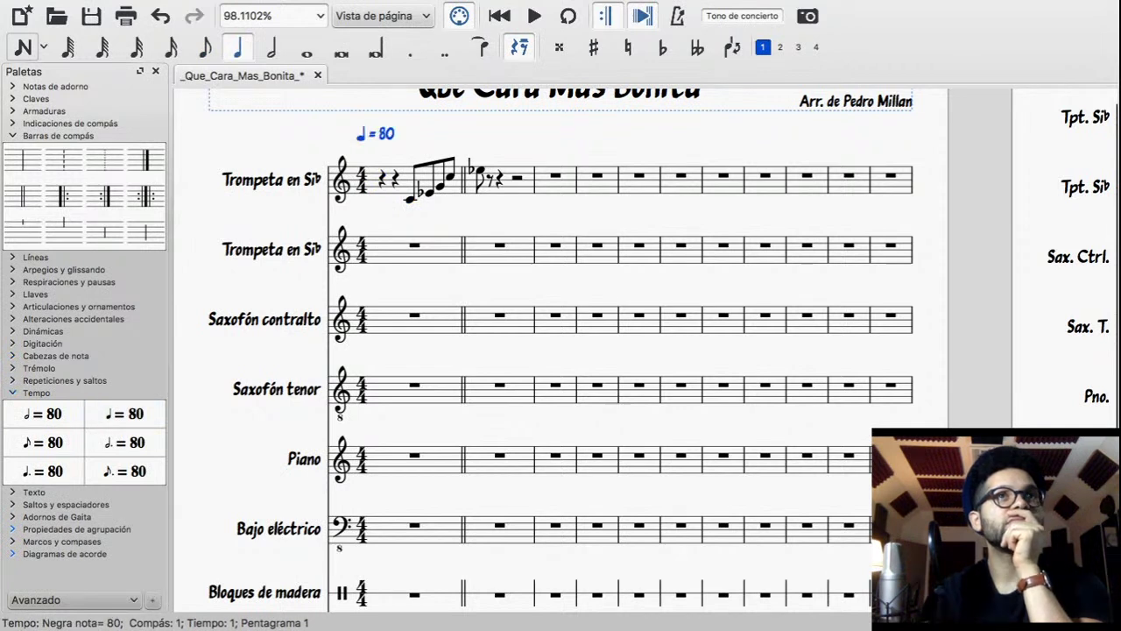
pyautogui.doubleClick(380, 134)
pyautogui.press('Right')
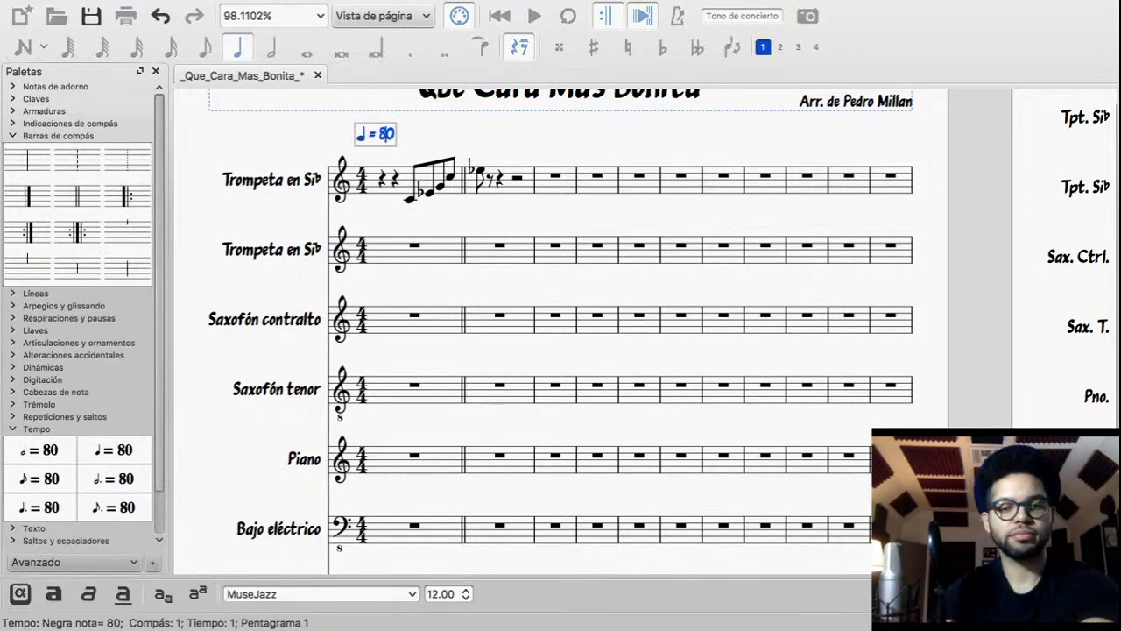
pyautogui.press('BackSpace')
pyautogui.write('13')
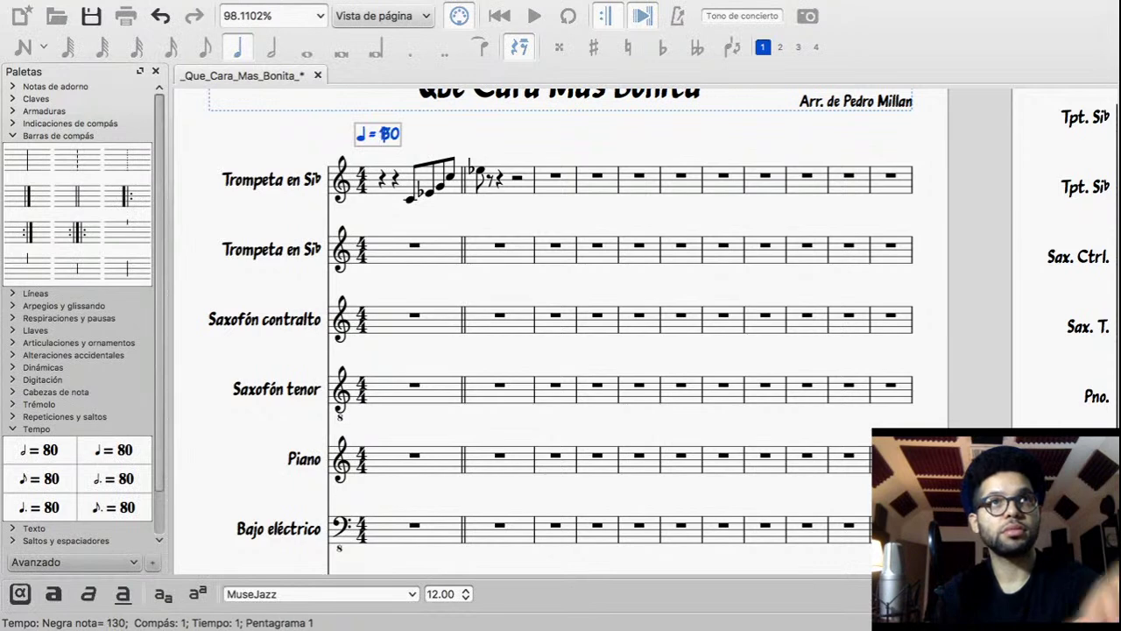
pyautogui.press('Escape')
# Change the quarter-note tempo marking at the start of the score to 135
pyautogui.doubleClick(386, 134)
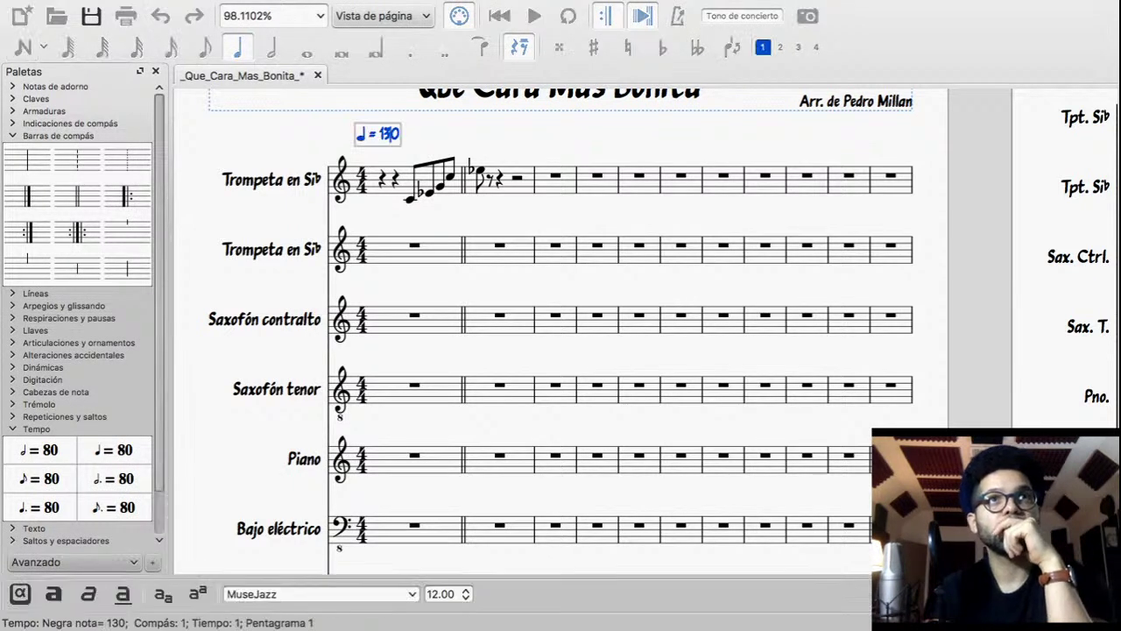
pyautogui.press('Right')
pyautogui.press('BackSpace')
pyautogui.write('5')
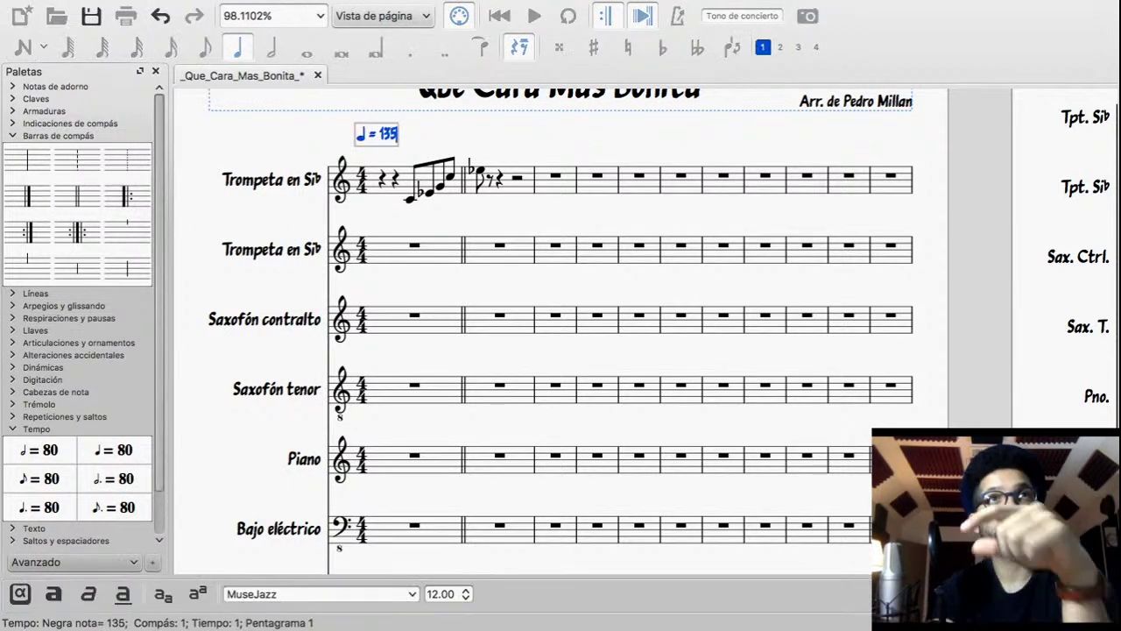
# Finish editing the tempo marking and play back the opening from measure 1
pyautogui.press('Escape')
pyautogui.press('space')
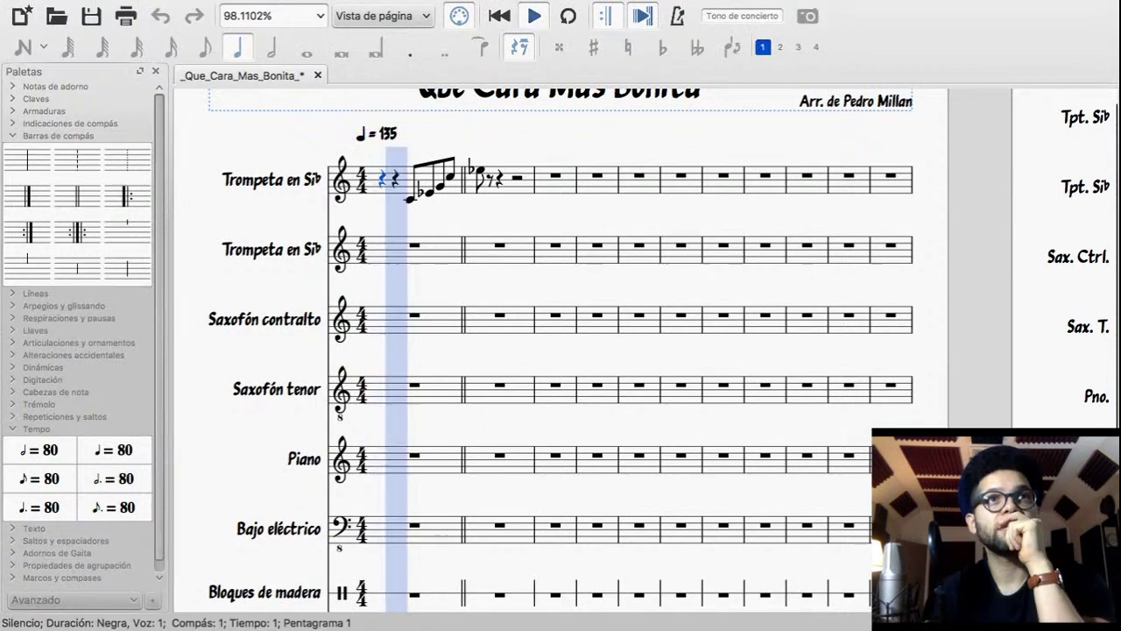
pyautogui.press('space')
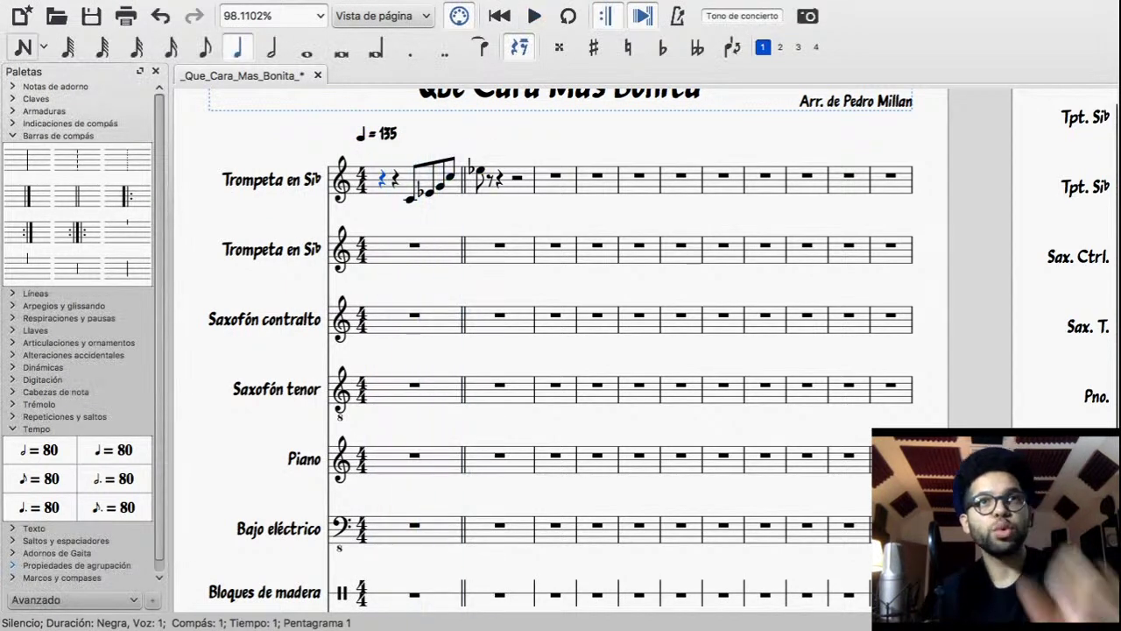
# Enter repeated Eb5 notes in measure 2 of the first trumpet as a sixteenth, eighth, sixteenth and quarter note
pyautogui.press('3')
pyautogui.press('n')
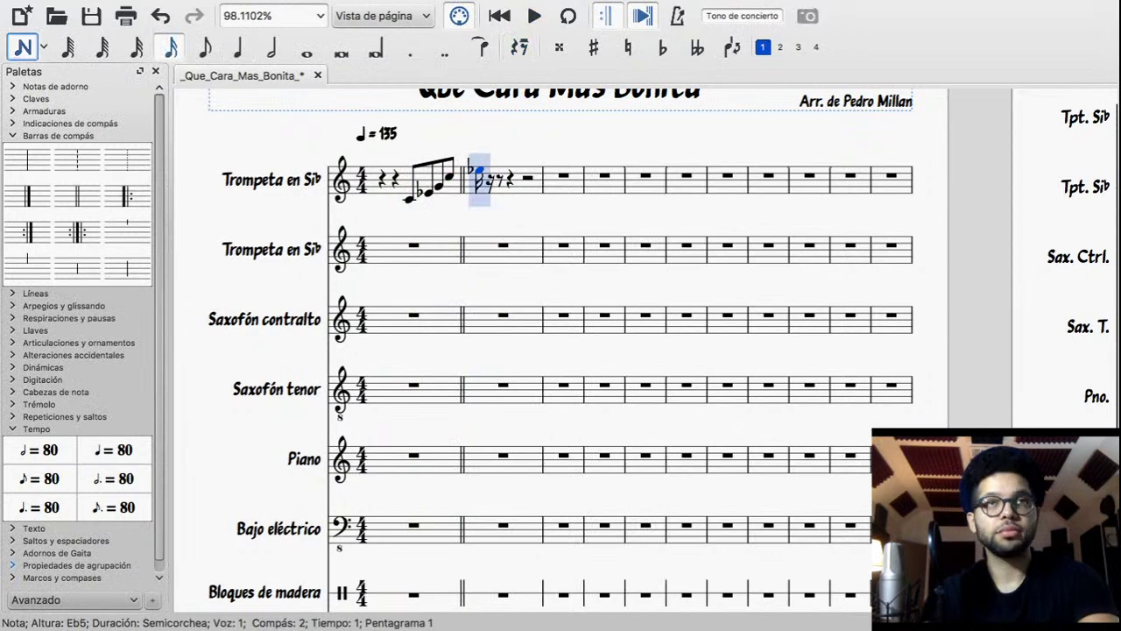
pyautogui.press('e')
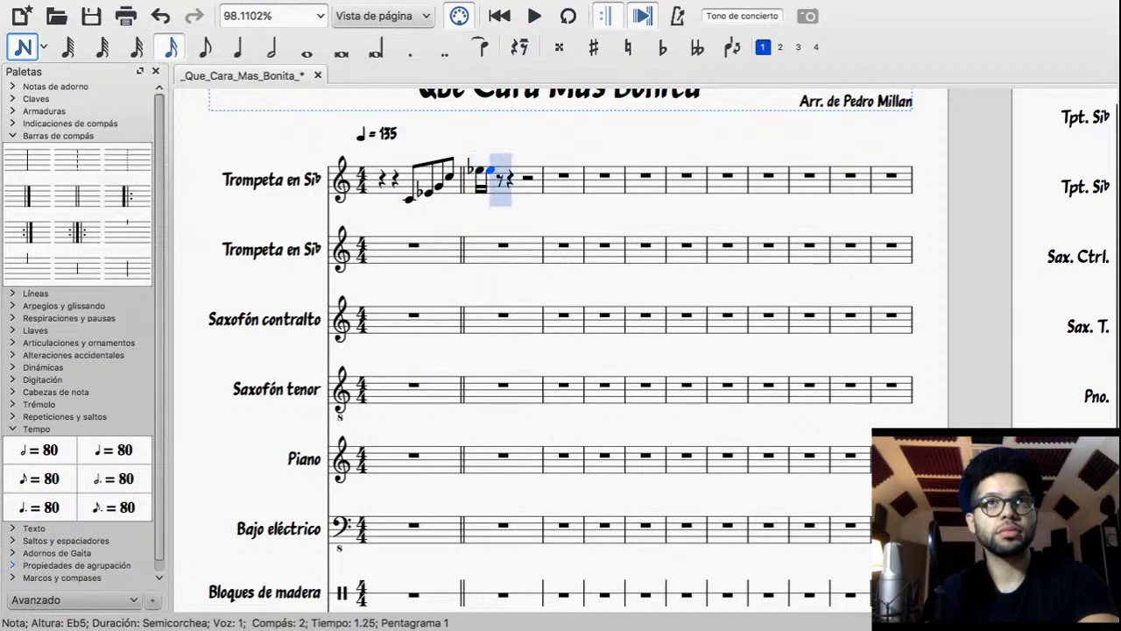
pyautogui.press('4')
pyautogui.press('e')
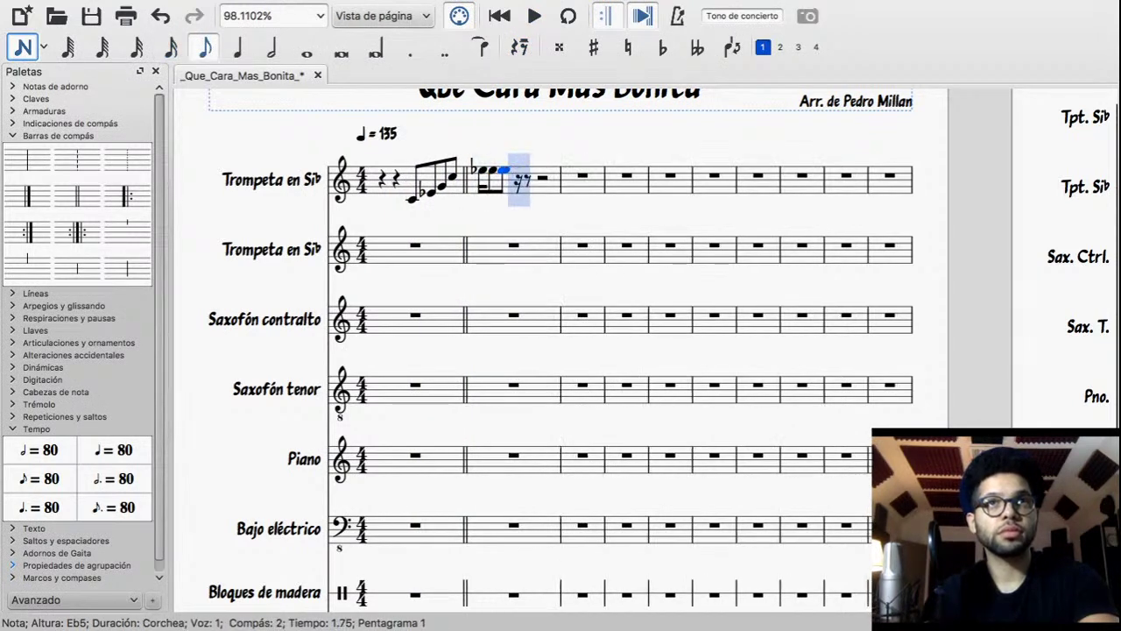
pyautogui.press('3')
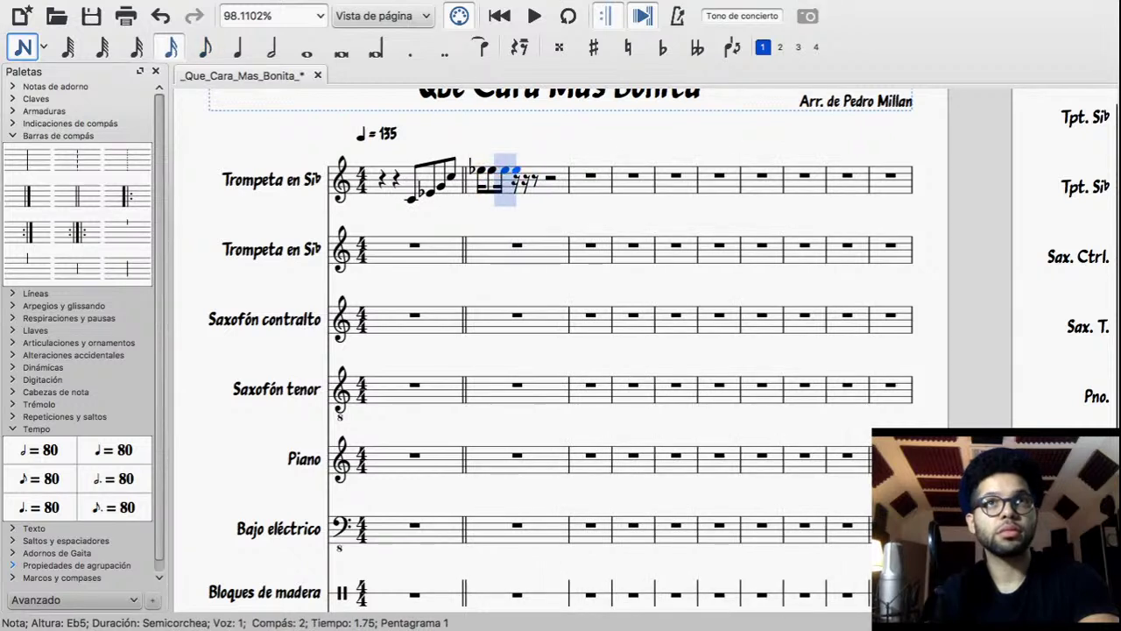
pyautogui.press('e')
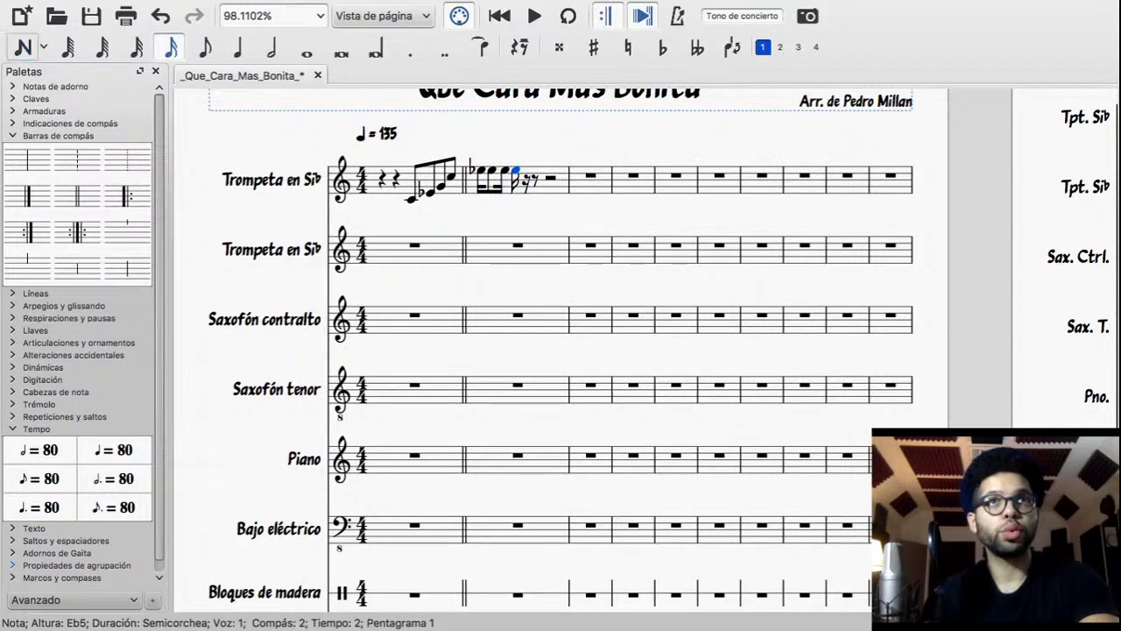
pyautogui.press('4')
pyautogui.press('5')
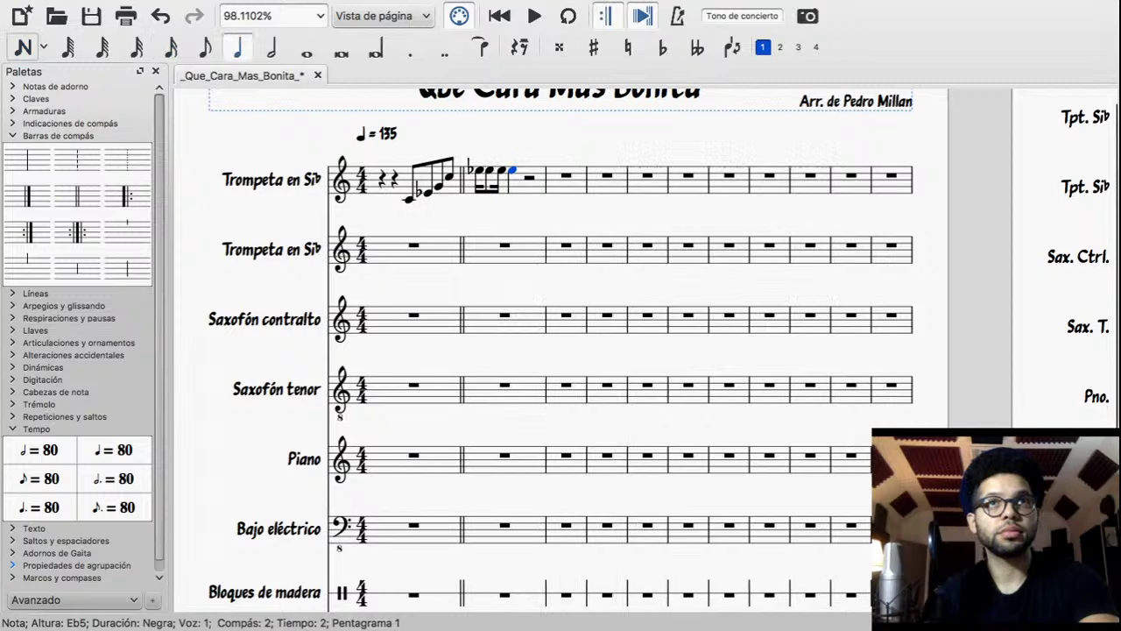
# Play back the first trumpet phrase from its C4 on beat 3 of measure 1 into measure 2
pyautogui.click(409, 200)
pyautogui.press('space')
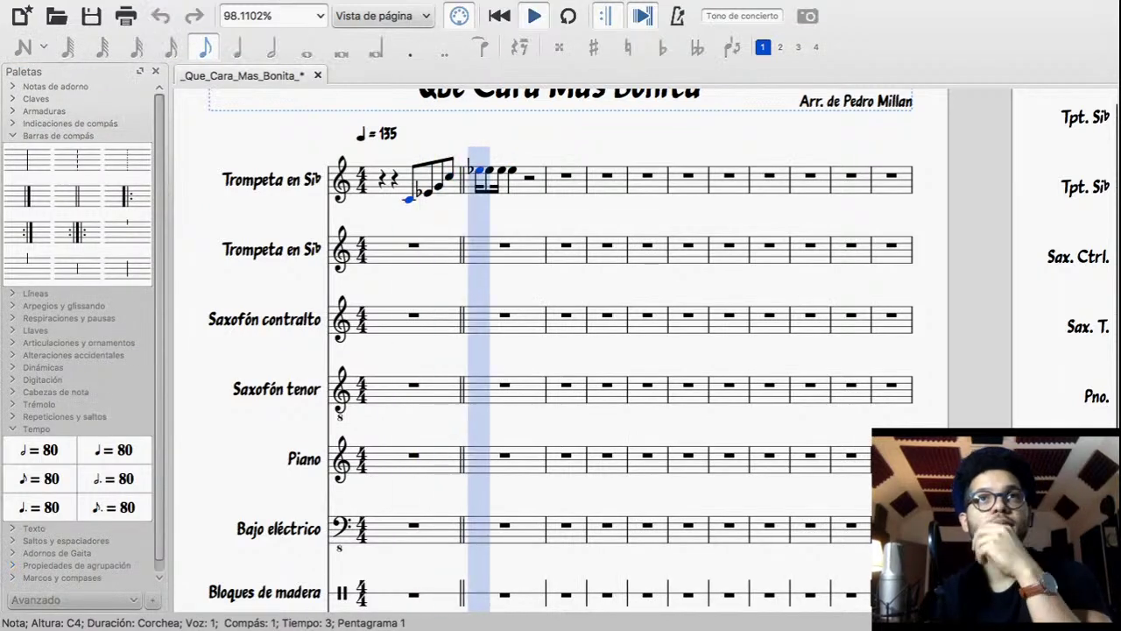
pyautogui.press('space')
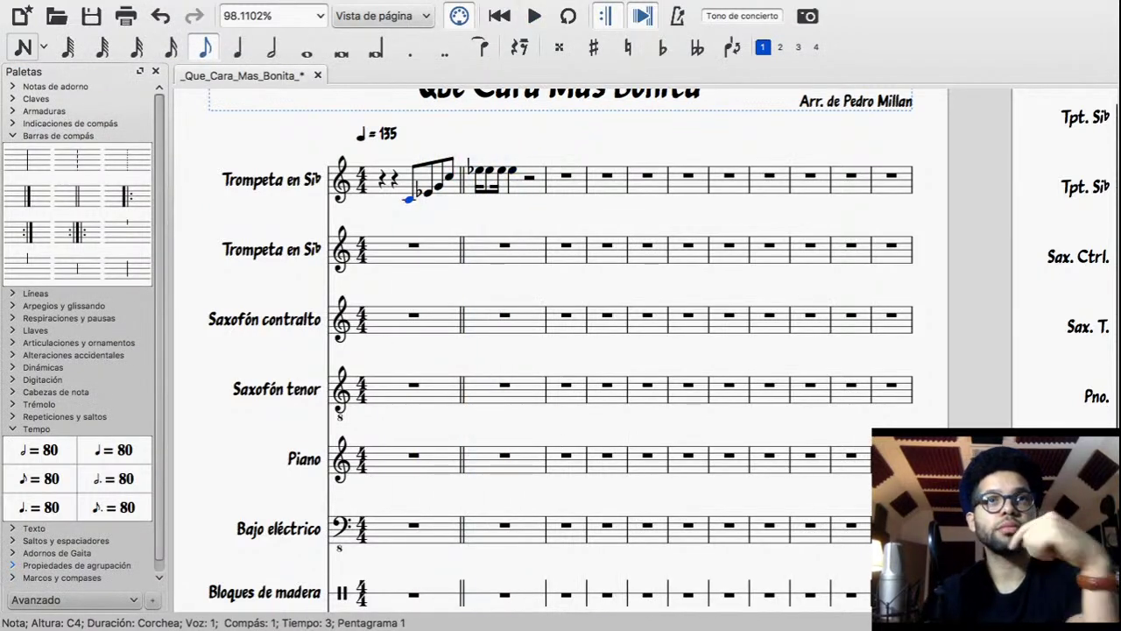
# Shorten the Eb5 eighth note in measure 2 to a sixteenth and fill the gap with another Eb5 sixteenth
pyautogui.click(490, 169)
pyautogui.press('q')
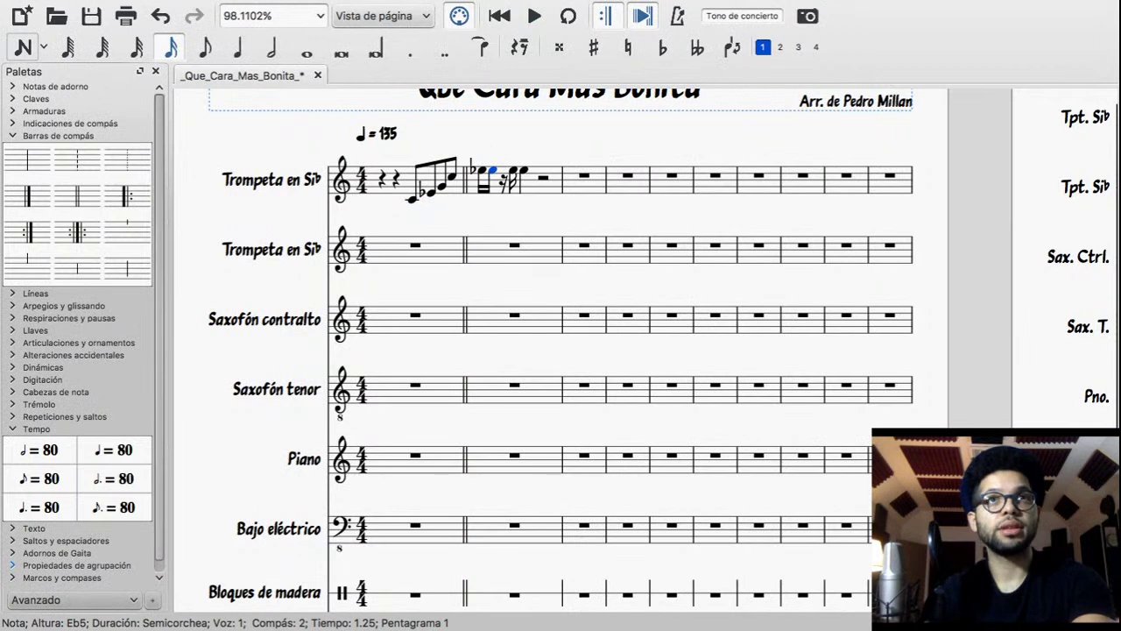
pyautogui.press('n')
pyautogui.press('e')
pyautogui.press('e')
pyautogui.press('Escape')
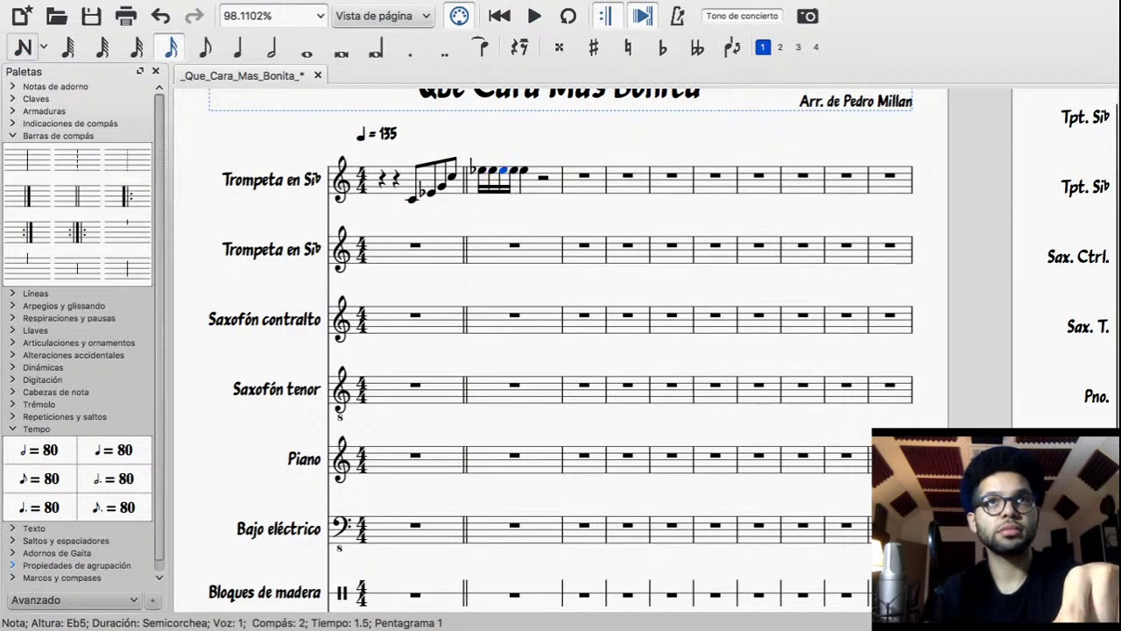
# Delete the Eb5 quarter note on beat 2 of measure 2 in the first trumpet
pyautogui.click(537, 187)
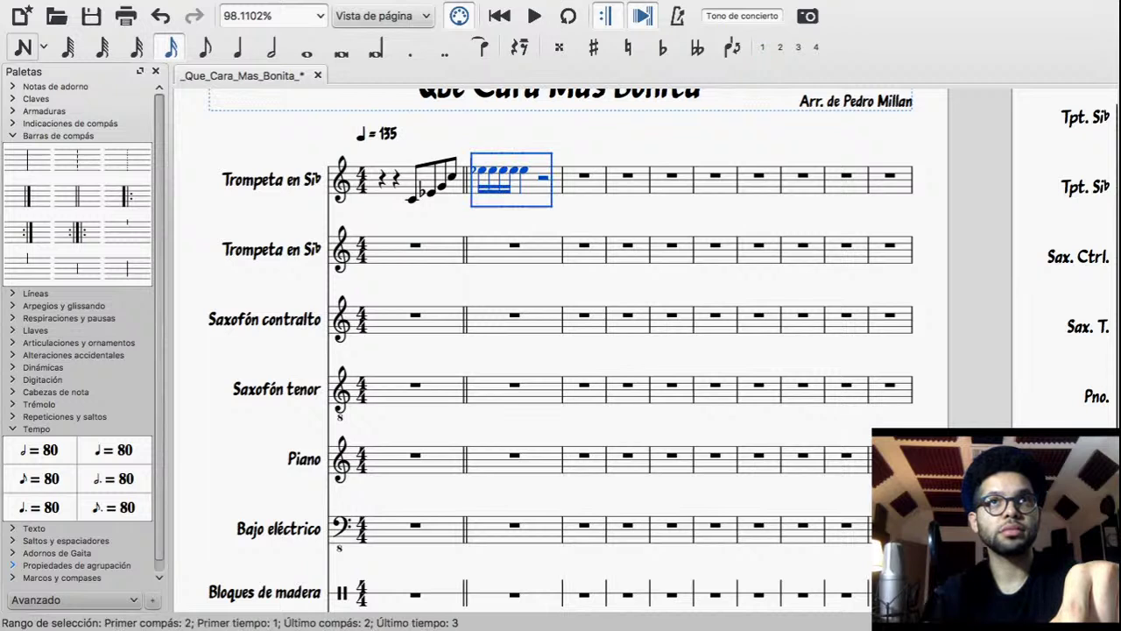
pyautogui.click(523, 170)
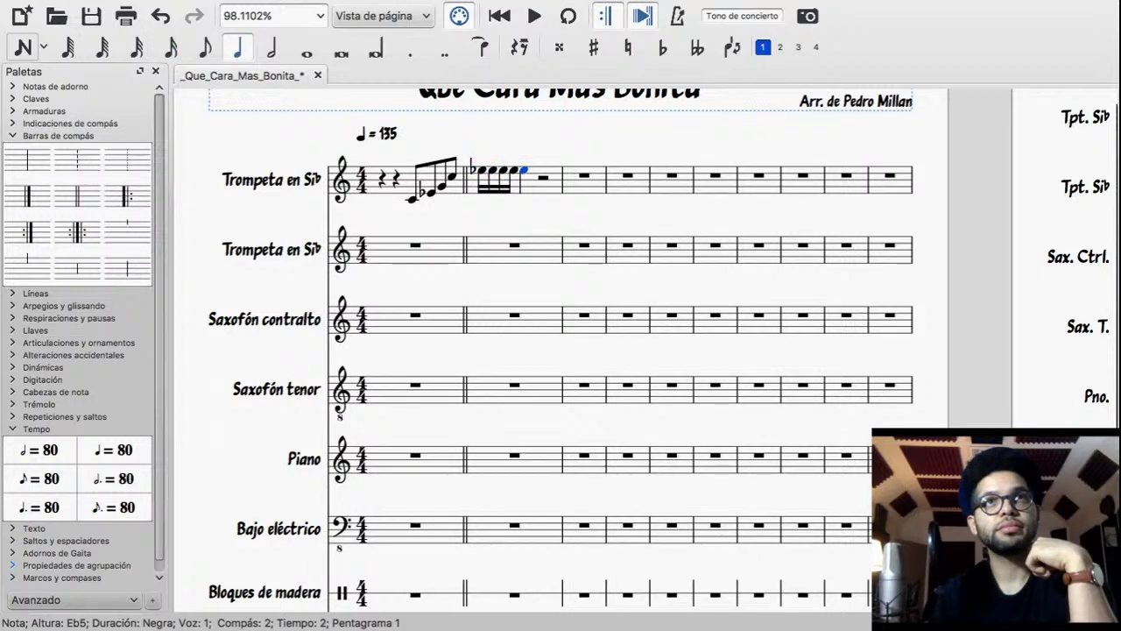
pyautogui.press('Delete')
# Play back the revised trumpet phrase, from the start of measure 2 and again from the C4 in measure 1
pyautogui.click(482, 169)
pyautogui.press('space')
pyautogui.press('space')
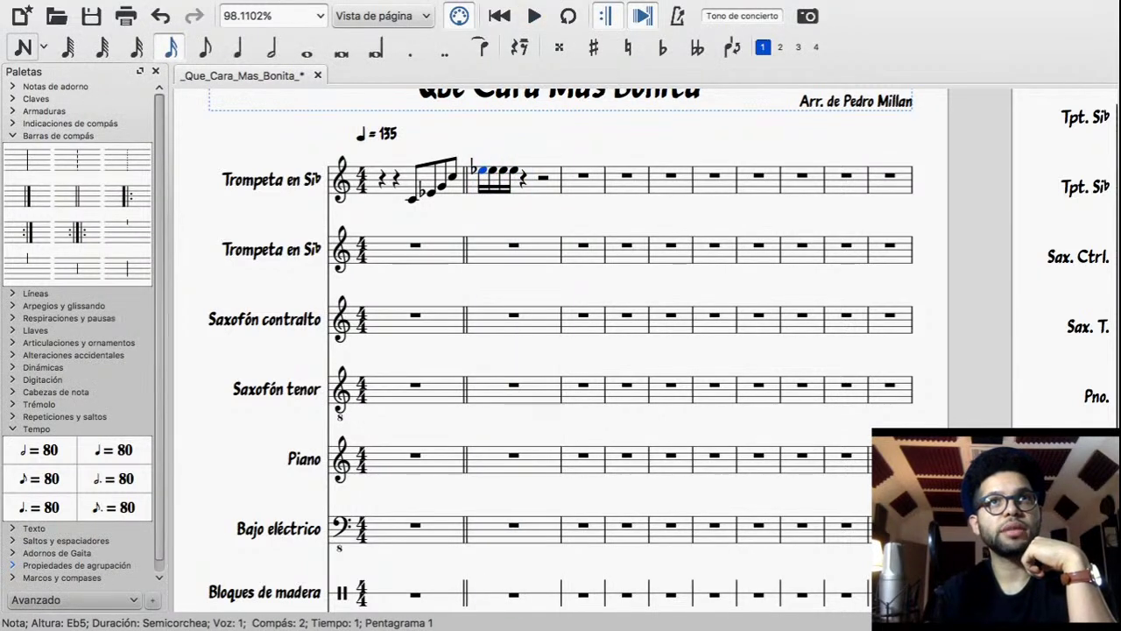
pyautogui.click(413, 200)
pyautogui.press('space')
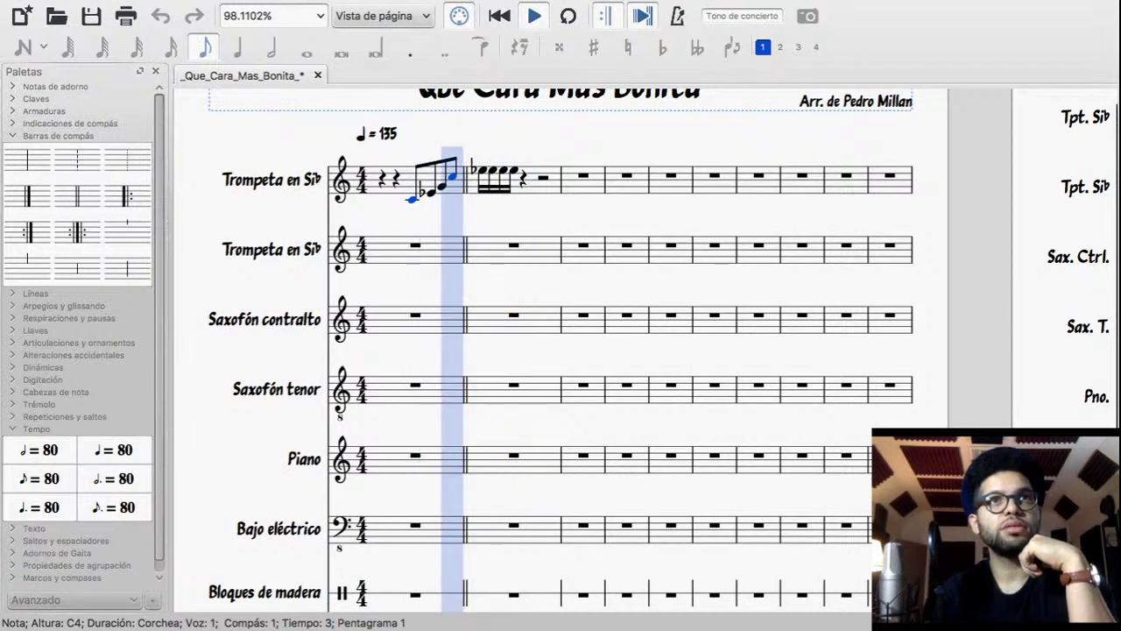
pyautogui.press('space')
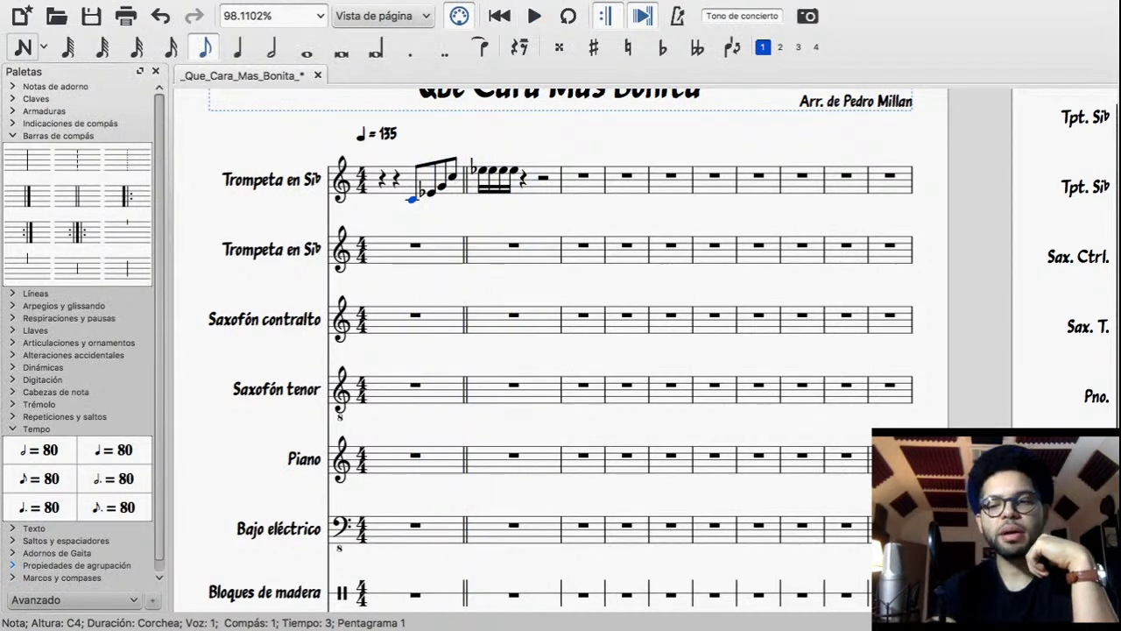
# Copy the first trumpet's four eighth notes in measure 1 to beat 3 of the second trumpet, after a half rest
pyautogui.hotkey('shift', 'Right')
pyautogui.hotkey('shift', 'Right')
pyautogui.hotkey('shift', 'Right')
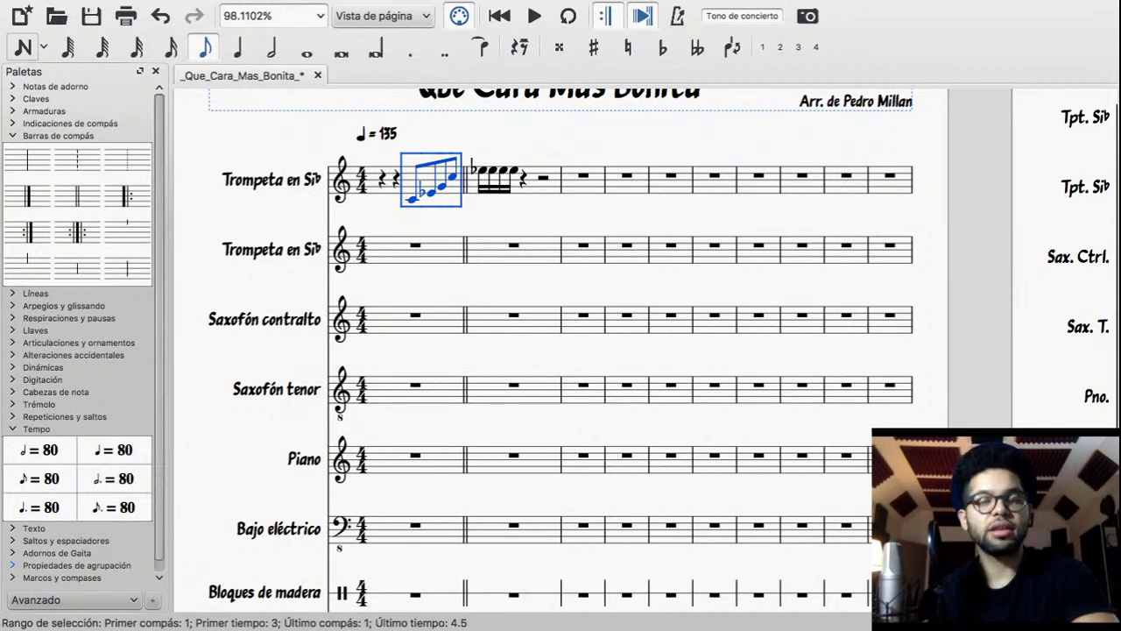
pyautogui.click(415, 246)
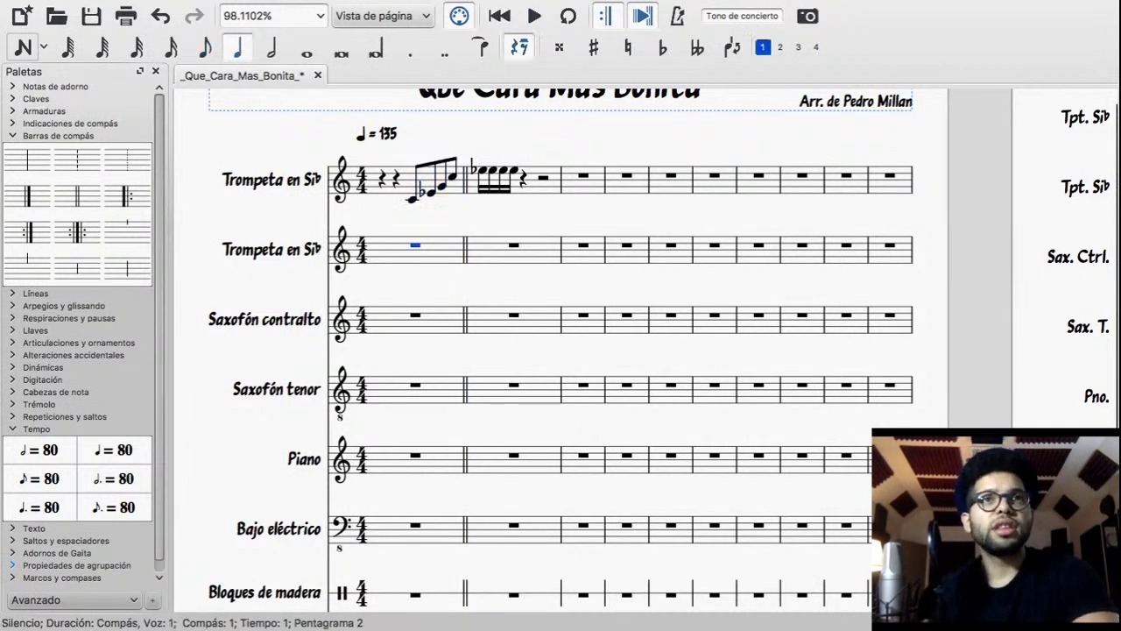
pyautogui.press('6')
pyautogui.press('Right')
pyautogui.hotkey('ctrl', 'v')
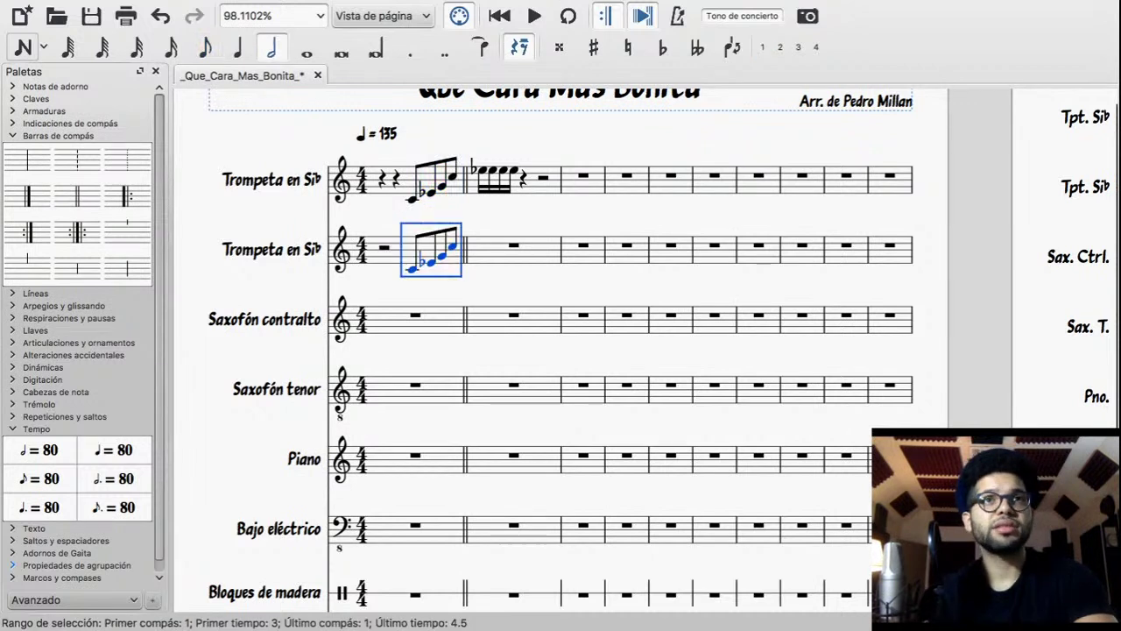
# Paste the four-eighth-note figure on beat 3 of measure 1 in the alto saxophone, after a half rest
pyautogui.hotkey('alt', 'Down')
pyautogui.press('6')
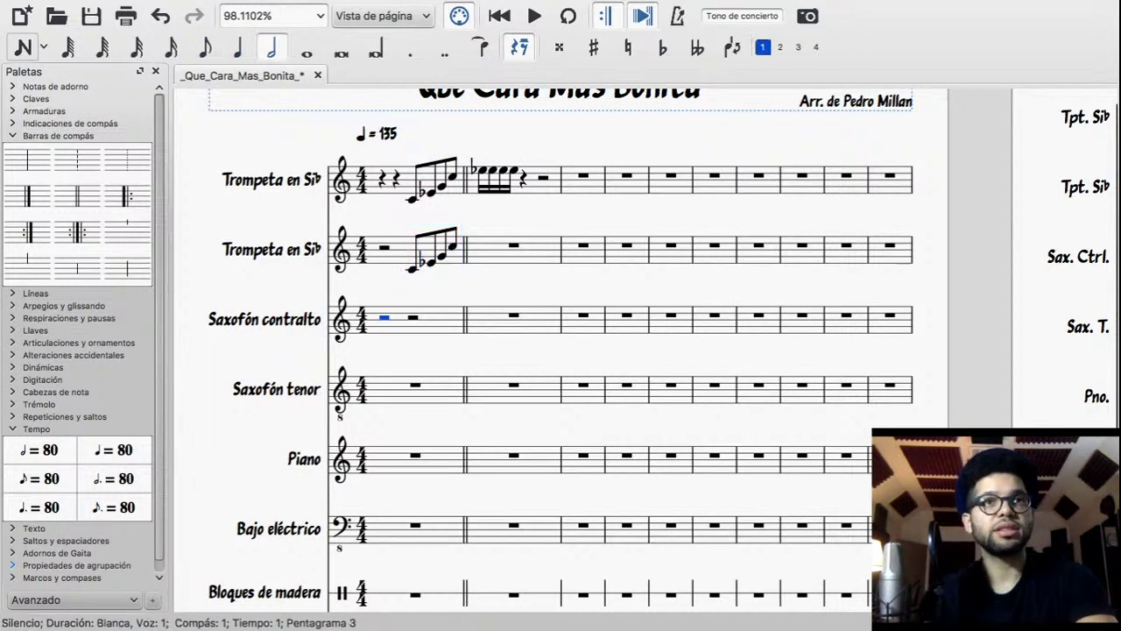
pyautogui.hotkey('shift', 'Right')
pyautogui.press('Right')
pyautogui.hotkey('ctrl', 'v')
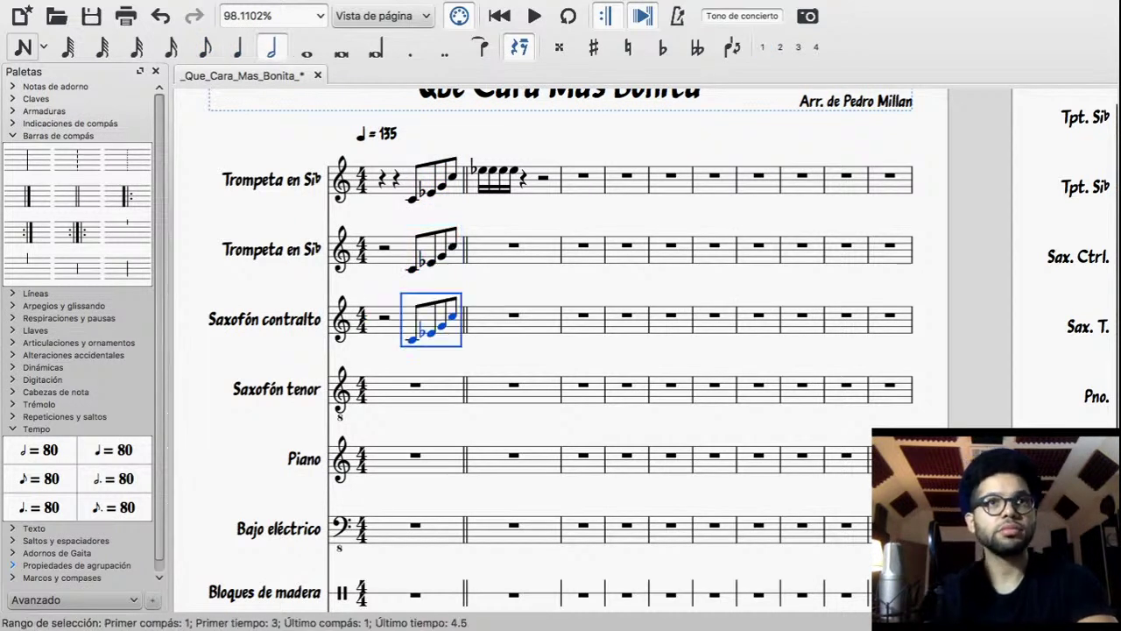
# Paste the four-eighth-note figure on beat 3 of measure 1 in the tenor saxophone, after a half rest
pyautogui.hotkey('alt', 'Down')
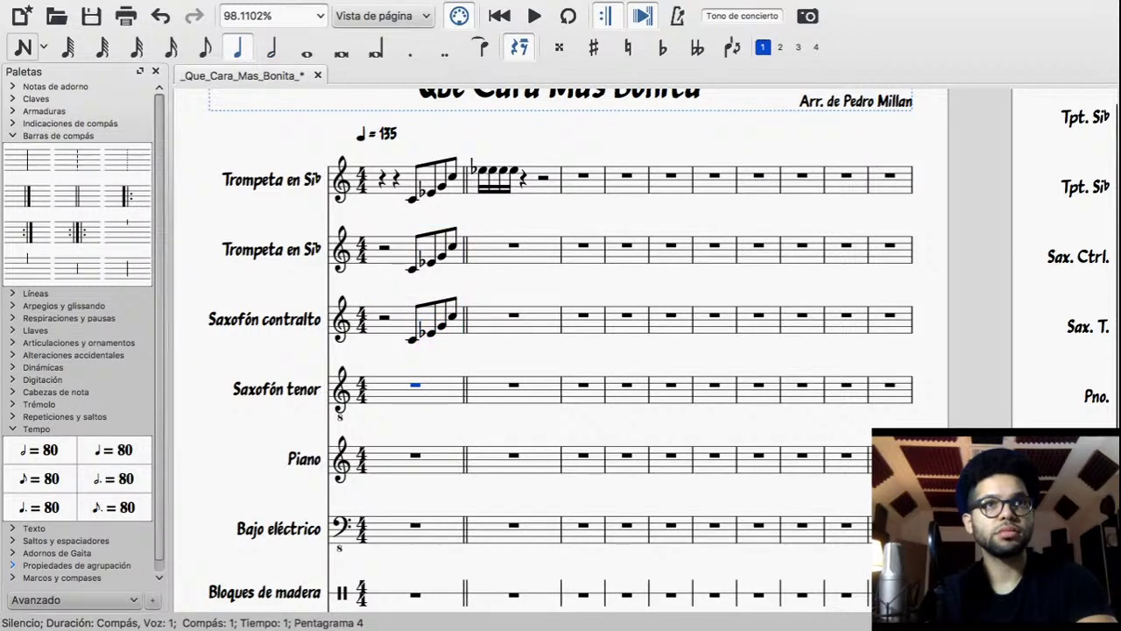
pyautogui.press('6')
pyautogui.press('Right')
pyautogui.hotkey('ctrl', 'v')
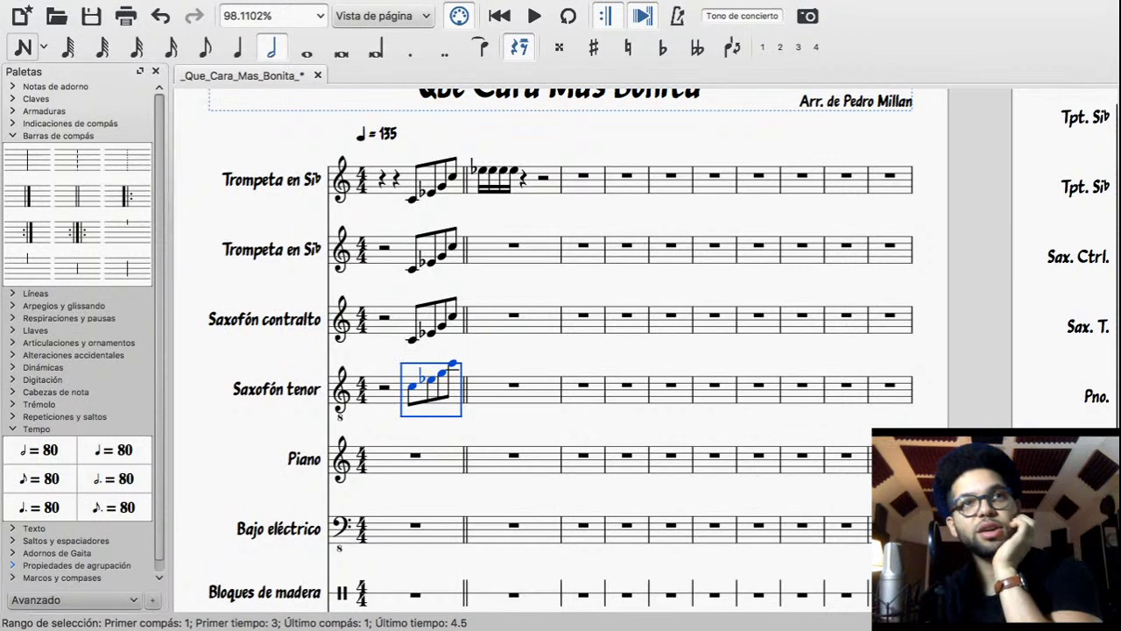
pyautogui.press('Escape')
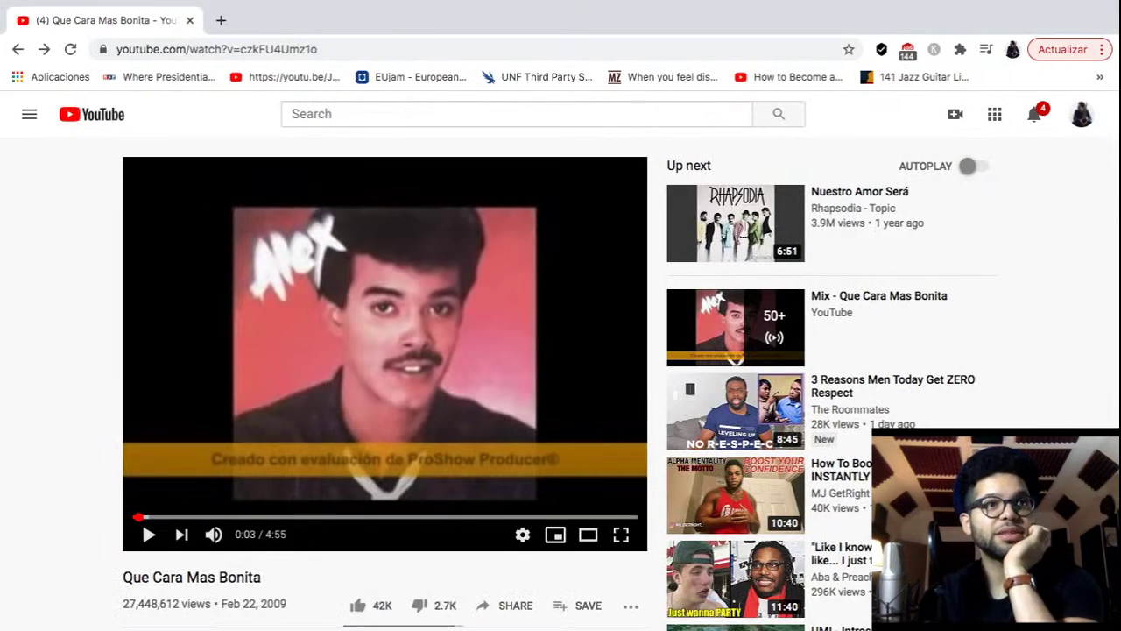
# Switch to the YouTube recording of "Que Cara Mas Bonita" and play its opening from 0:00
pyautogui.click(134, 517)
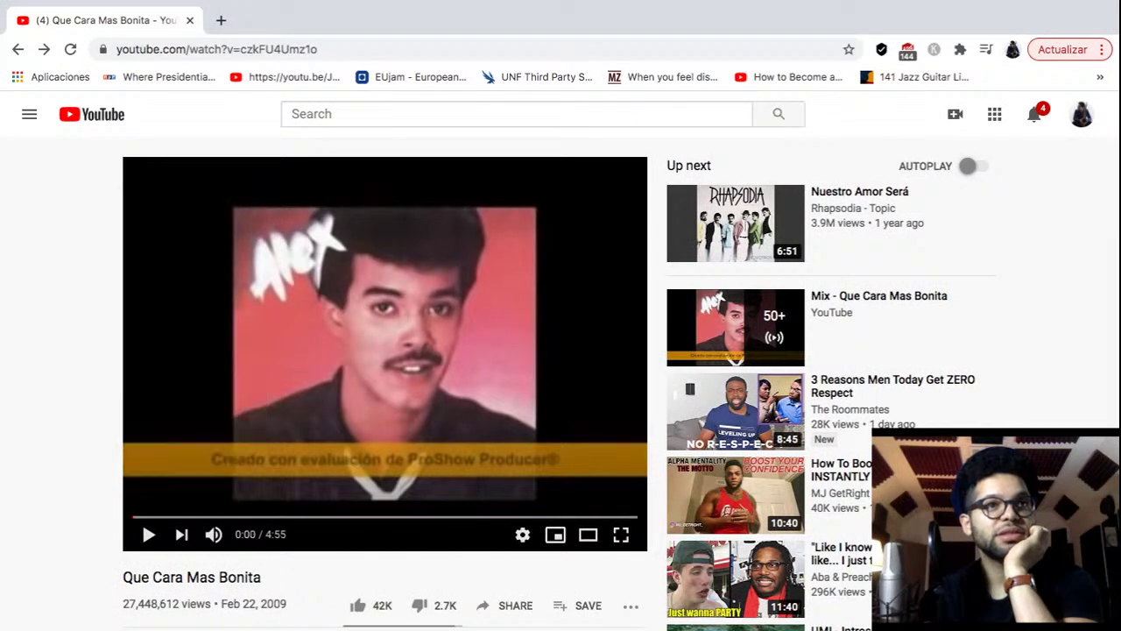
pyautogui.press('space')
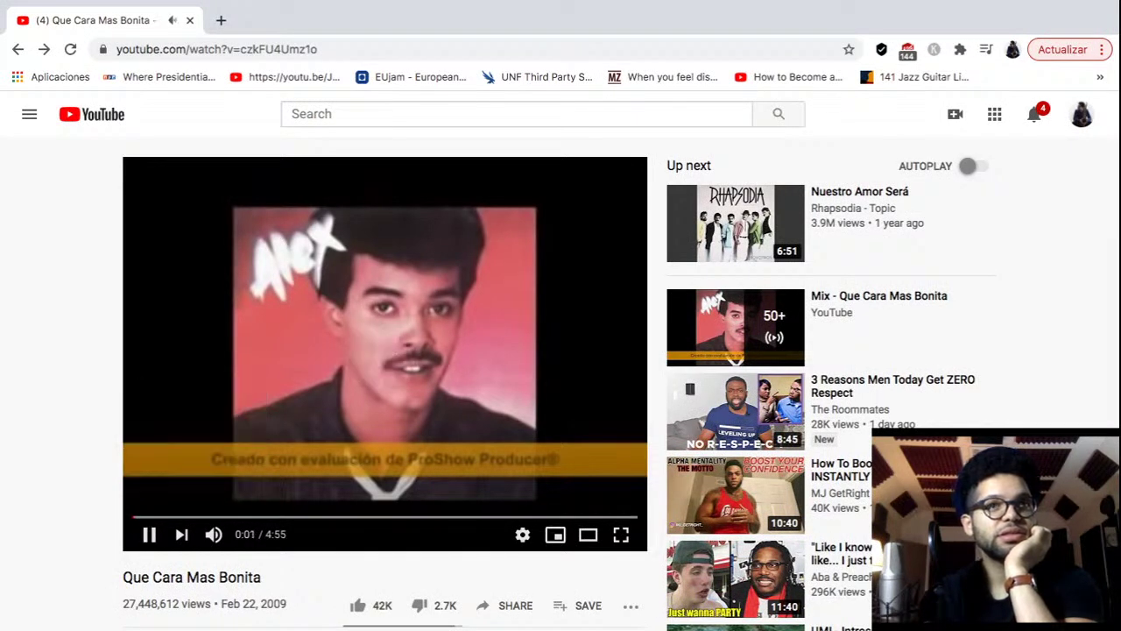
pyautogui.press('space')
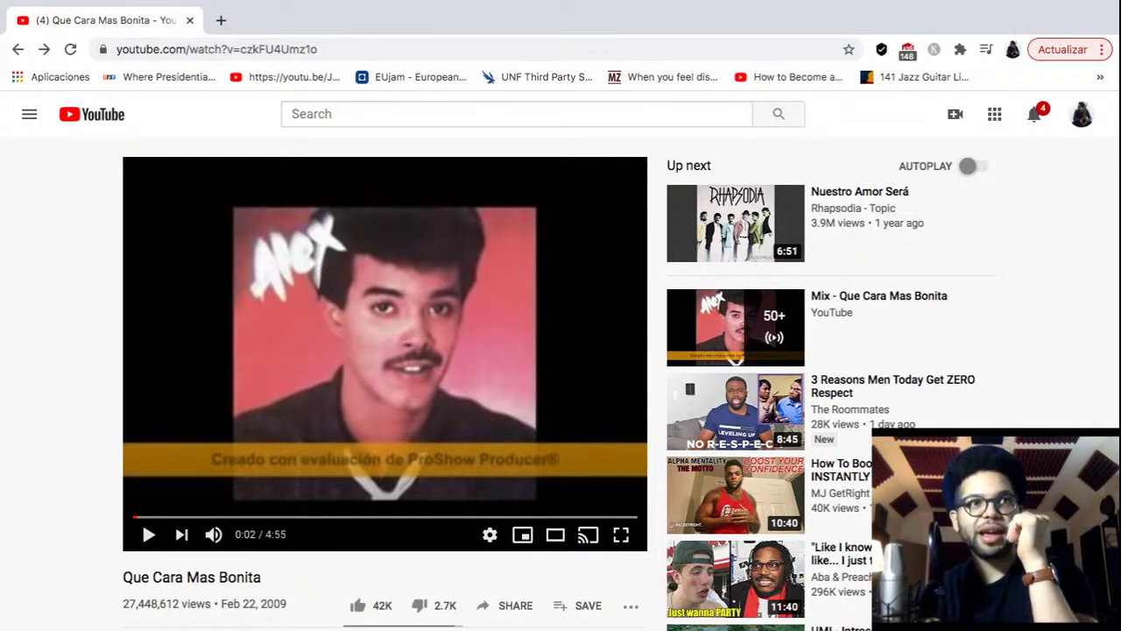
# Return to the MuseScore score and raise the first trumpet's whole phrase in measures 1 and 2 by one semitone
pyautogui.hotkey('ctrl', 'Right')
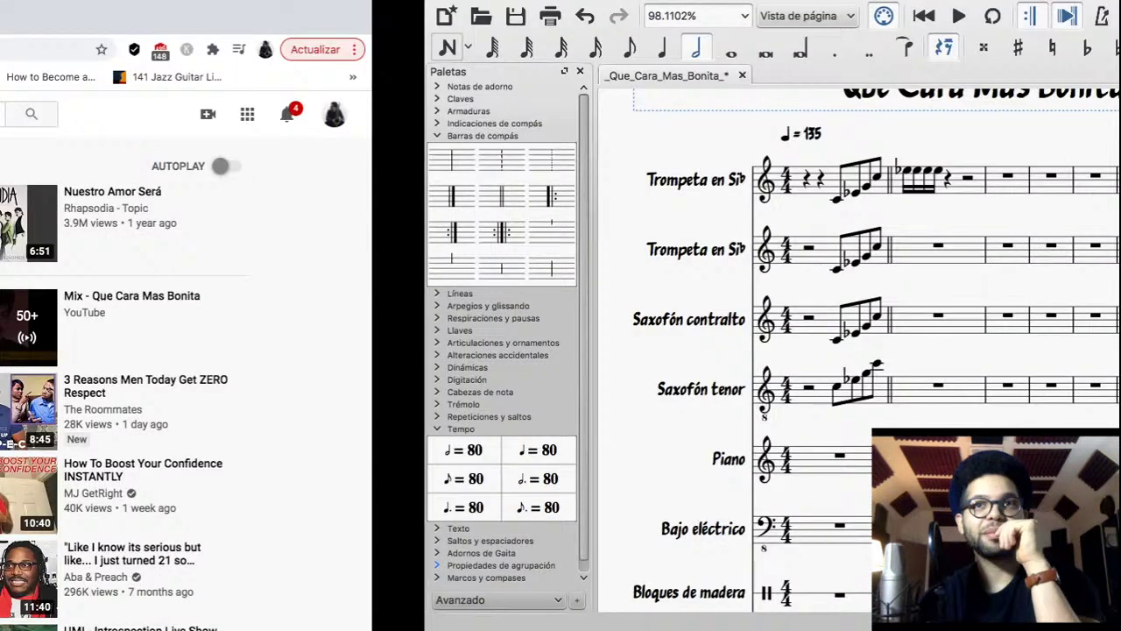
pyautogui.click(412, 199)
pyautogui.hotkey('shift', 'Right')
pyautogui.hotkey('shift', 'Right')
pyautogui.hotkey('shift', 'Right')
pyautogui.hotkey('shift', 'Right')
pyautogui.hotkey('shift', 'Right')
pyautogui.hotkey('shift', 'Right')
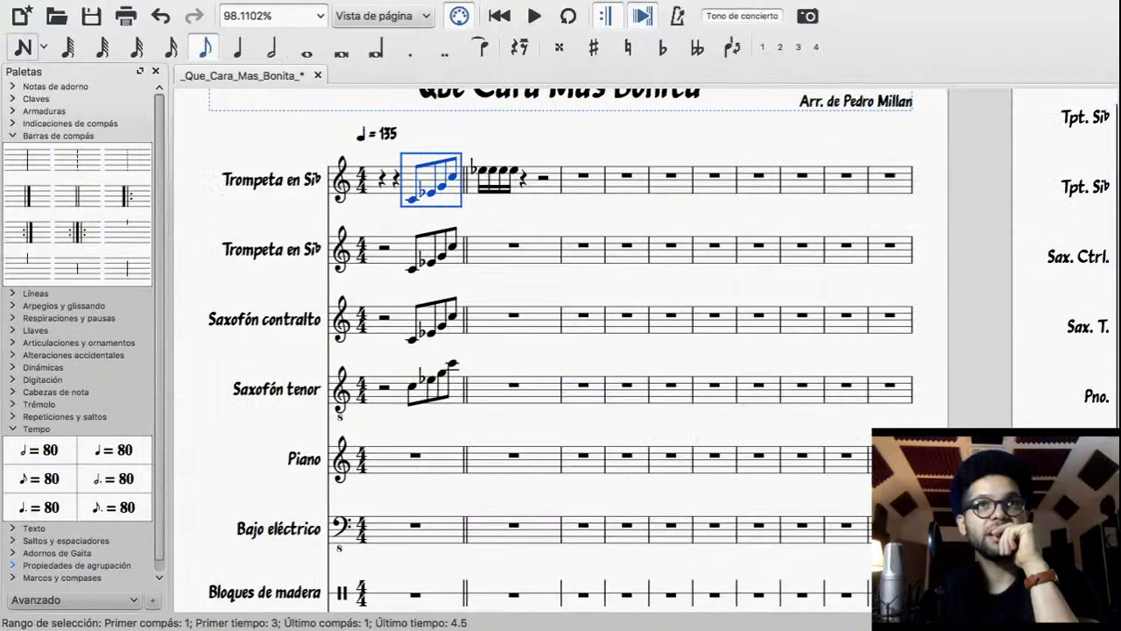
pyautogui.hotkey('shift', 'Right')
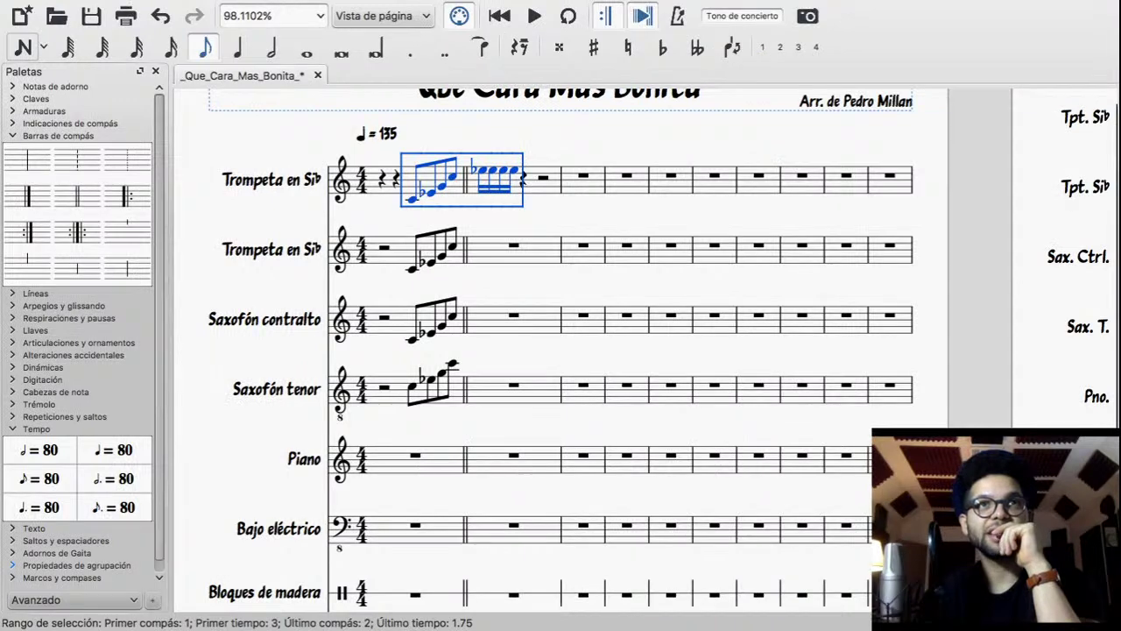
pyautogui.press('Up')
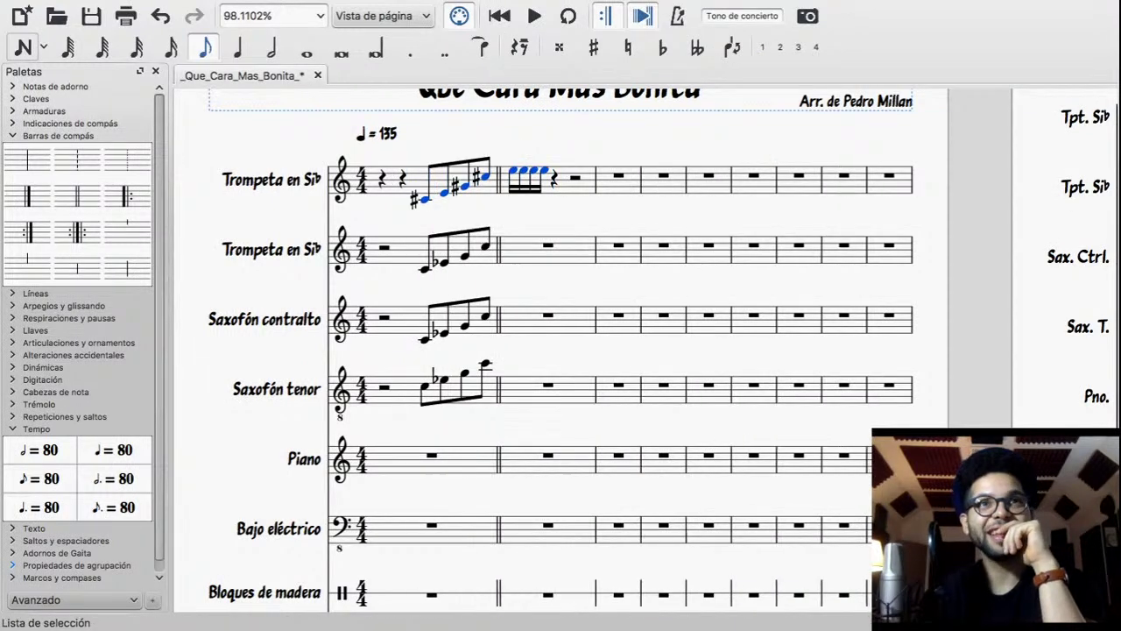
# Raise the measure 1 eighth-note figures in the second trumpet, alto saxophone and tenor saxophone by one semitone
pyautogui.click(425, 269)
pyautogui.hotkey('shift', 'Right')
pyautogui.hotkey('shift', 'Right')
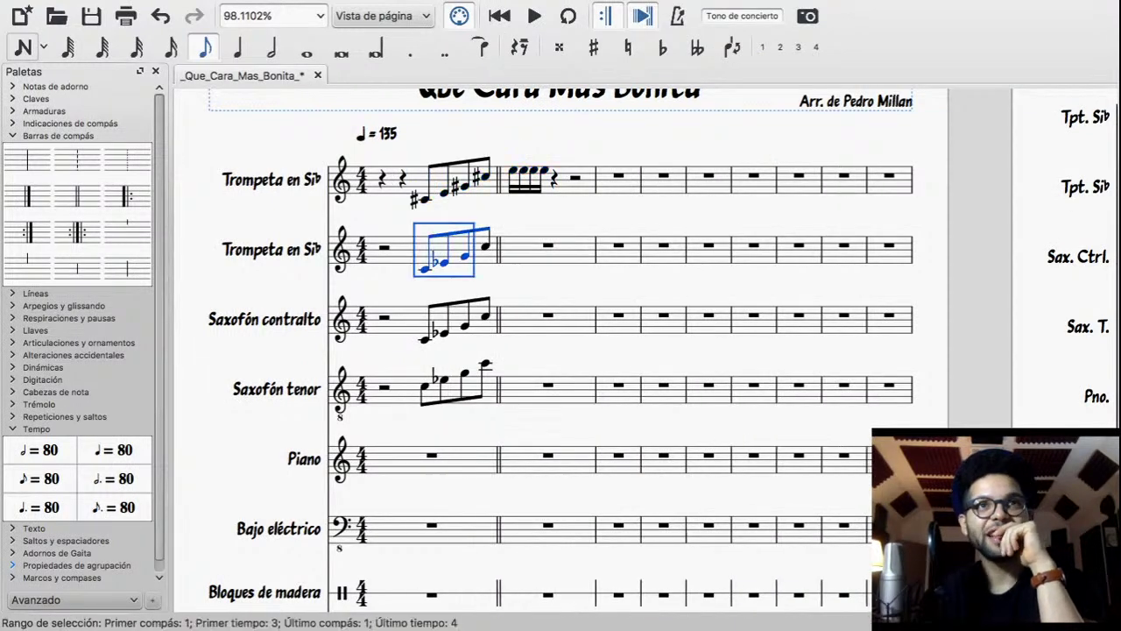
pyautogui.hotkey('shift', 'Down')
pyautogui.hotkey('shift', 'Down')
pyautogui.press('Up')
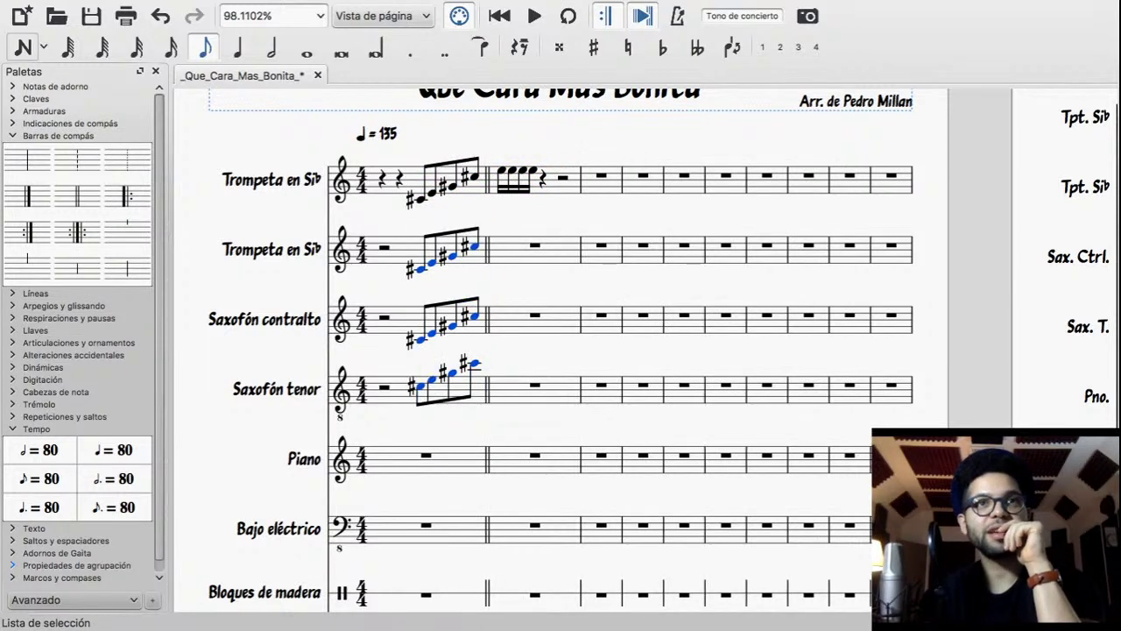
pyautogui.press('Escape')
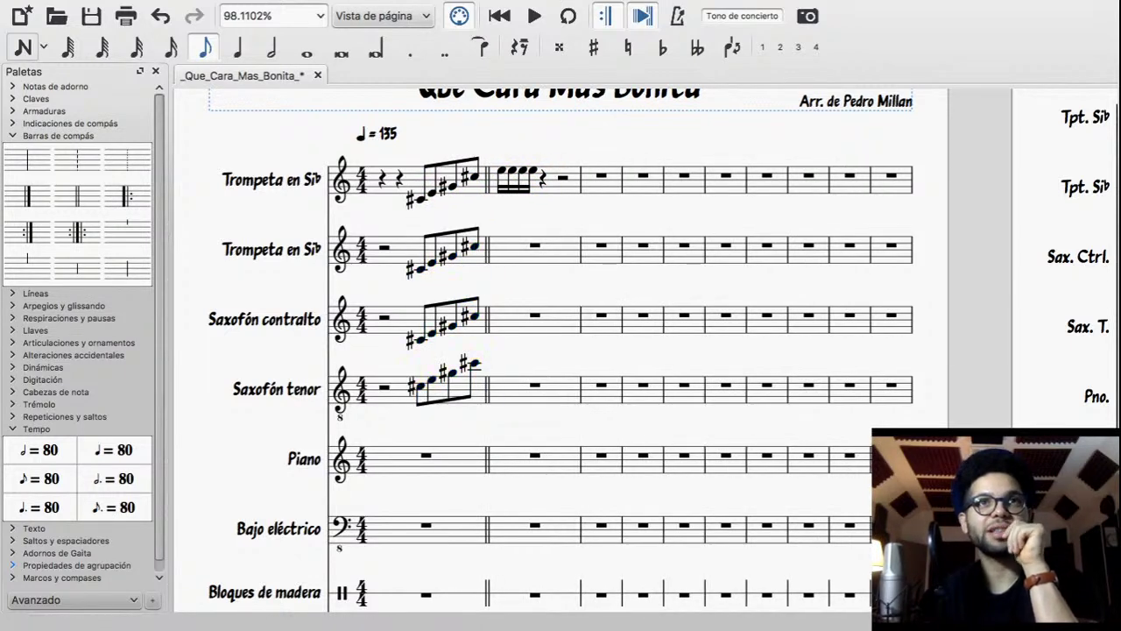
# Copy the first trumpet's four sixteenth notes on beat 1 of measure 2 into the second trumpet, alto saxophone and tenor saxophone
pyautogui.click(502, 170)
pyautogui.hotkey('shift', 'Right')
pyautogui.hotkey('shift', 'Right')
pyautogui.hotkey('shift', 'Right')
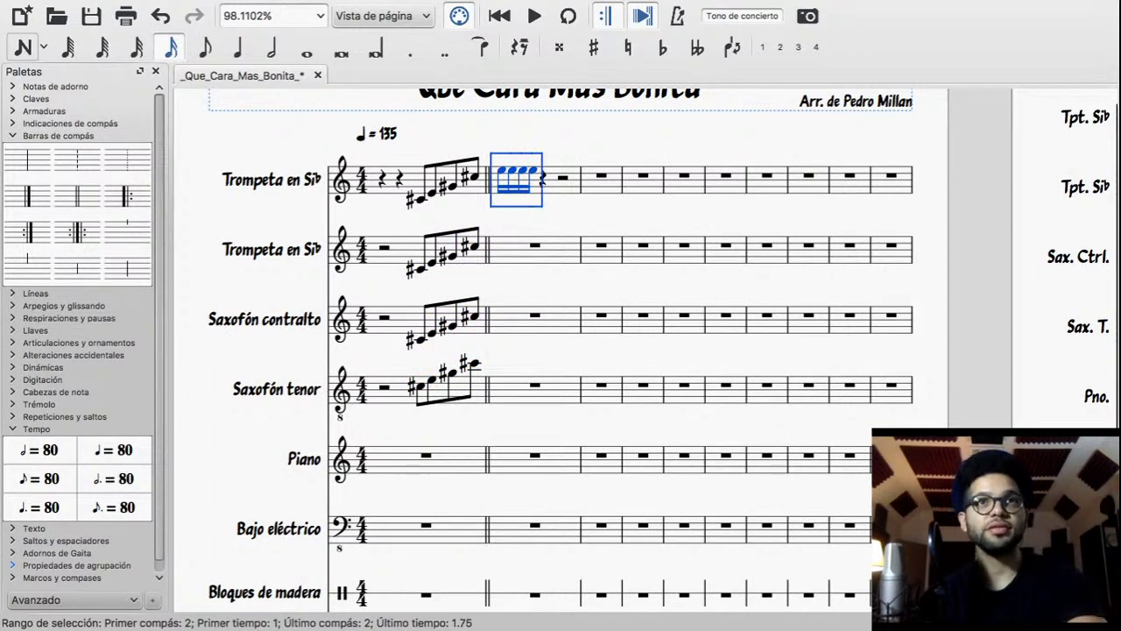
pyautogui.click(535, 247)
pyautogui.hotkey('ctrl', 'v')
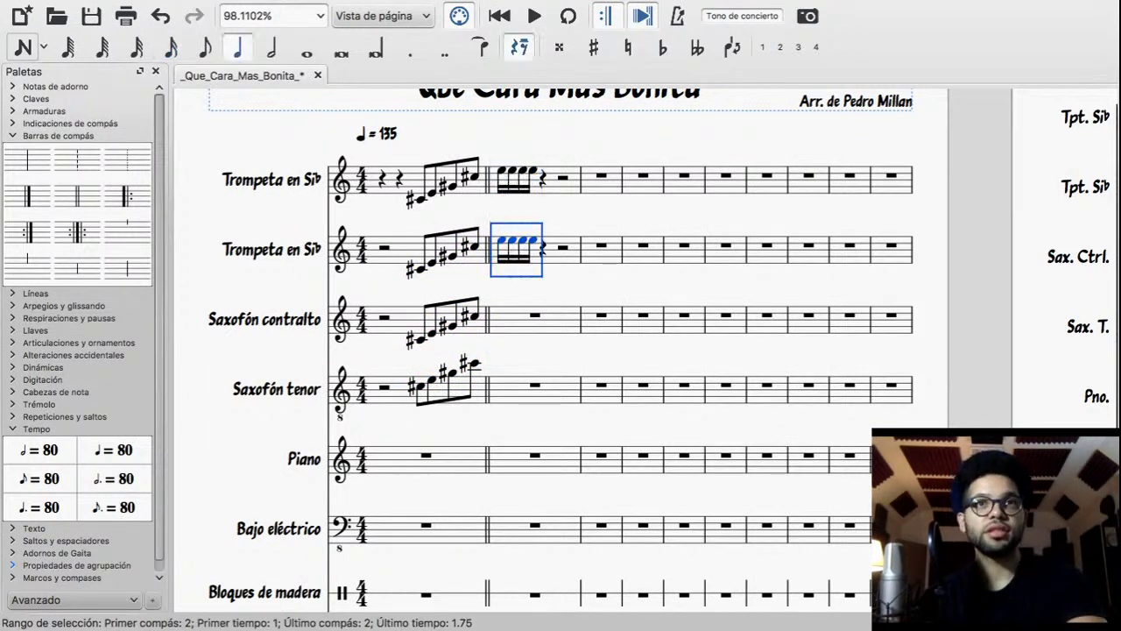
pyautogui.click(535, 315)
pyautogui.hotkey('ctrl', 'v')
pyautogui.click(535, 386)
pyautogui.hotkey('ctrl', 'v')
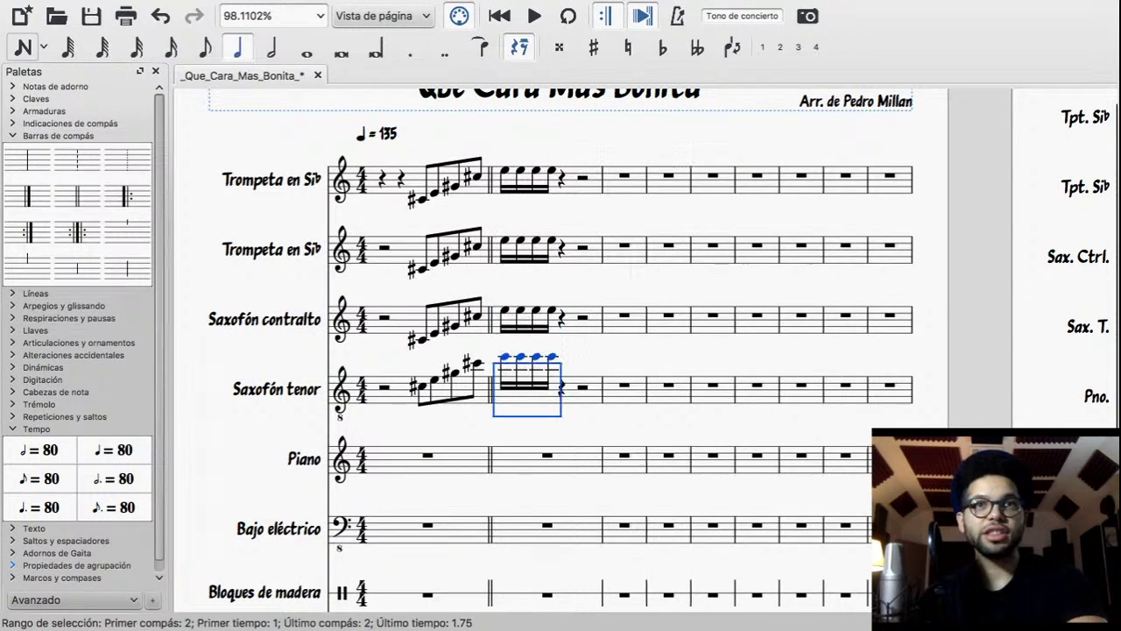
pyautogui.press('Escape')
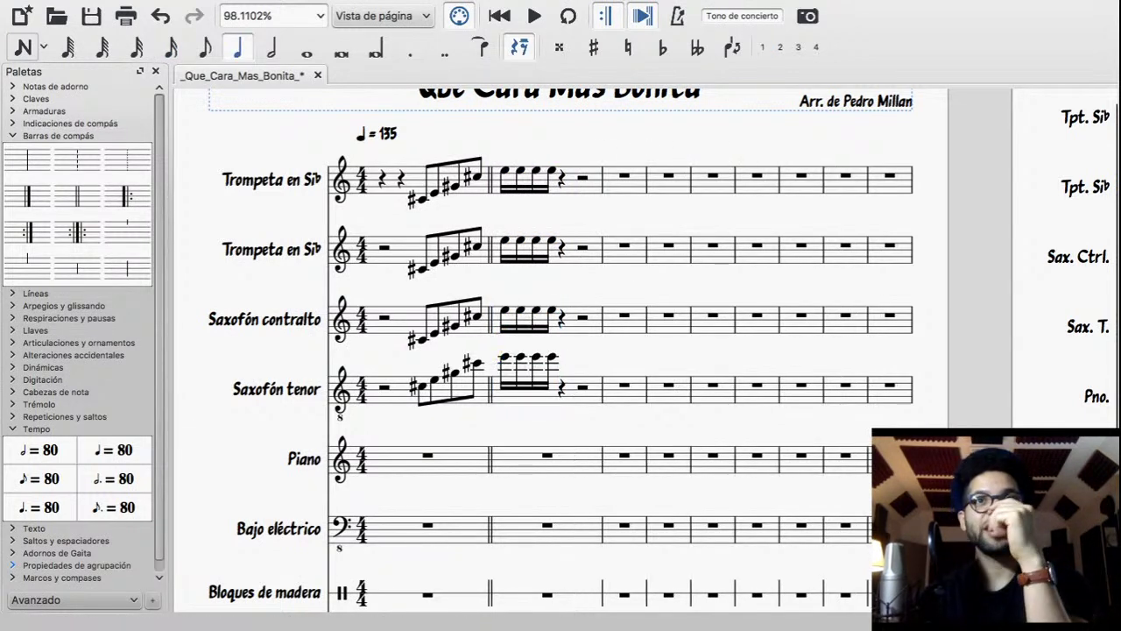
# Switch to the YouTube recording of "Que Cara Mas Bonita" and replay its opening seconds
pyautogui.hotkey('ctrl', 'Left')
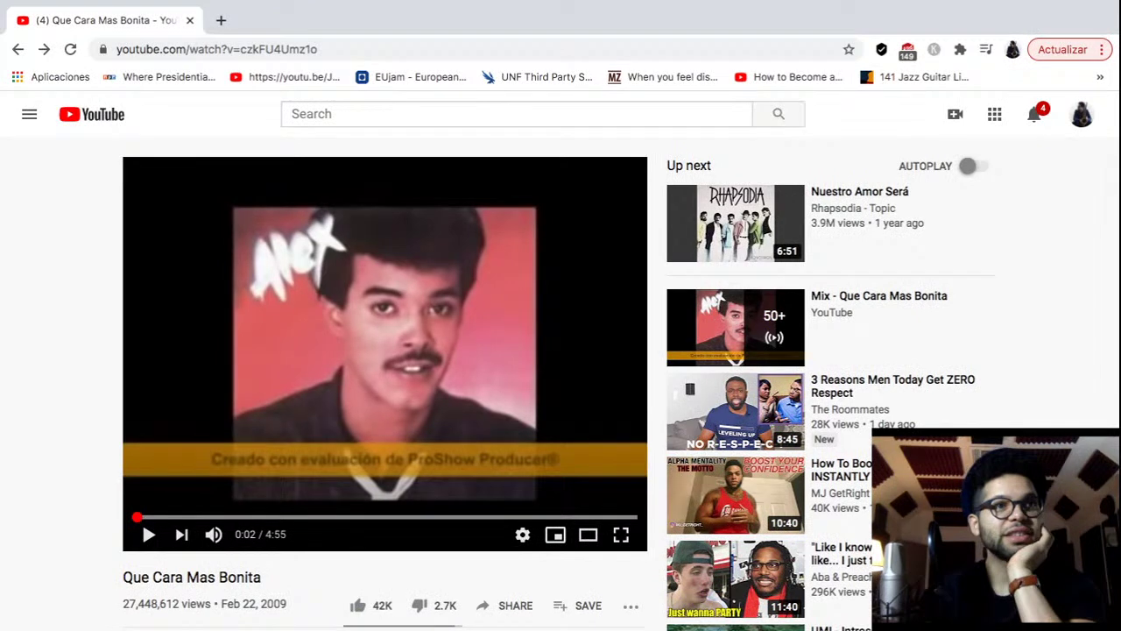
pyautogui.press('space')
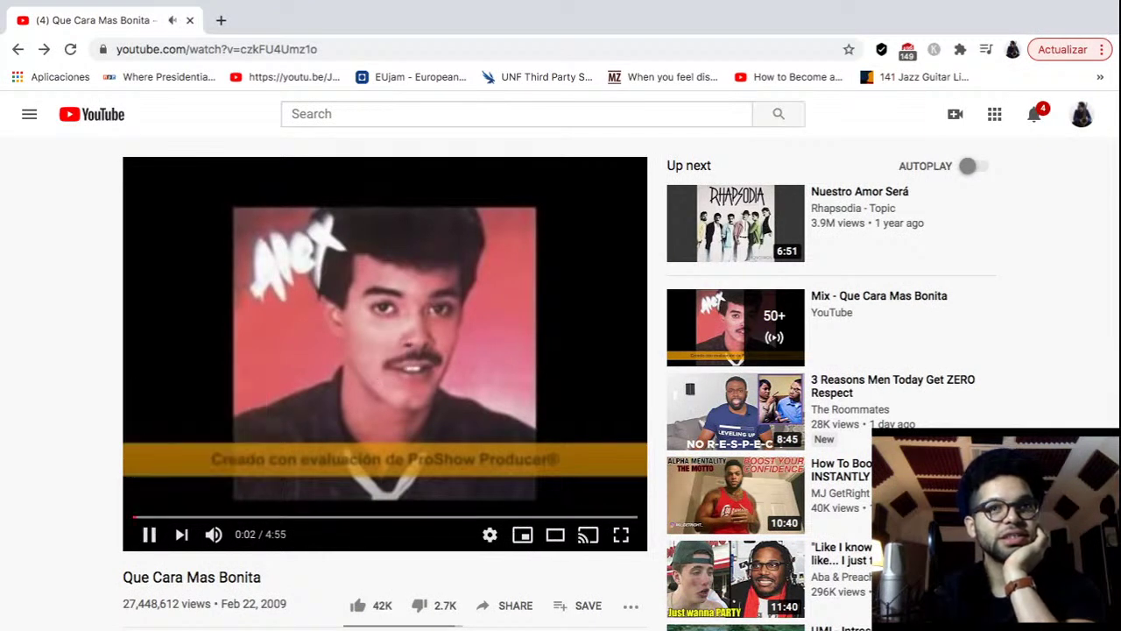
pyautogui.press('space')
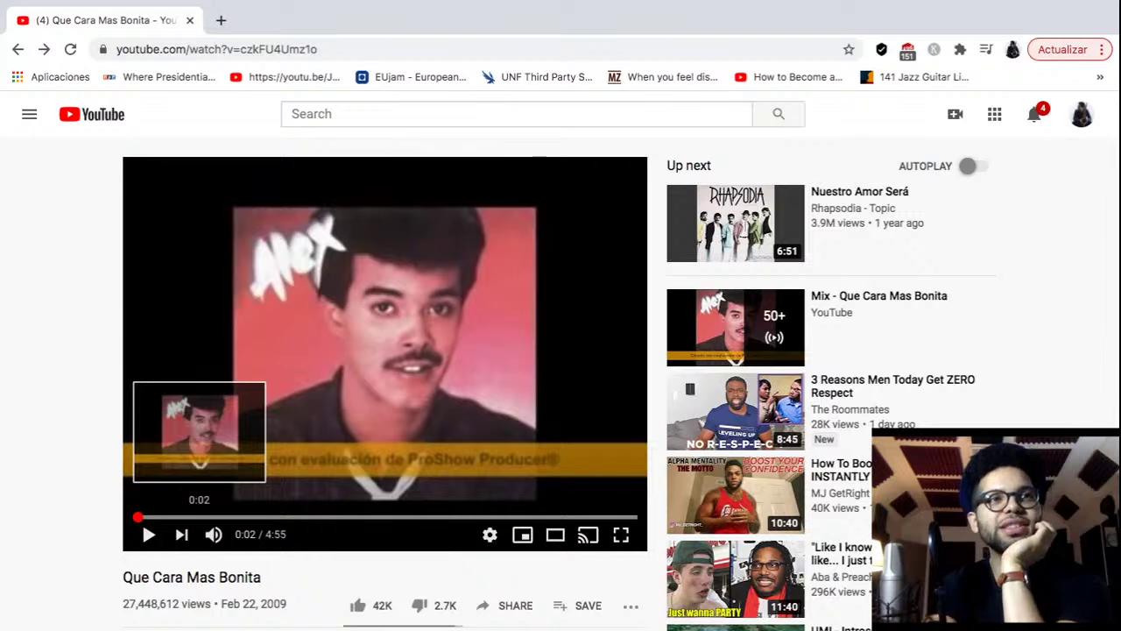
pyautogui.click(133, 516)
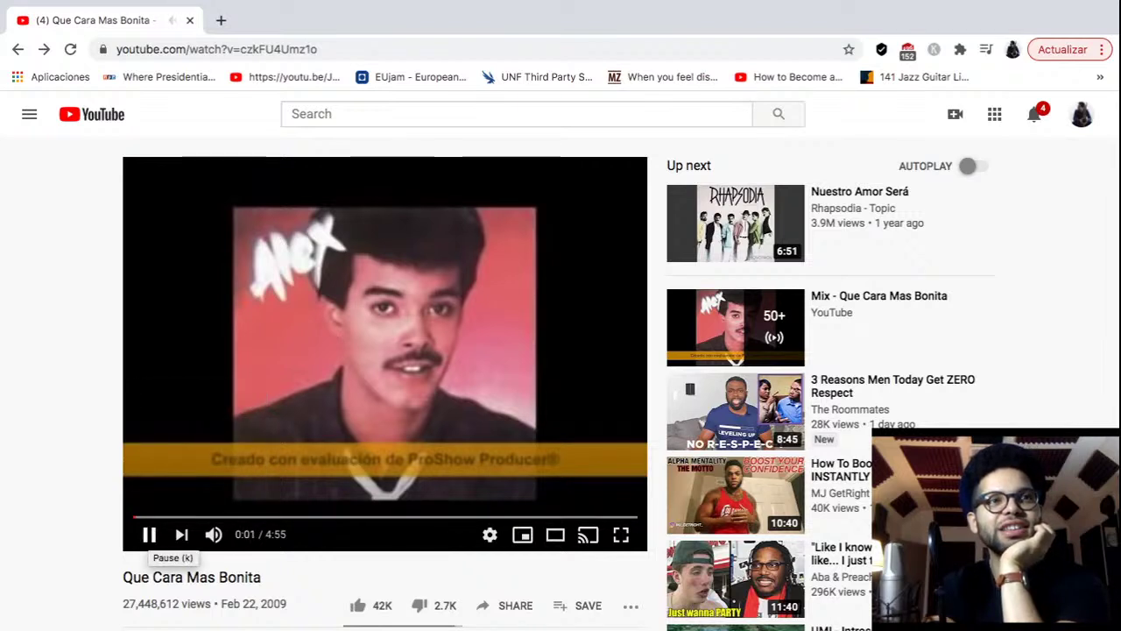
pyautogui.click(149, 534)
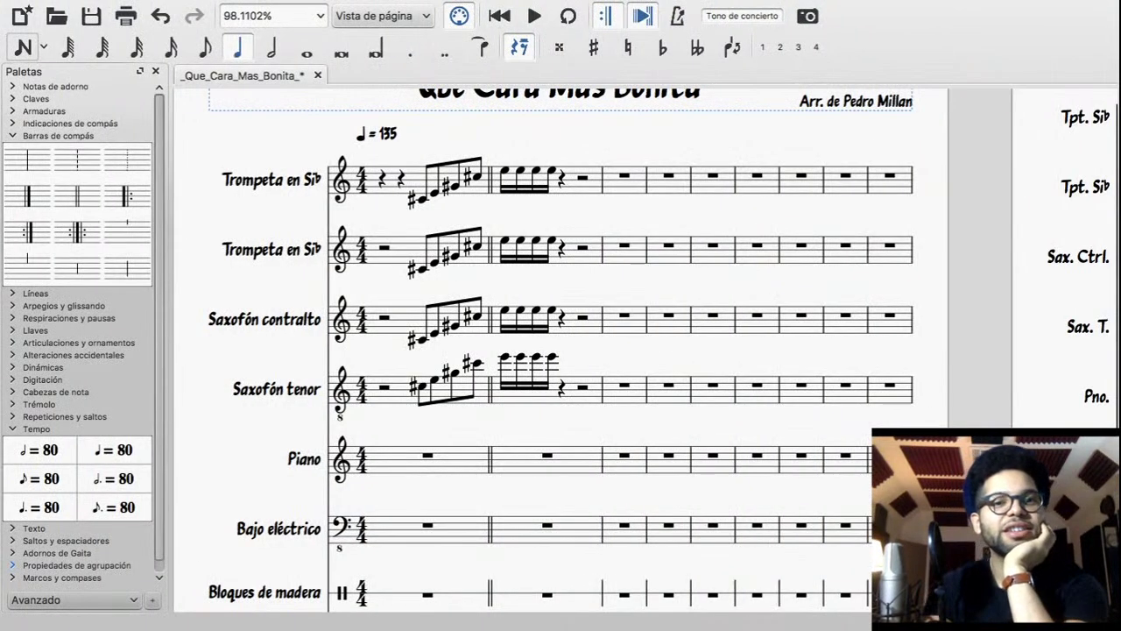
# In the MuseScore score, lower the phrase from measure 1 beat 3 through measure 2 beat 1 by one semitone in both trumpets and both saxophones
pyautogui.click(422, 200)
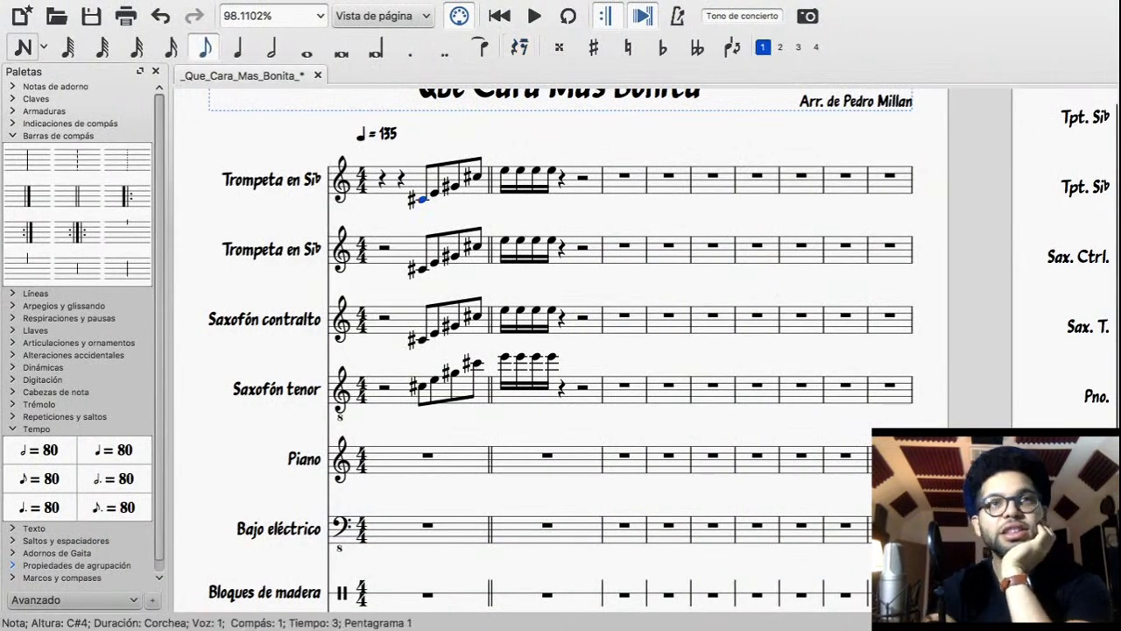
pyautogui.hotkey('shift', 'Right')
pyautogui.hotkey('shift', 'Right')
pyautogui.hotkey('shift', 'Right')
pyautogui.hotkey('shift', 'Right')
pyautogui.hotkey('shift', 'Right')
pyautogui.hotkey('shift', 'Right')
pyautogui.hotkey('shift', 'Right')
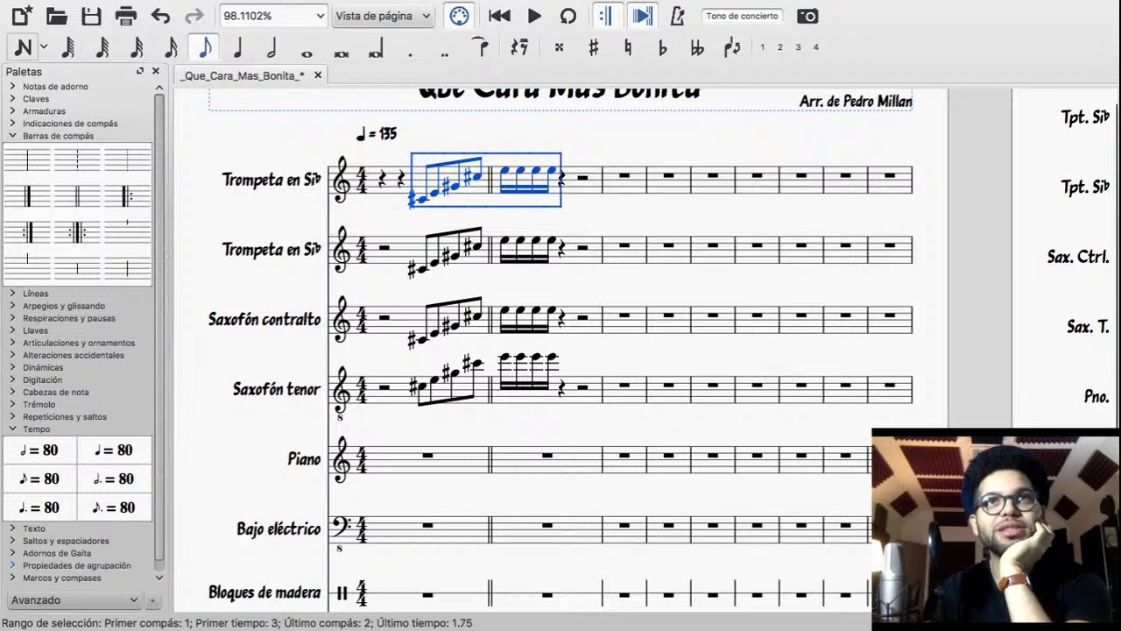
pyautogui.hotkey('shift', 'Down')
pyautogui.hotkey('shift', 'Down')
pyautogui.hotkey('shift', 'Down')
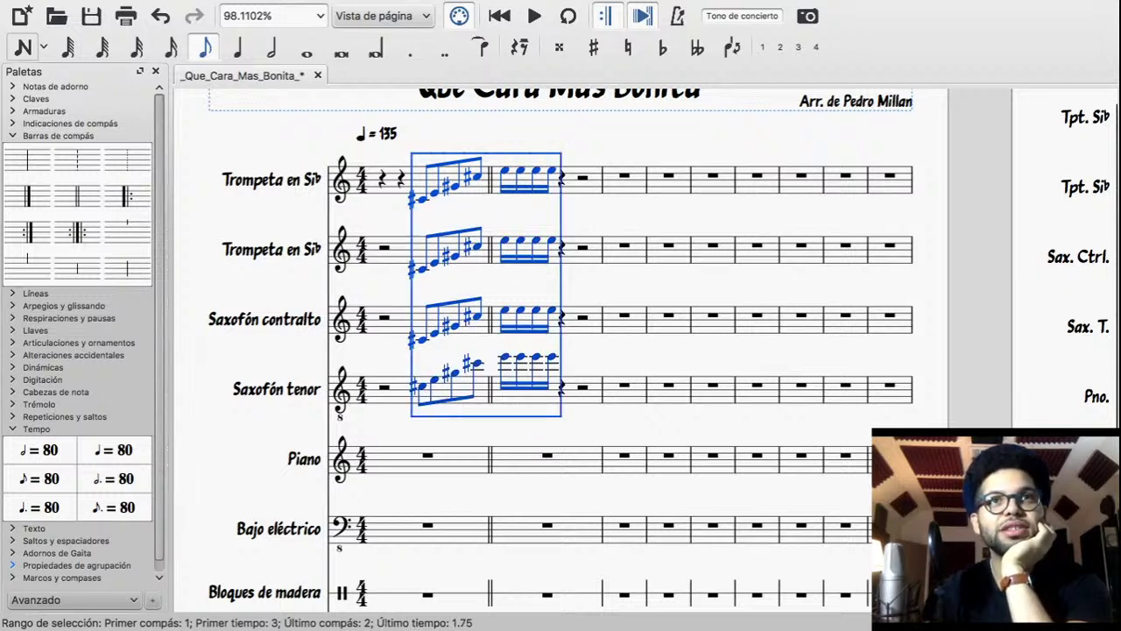
pyautogui.press('j')
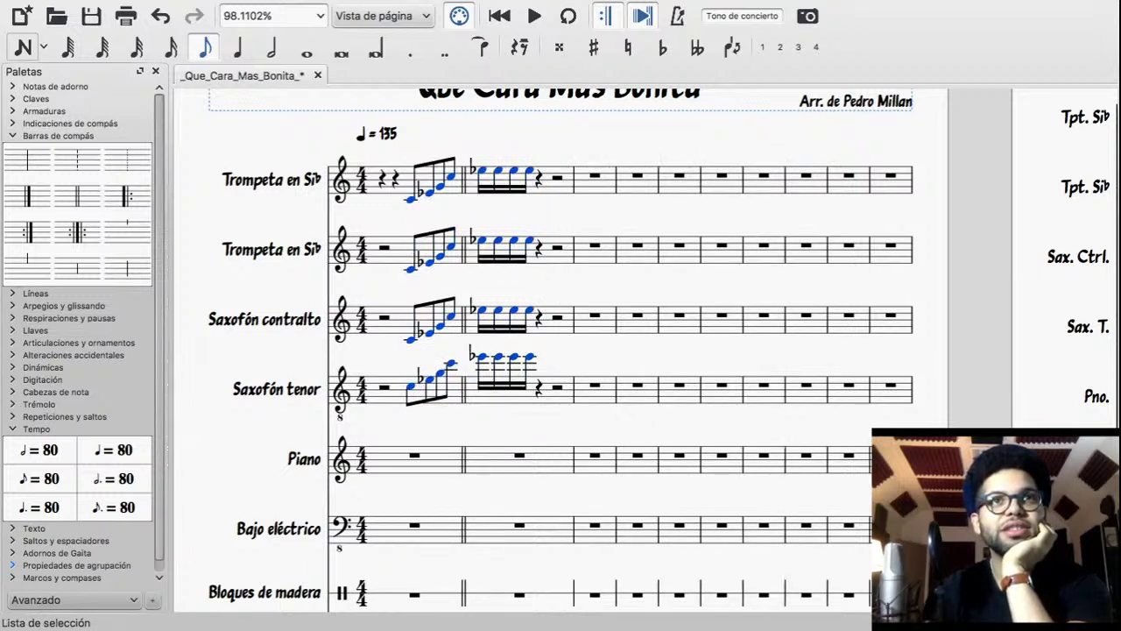
# Play back the score from the second trumpet's first eighth note on beat 3 of measure 1
pyautogui.click(410, 270)
pyautogui.press('space')
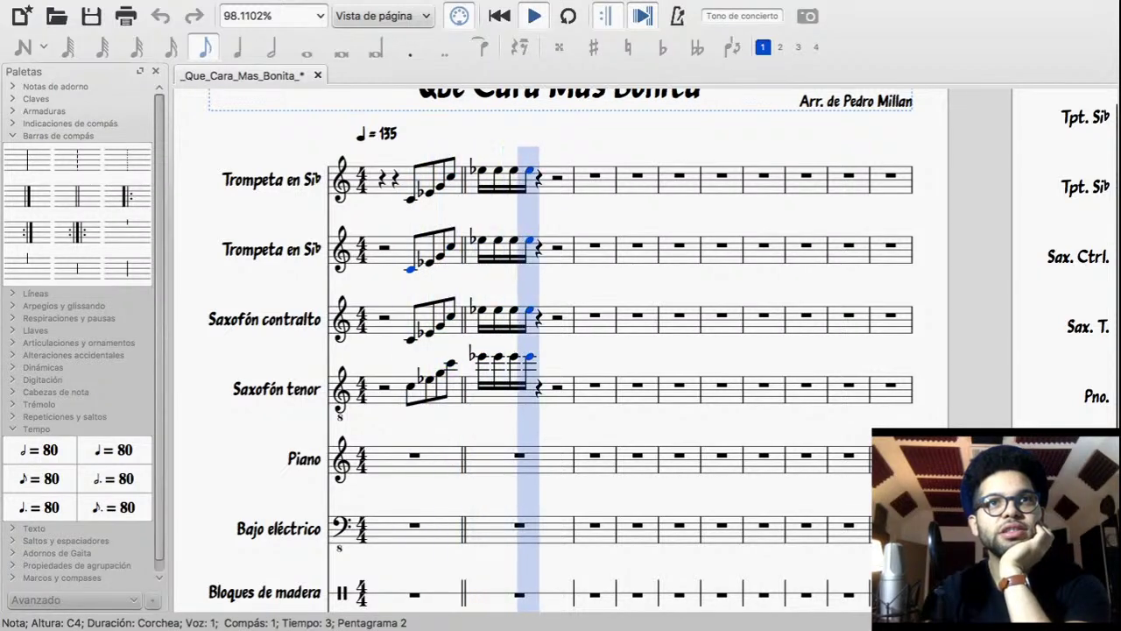
pyautogui.press('space')
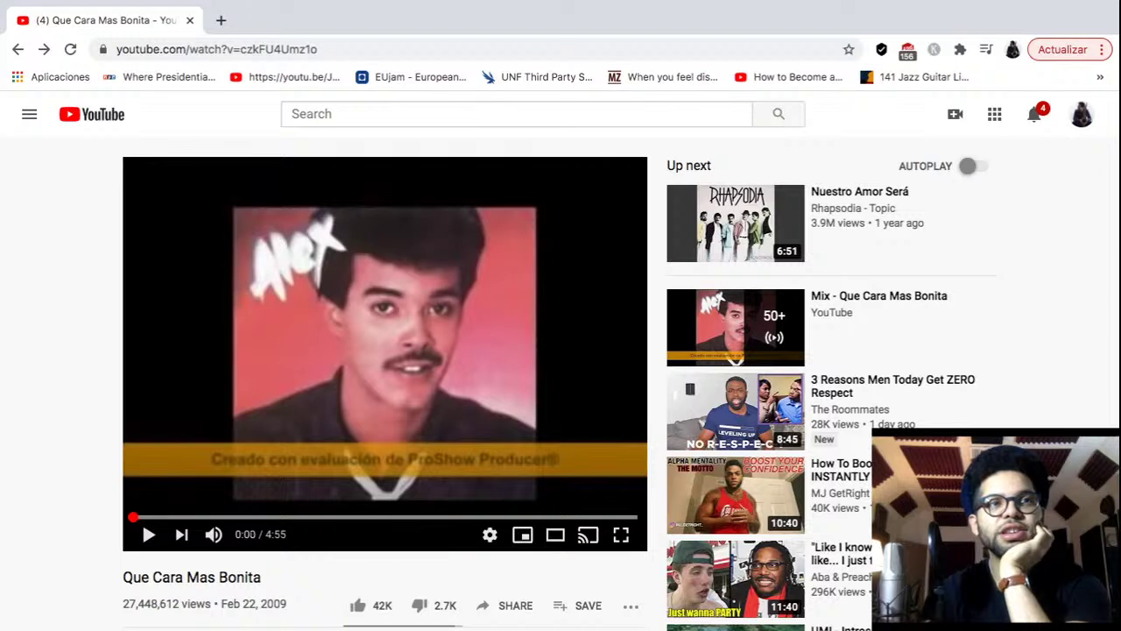
# Play the YouTube recording's opening from 0:00 to 0:04 for comparison and return to the score
pyautogui.click(149, 535)
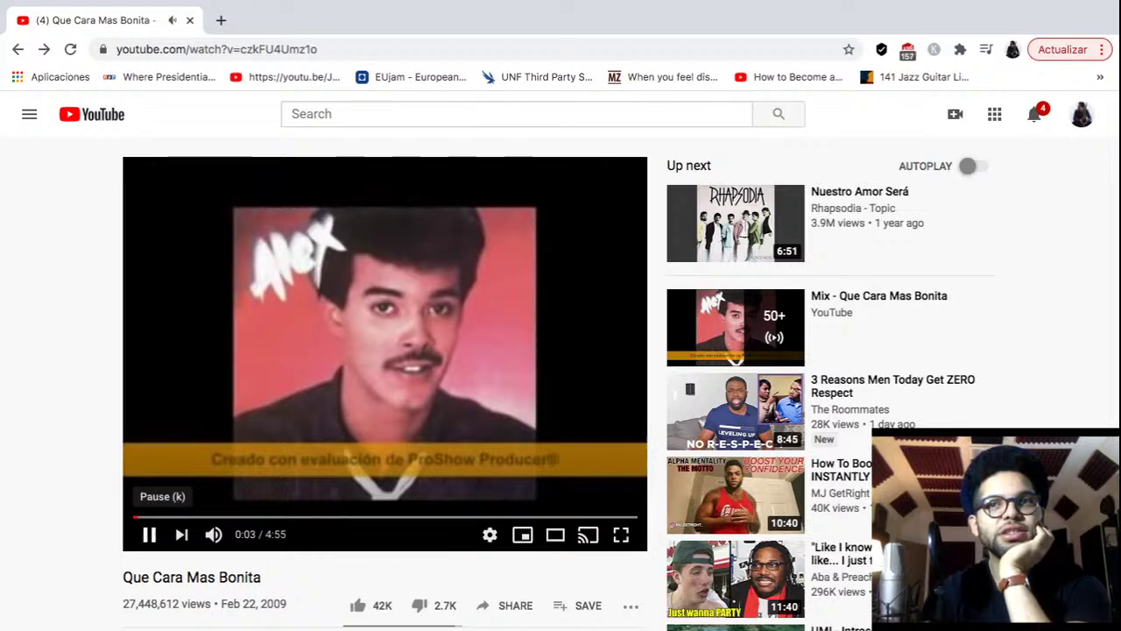
pyautogui.press('space')
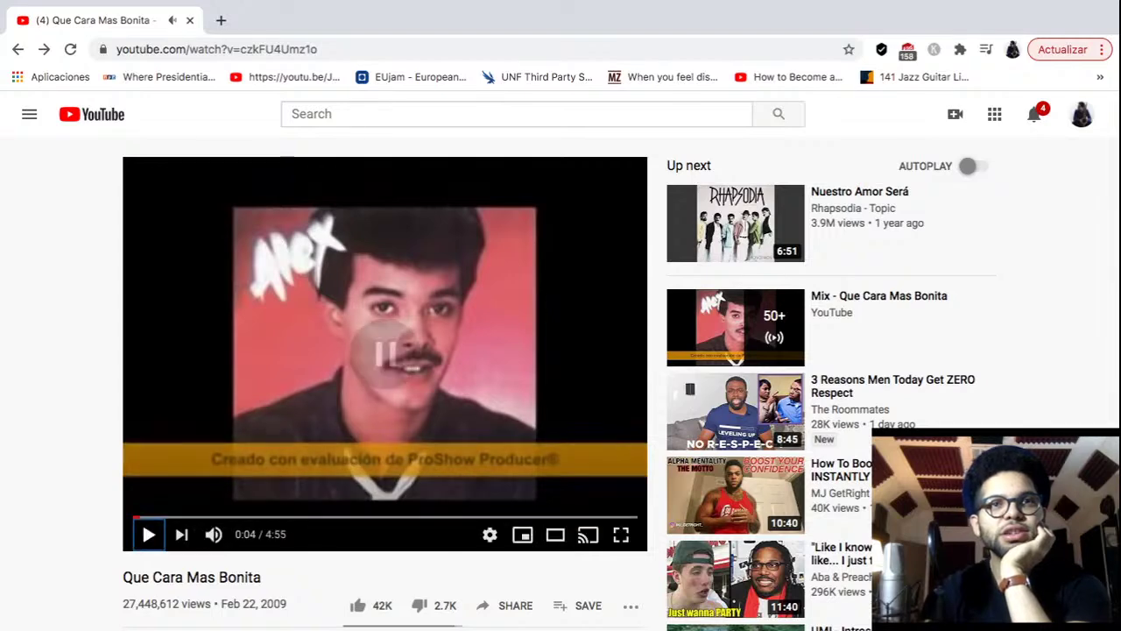
pyautogui.hotkey('ctrl', 'Right')
pyautogui.hotkey('ctrl', 'Left')
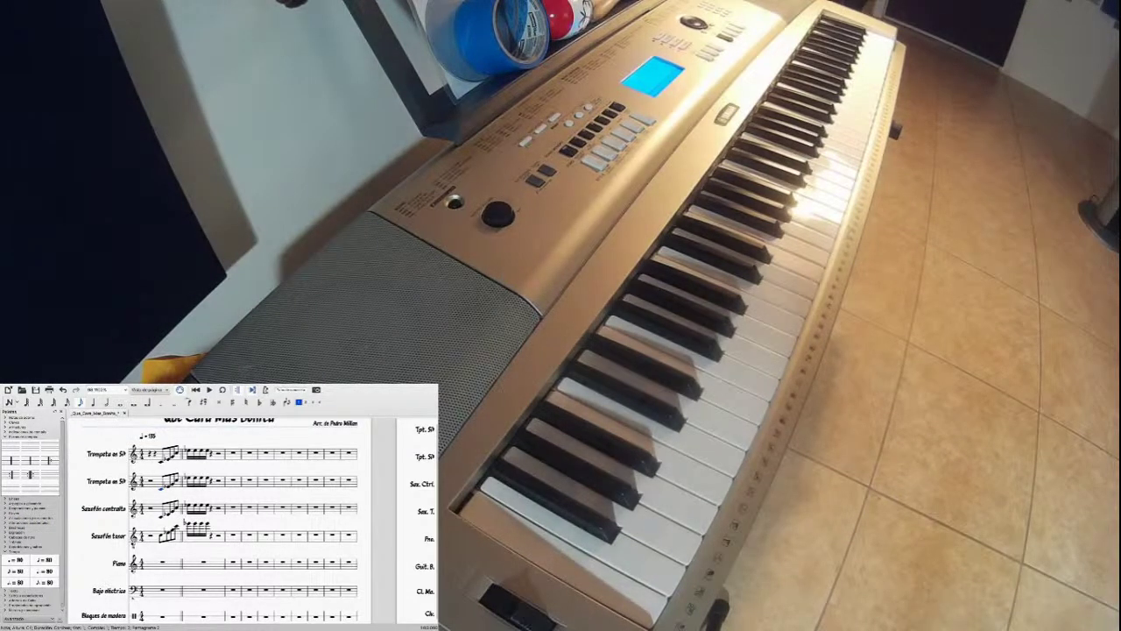
# Switch back to the YouTube recording and play short passages from its paused position
pyautogui.hotkey('ctrl', 'Right')
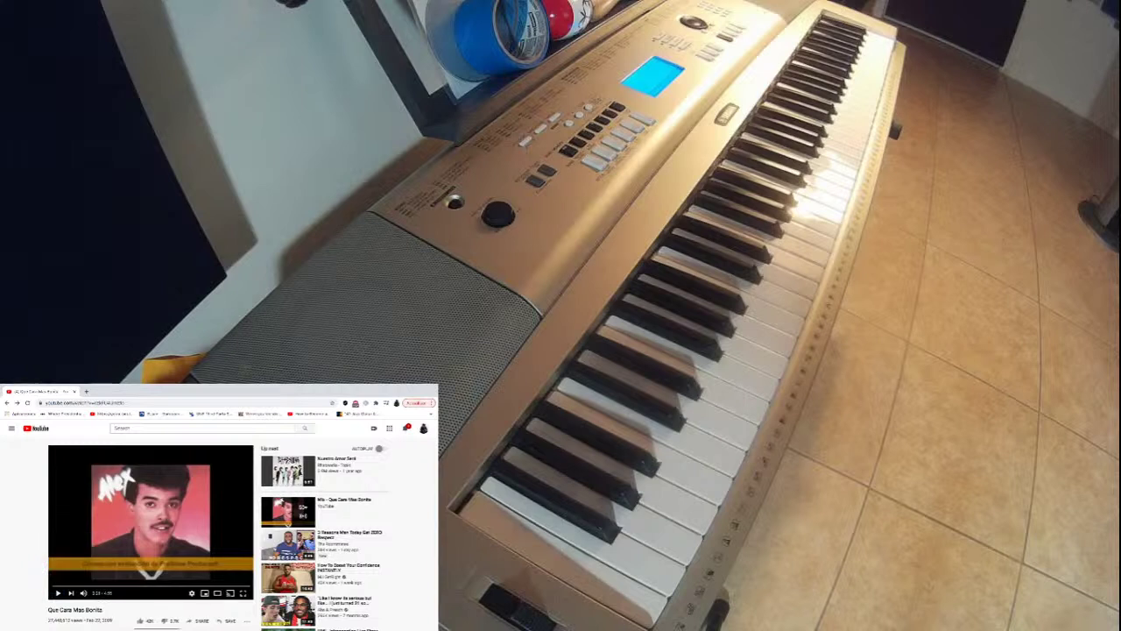
pyautogui.press('space')
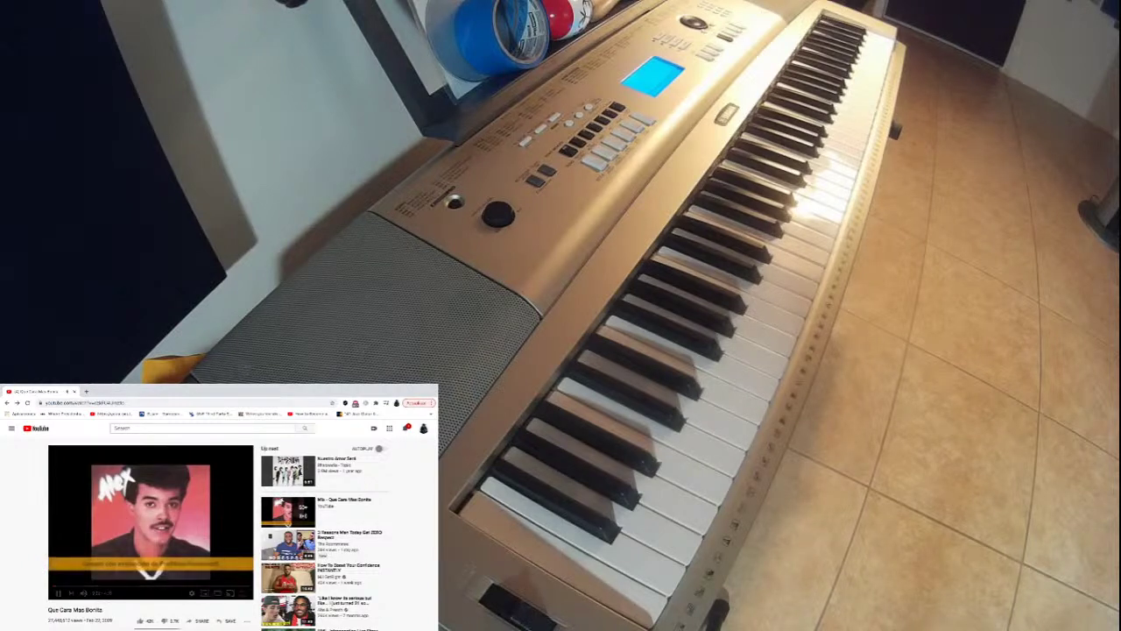
pyautogui.press('space')
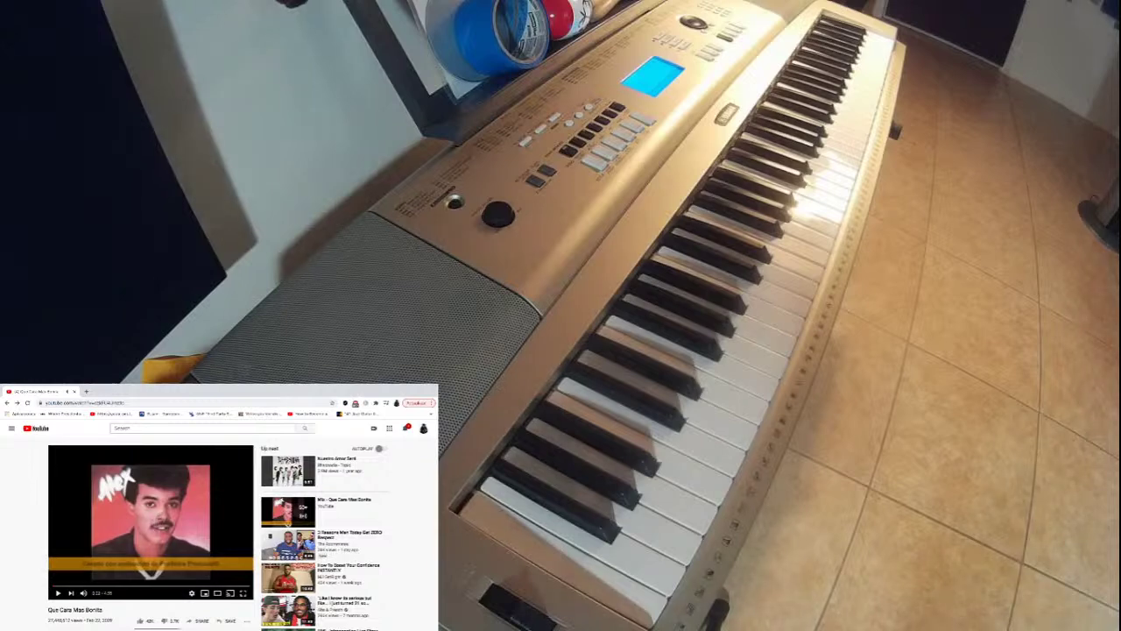
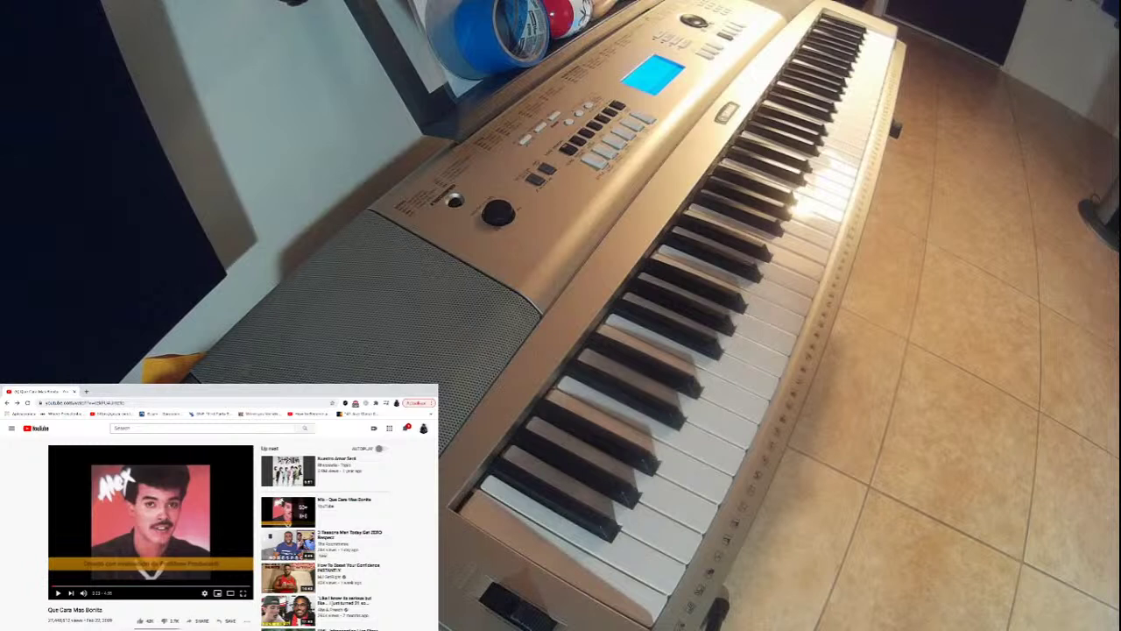
pyautogui.press('space')
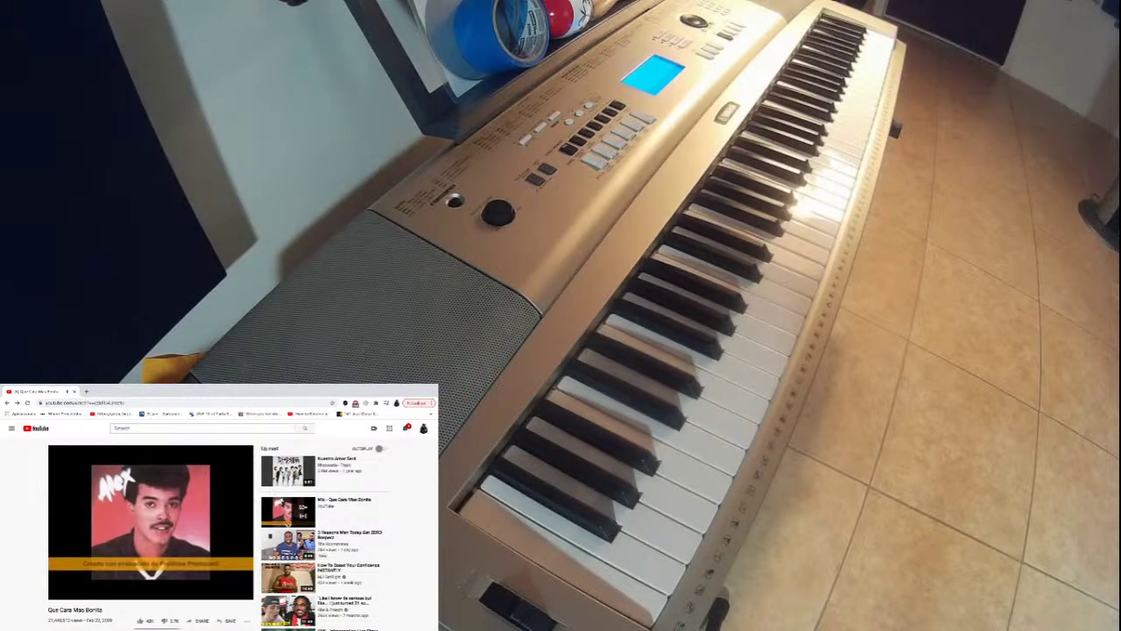
pyautogui.press('space')
# Return to MuseScore and enter a quarter note on beat 1 of measure 2 in the Bloques de madera staff, using the Claves graves sound
pyautogui.press('super+Tab')
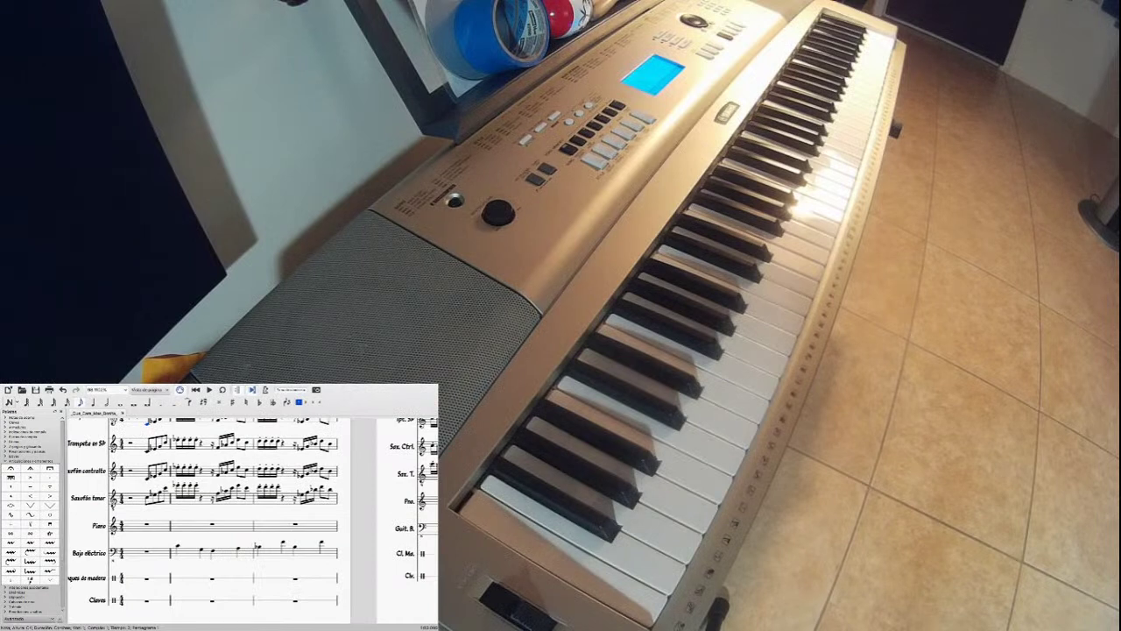
pyautogui.click(195, 578)
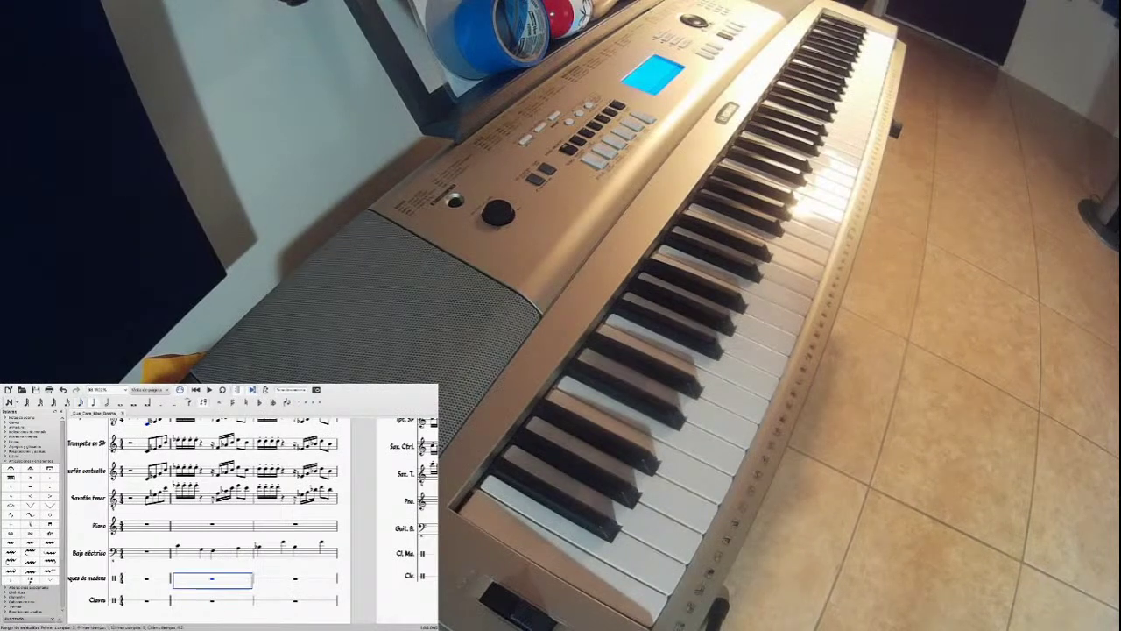
pyautogui.click(212, 577)
pyautogui.press('6')
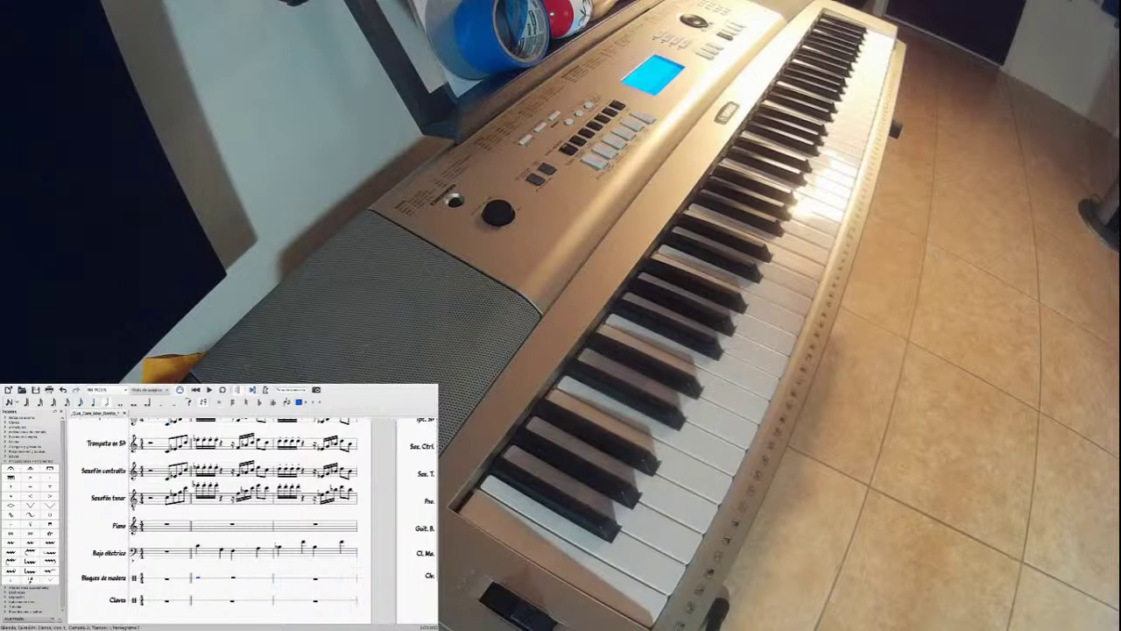
pyautogui.press('n')
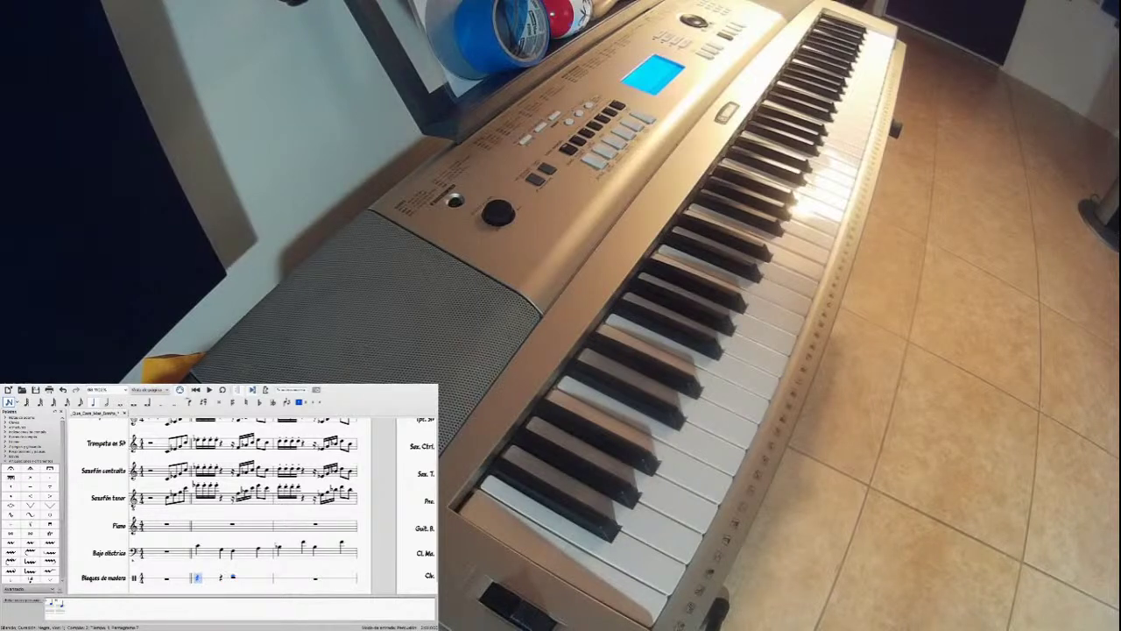
pyautogui.press('0')
pyautogui.click(59, 608)
pyautogui.click(198, 578)
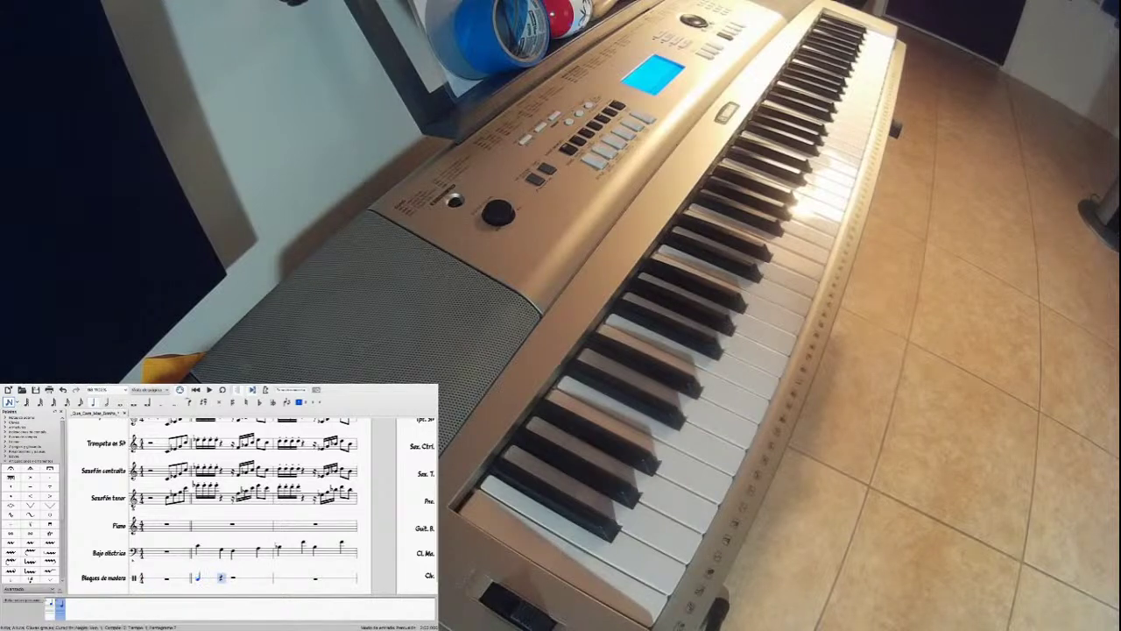
pyautogui.press('Escape')
pyautogui.moveTo(239, 605); pyautogui.dragTo(244, 574)
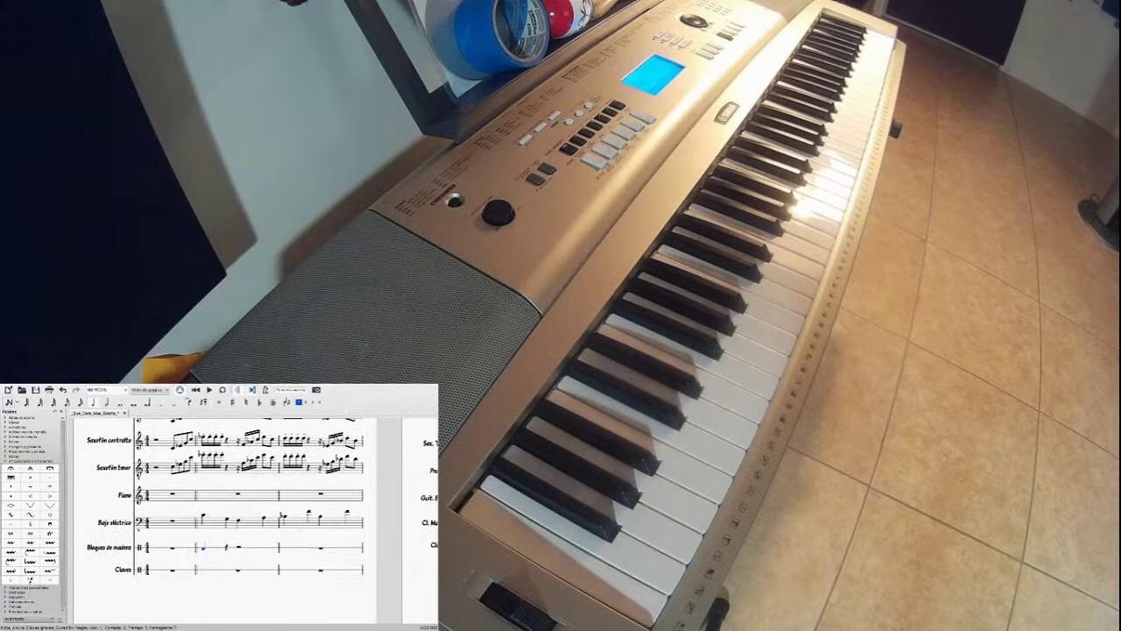
# Add the Bombo from the common unpitched percussion instruments to the score as a new staff
pyautogui.moveTo(131, 386)
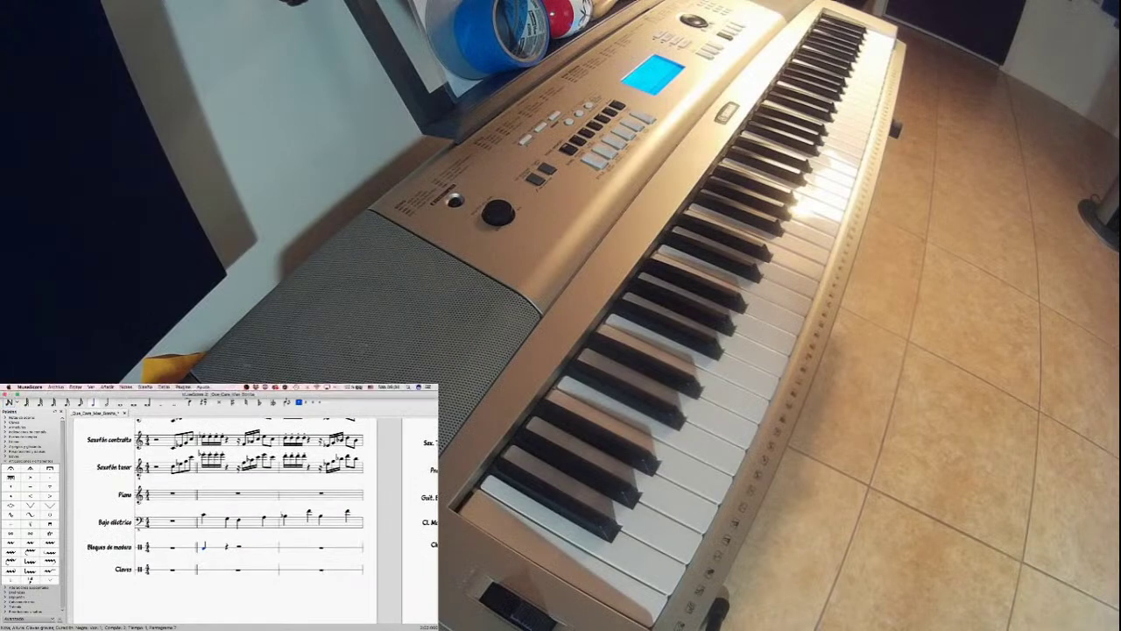
pyautogui.click(75, 387)
pyautogui.click(95, 461)
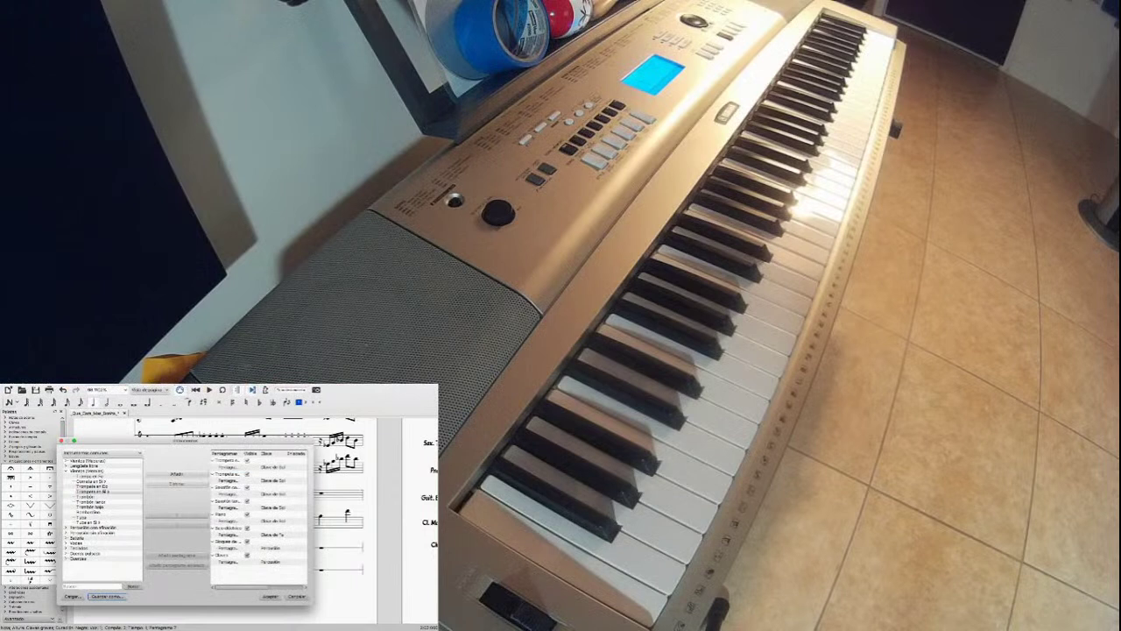
pyautogui.press('Tab')
pyautogui.press('Tab')
pyautogui.press('Tab')
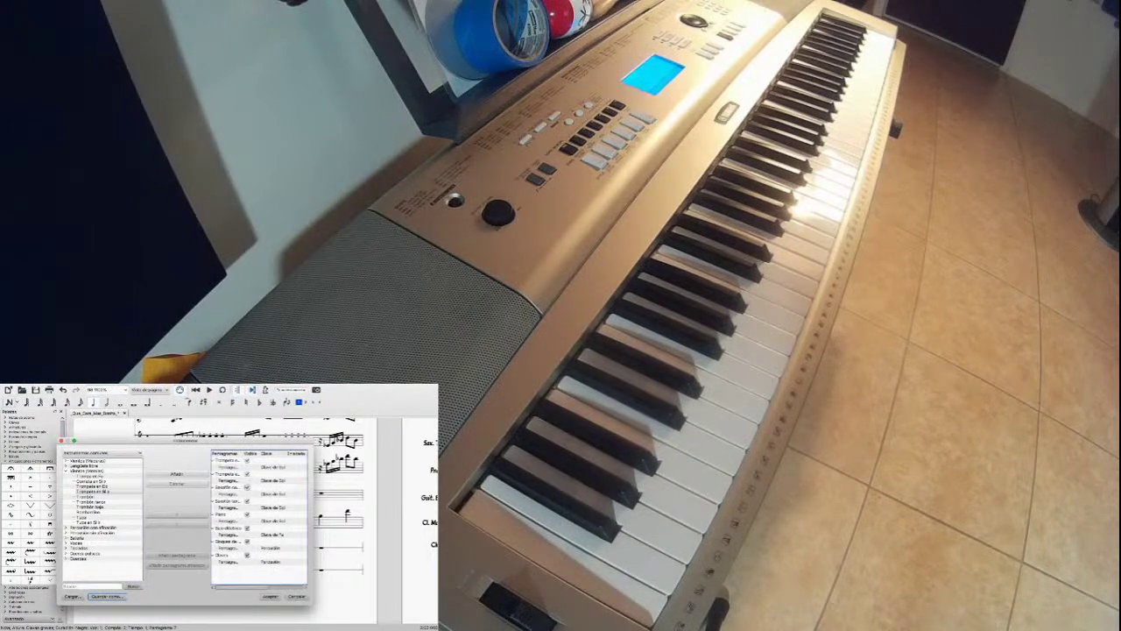
pyautogui.press('Tab')
pyautogui.click(65, 471)
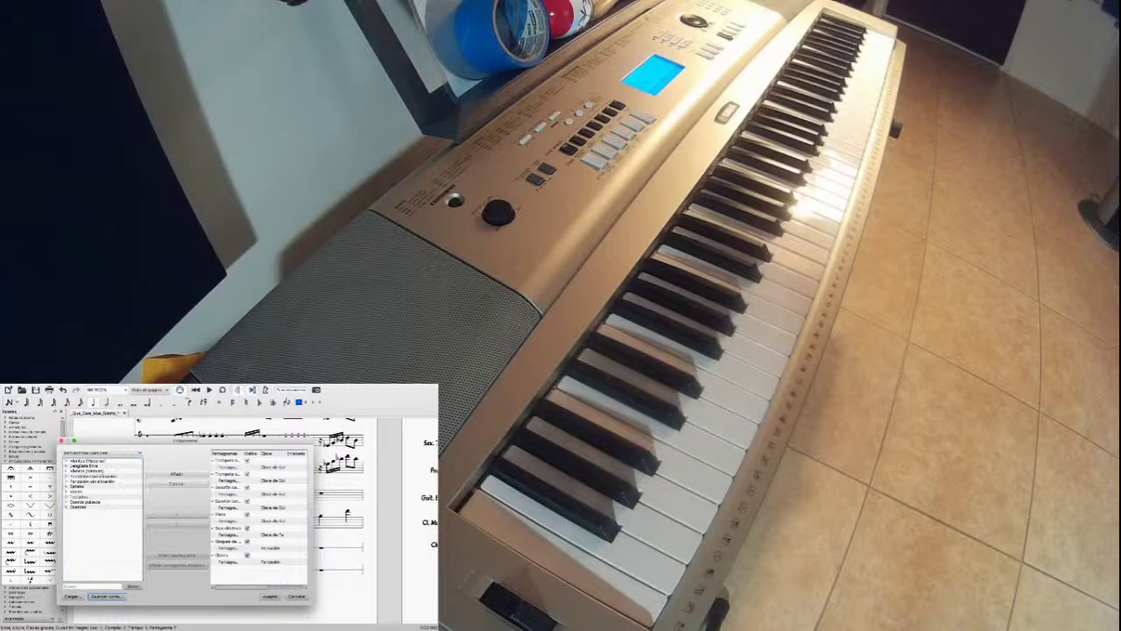
pyautogui.press('space')
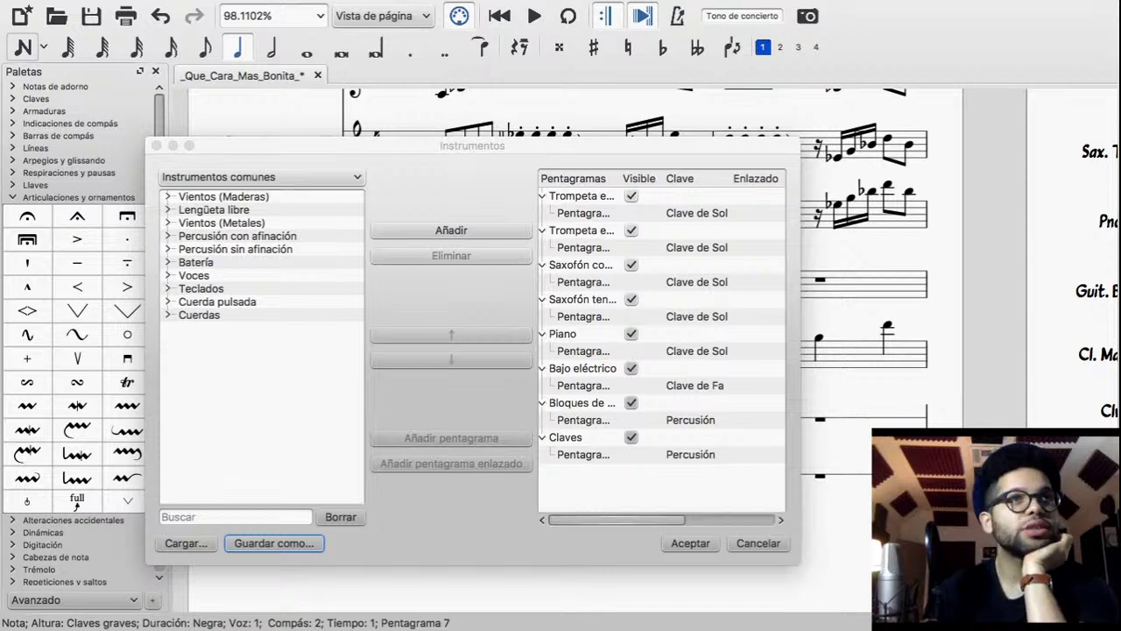
pyautogui.click(168, 250)
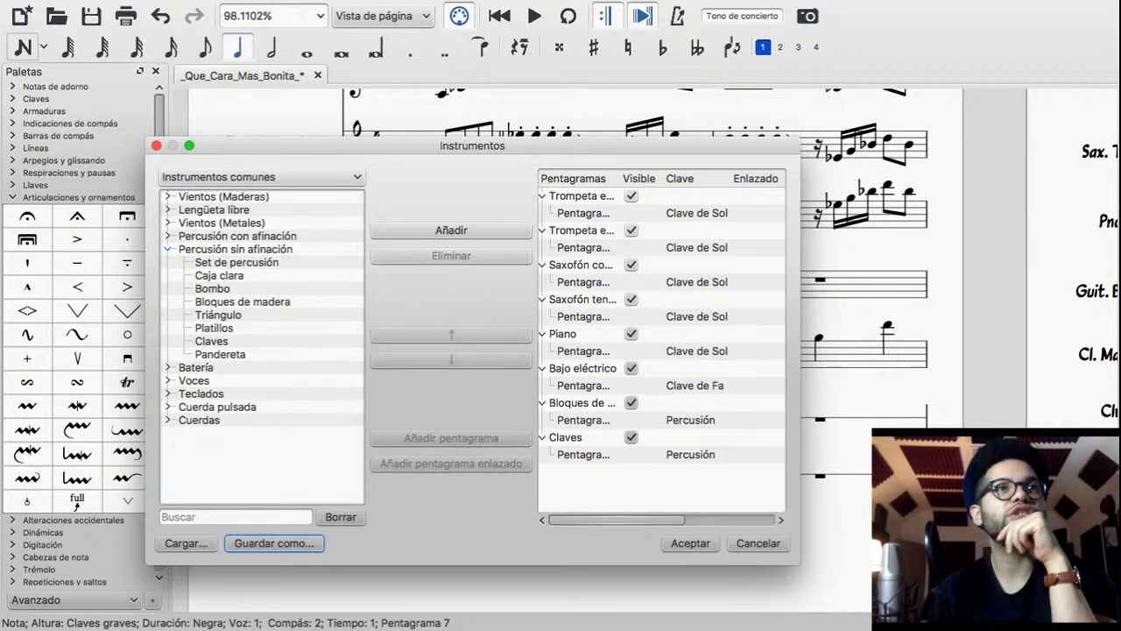
pyautogui.click(220, 354)
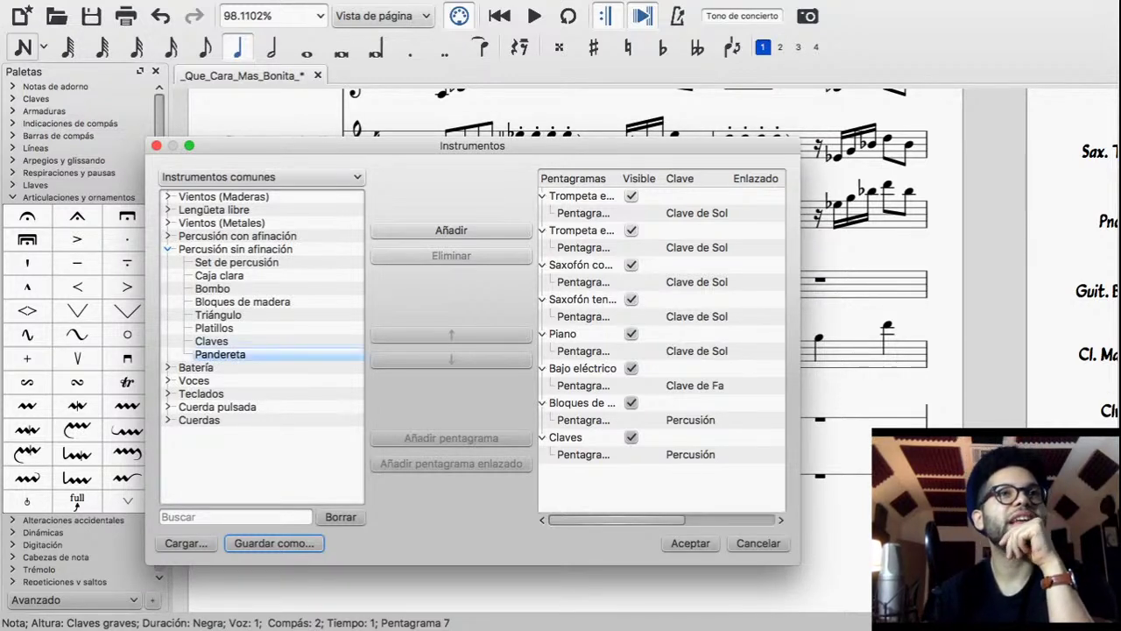
pyautogui.click(214, 328)
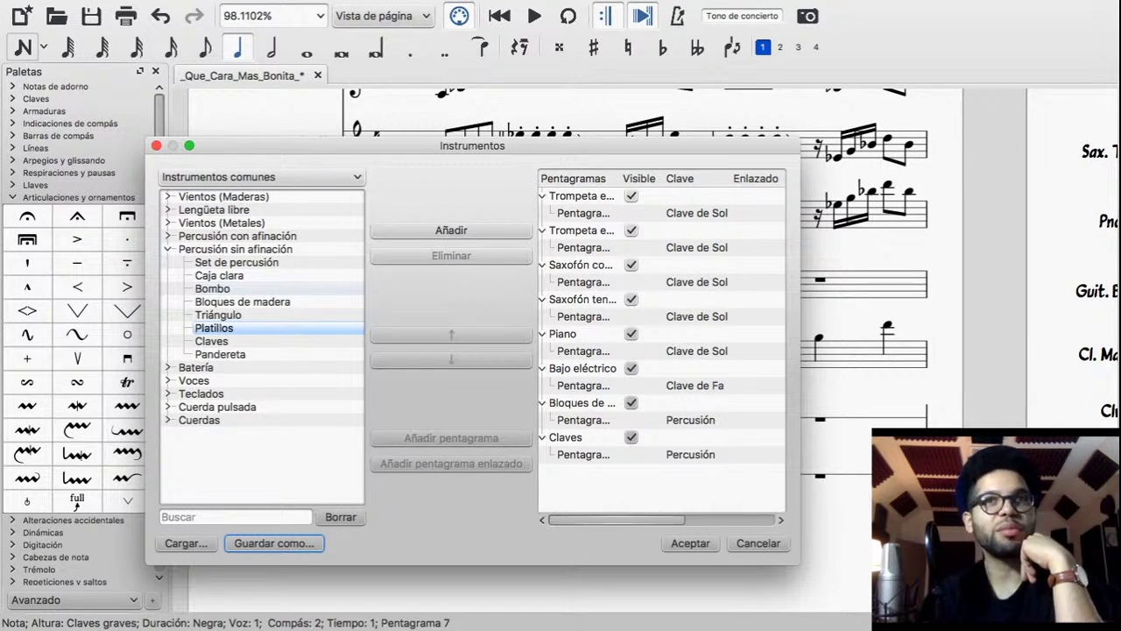
pyautogui.doubleClick(213, 288)
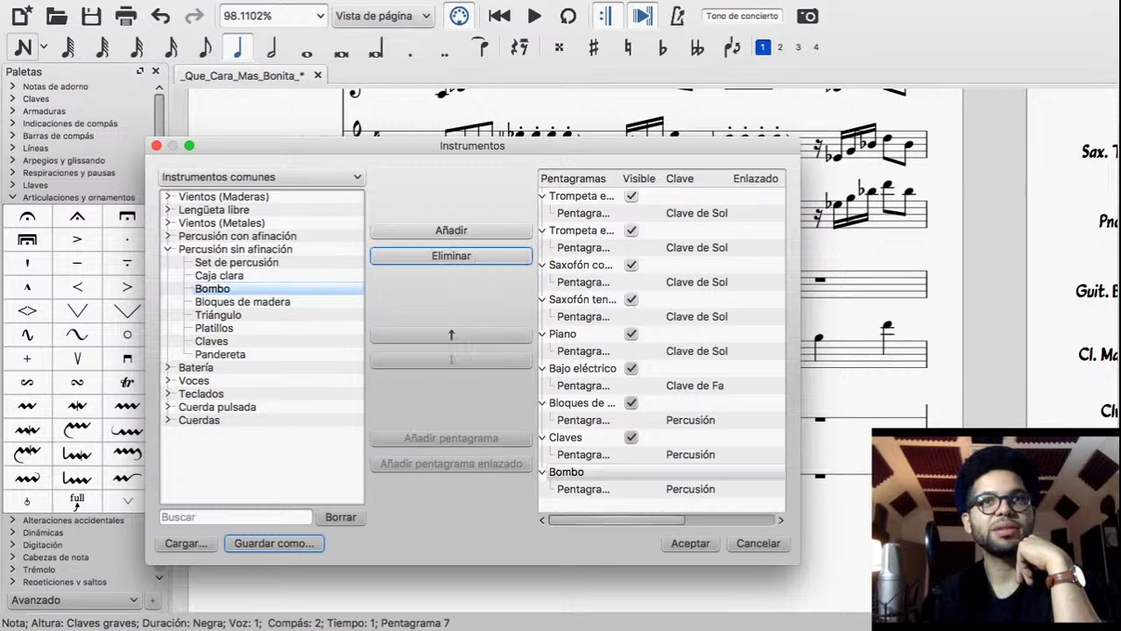
pyautogui.click(690, 543)
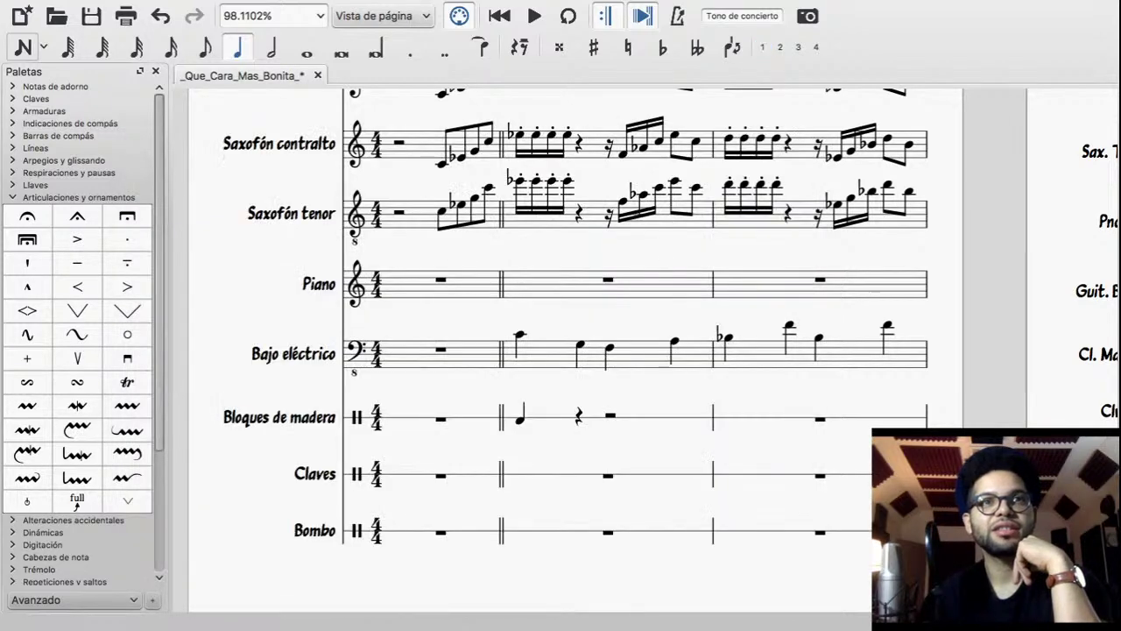
# Audition the Bombo's drum sound in note input at measure 2 of its staff, without entering a note
pyautogui.click(543, 530)
pyautogui.press('n')
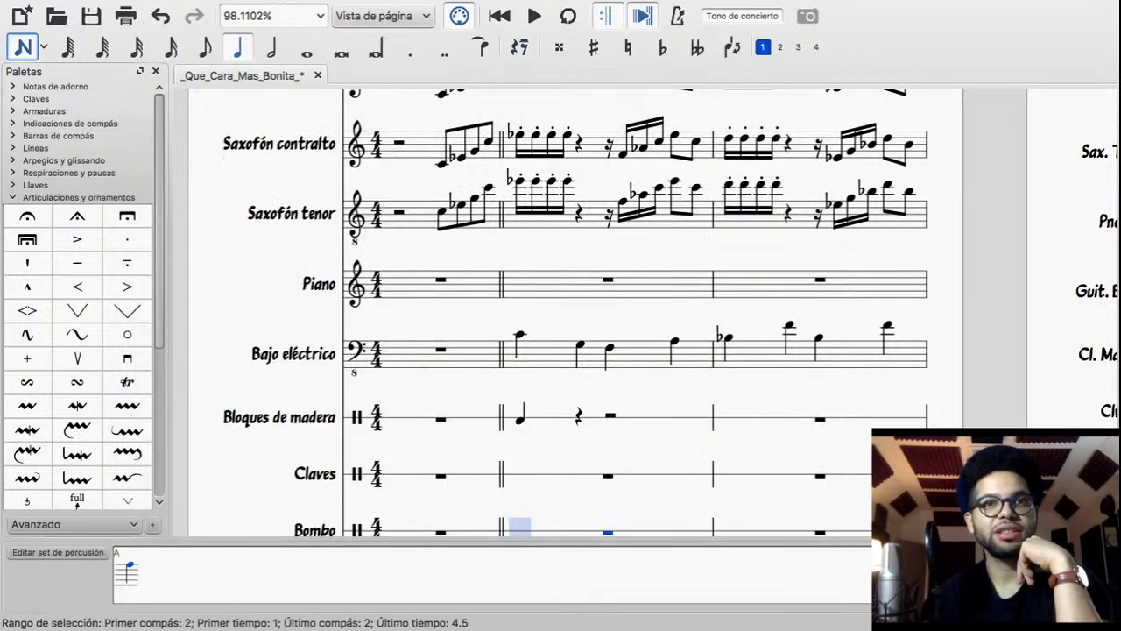
pyautogui.click(127, 575)
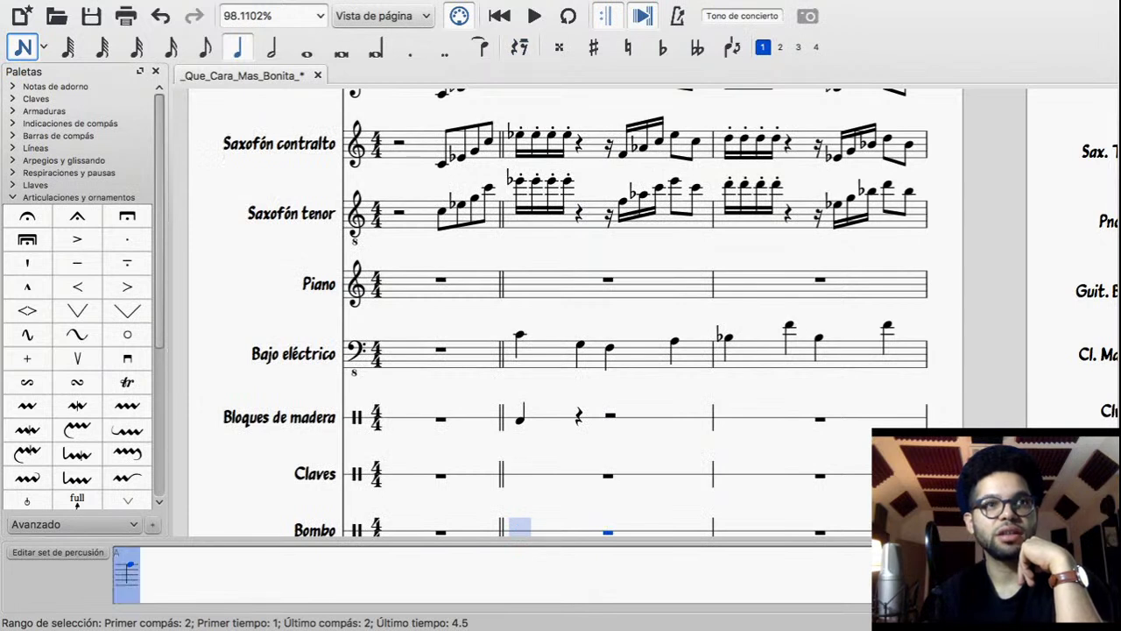
pyautogui.press('Escape')
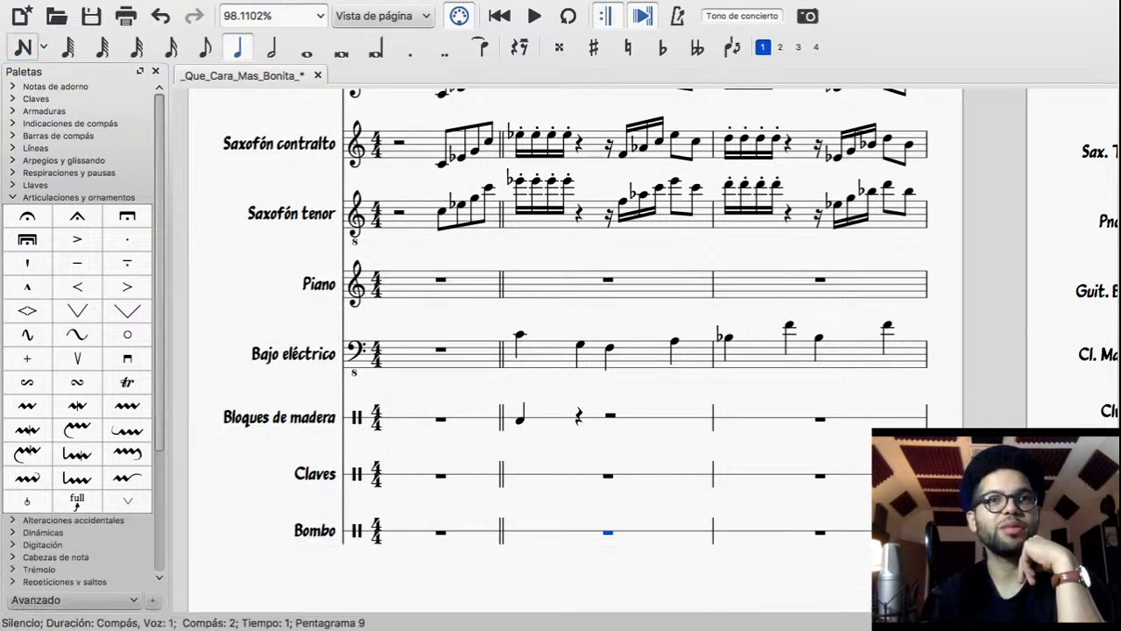
# Remove the Bombo from the score's instrument list and add Set de percusión from the unpitched percussion group
pyautogui.click(273, 9)
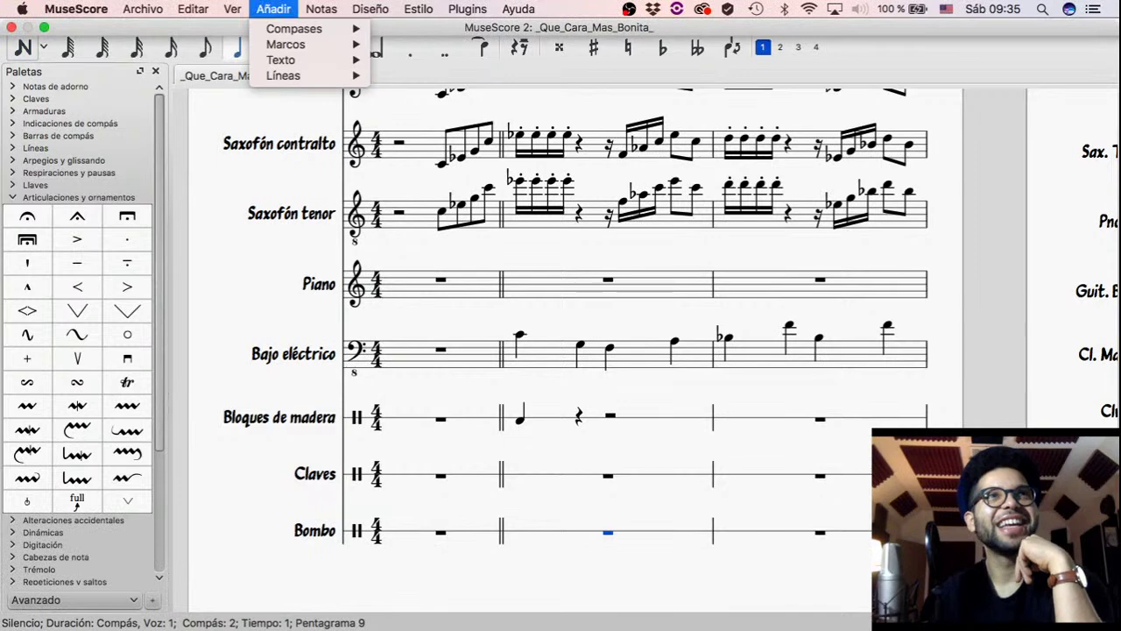
pyautogui.moveTo(193, 8)
pyautogui.click(227, 199)
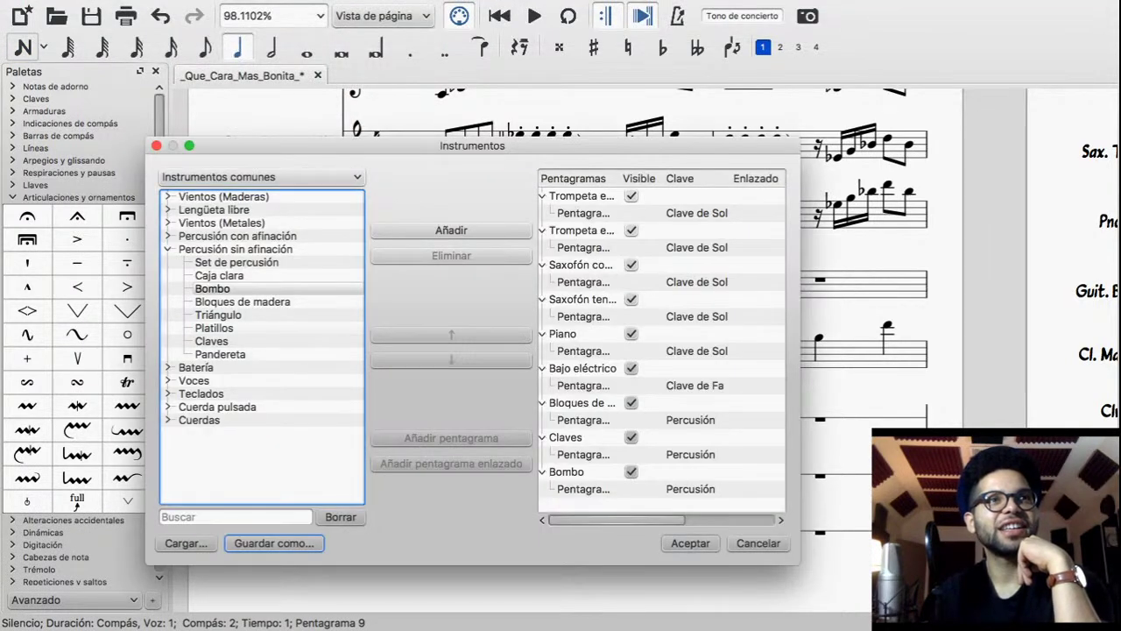
pyautogui.click(578, 473)
pyautogui.click(451, 256)
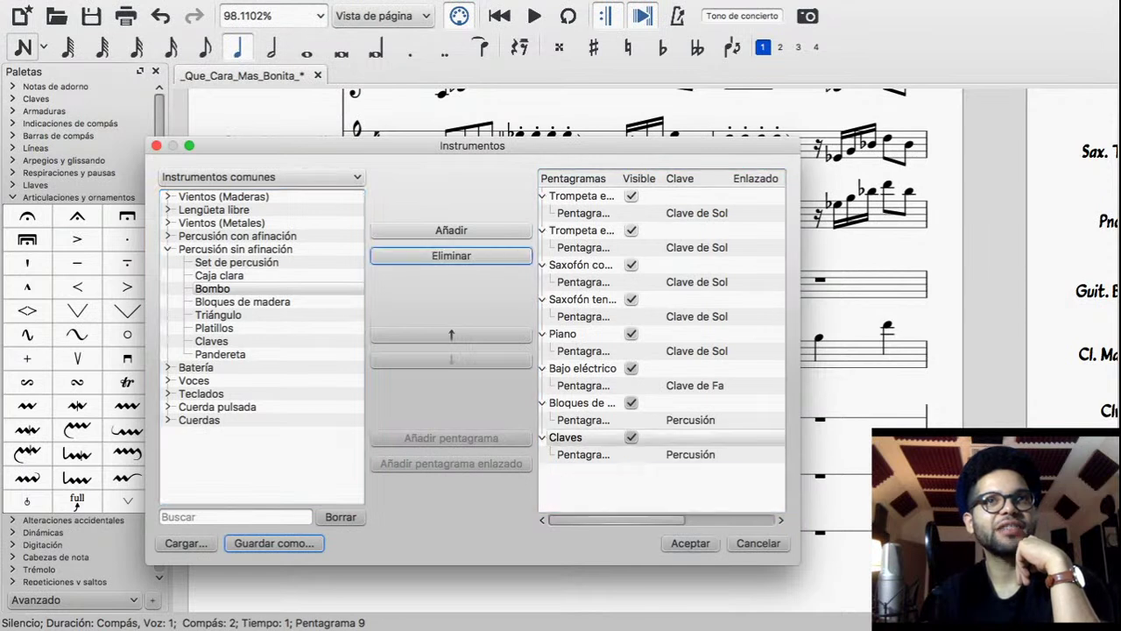
pyautogui.press('Up')
pyautogui.press('Up')
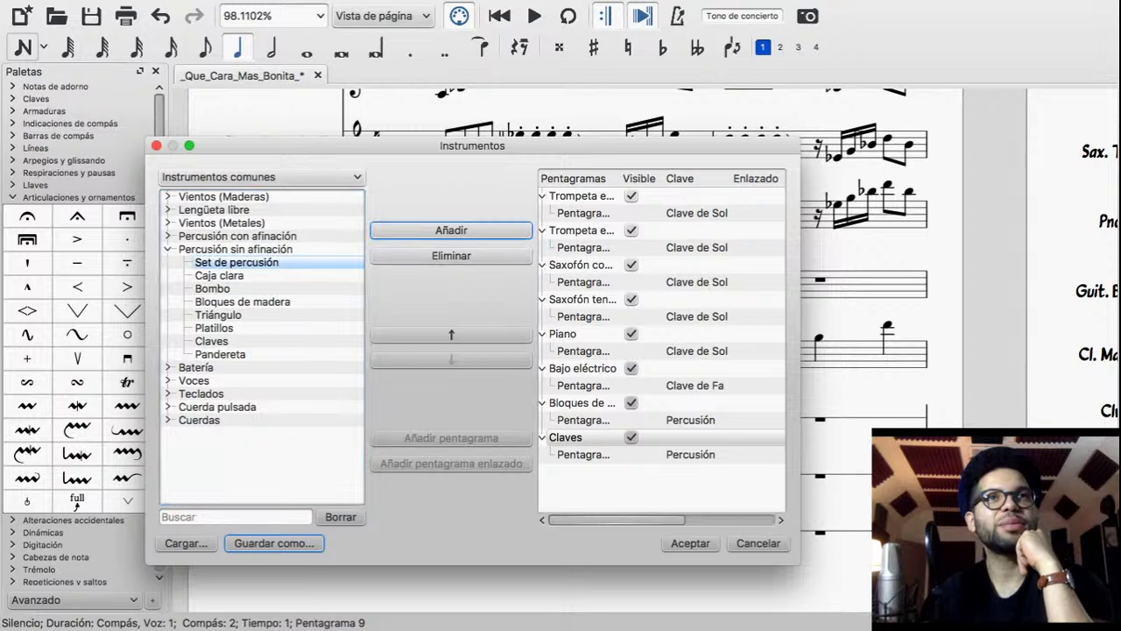
pyautogui.press('Return')
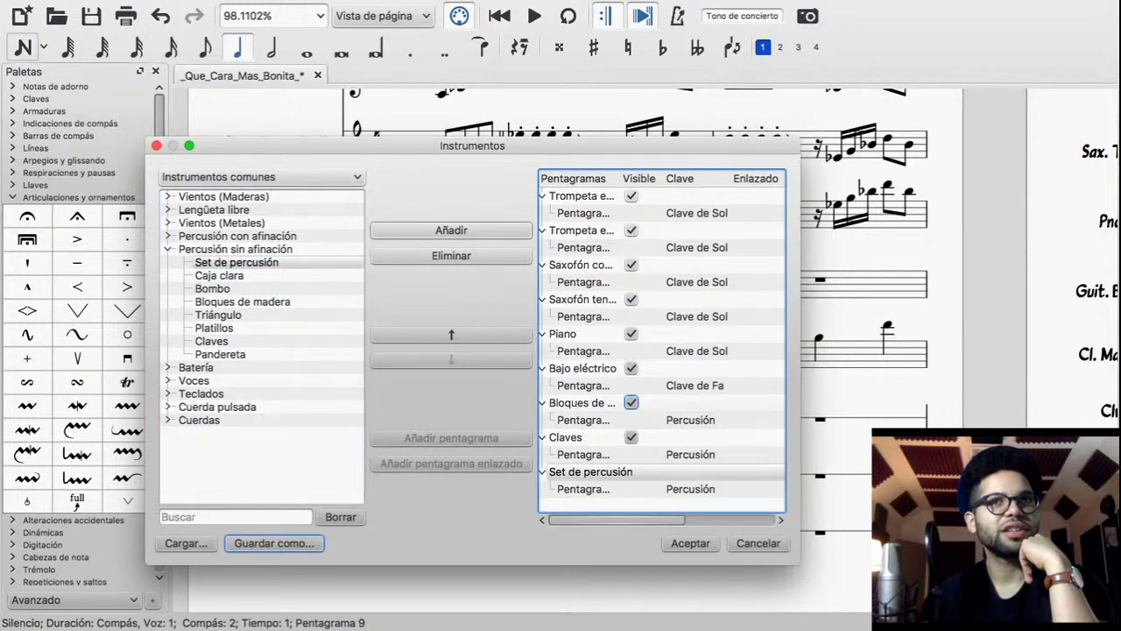
# Remove Bloques de madera and Claves from the instrument list and apply the changes to the score
pyautogui.click(582, 403)
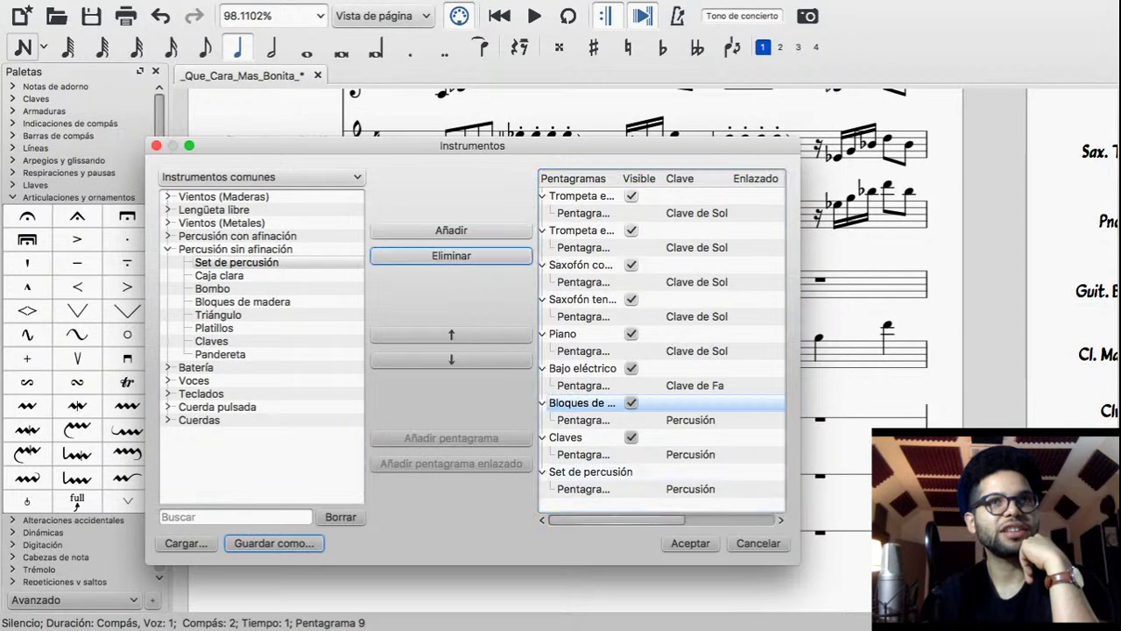
pyautogui.click(451, 255)
pyautogui.click(451, 256)
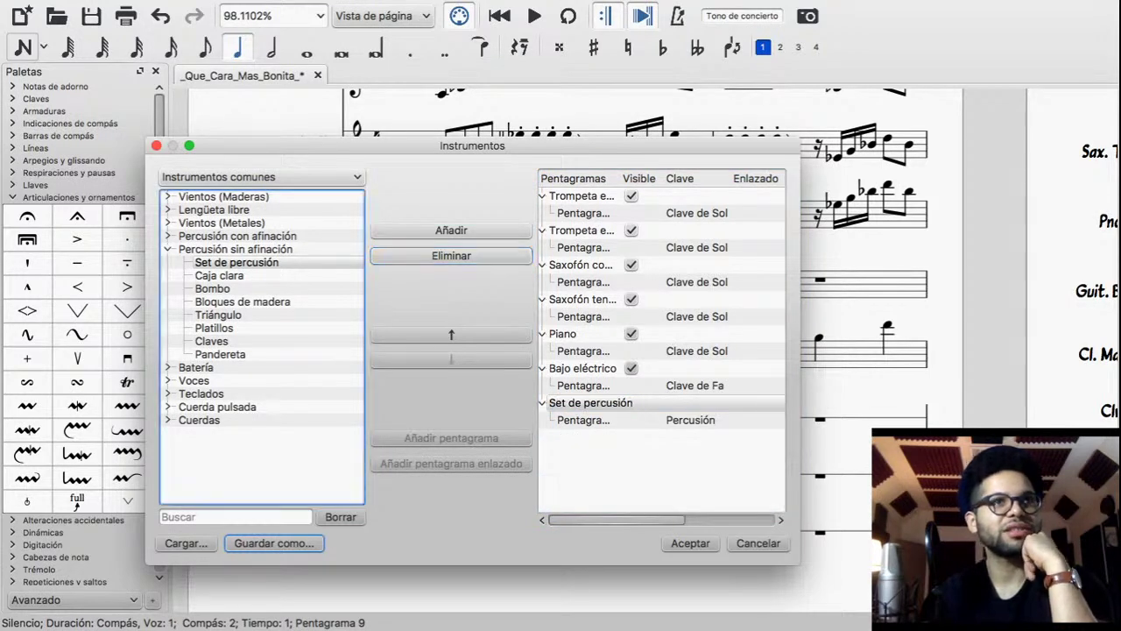
pyautogui.click(690, 543)
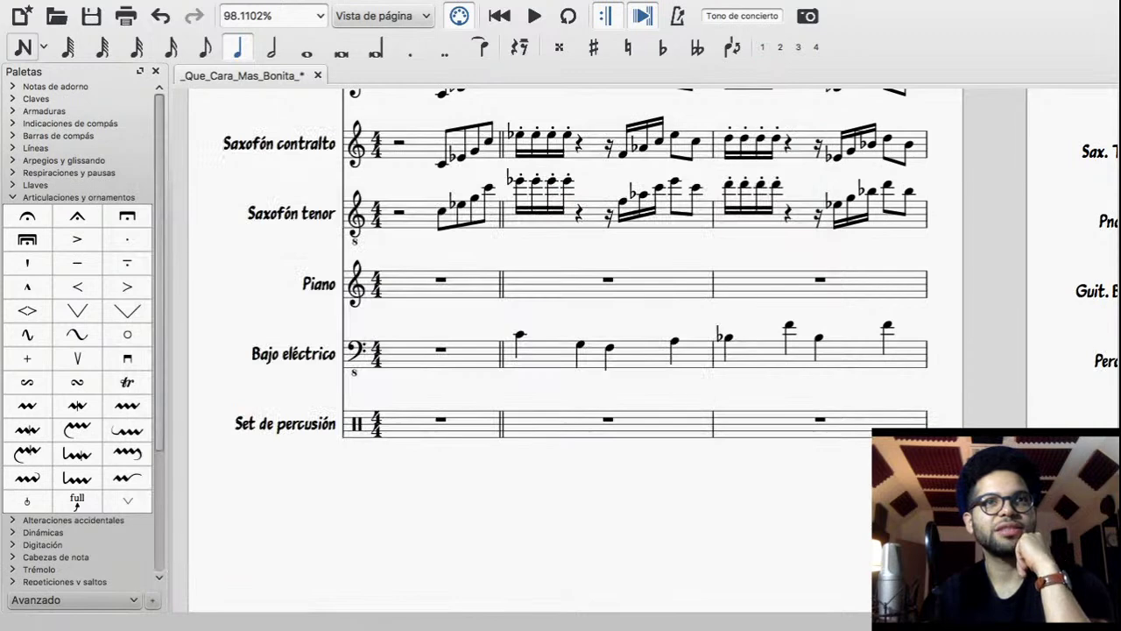
# Audition the different drum sounds of the Set de percusión in note input at measure 2 of its staff
pyautogui.press('n')
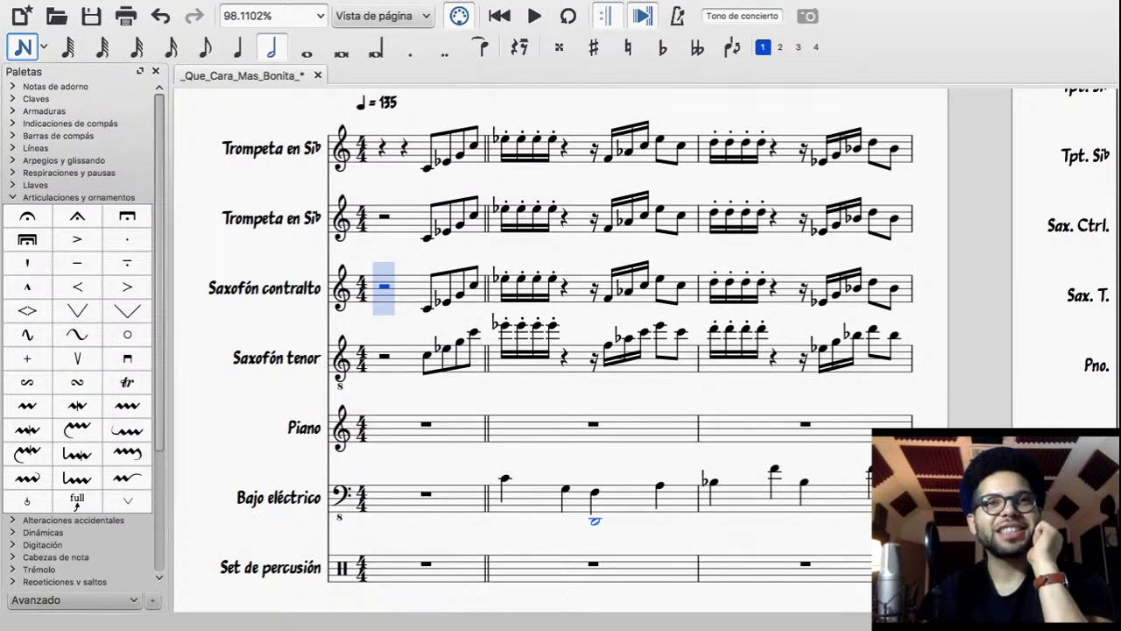
pyautogui.click(505, 567)
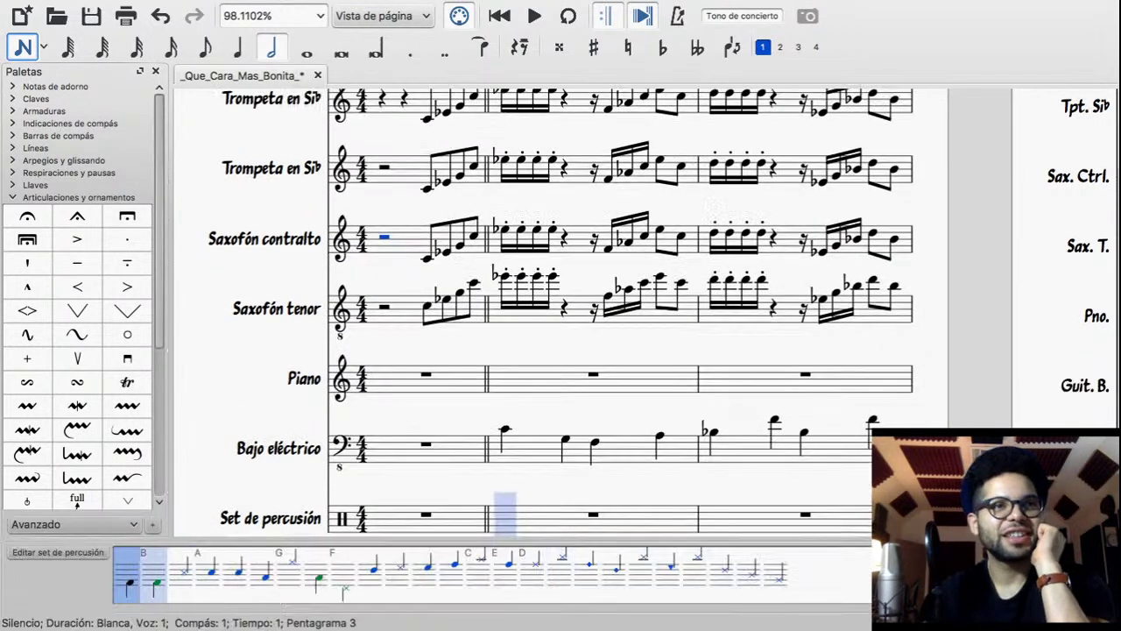
pyautogui.click(208, 575)
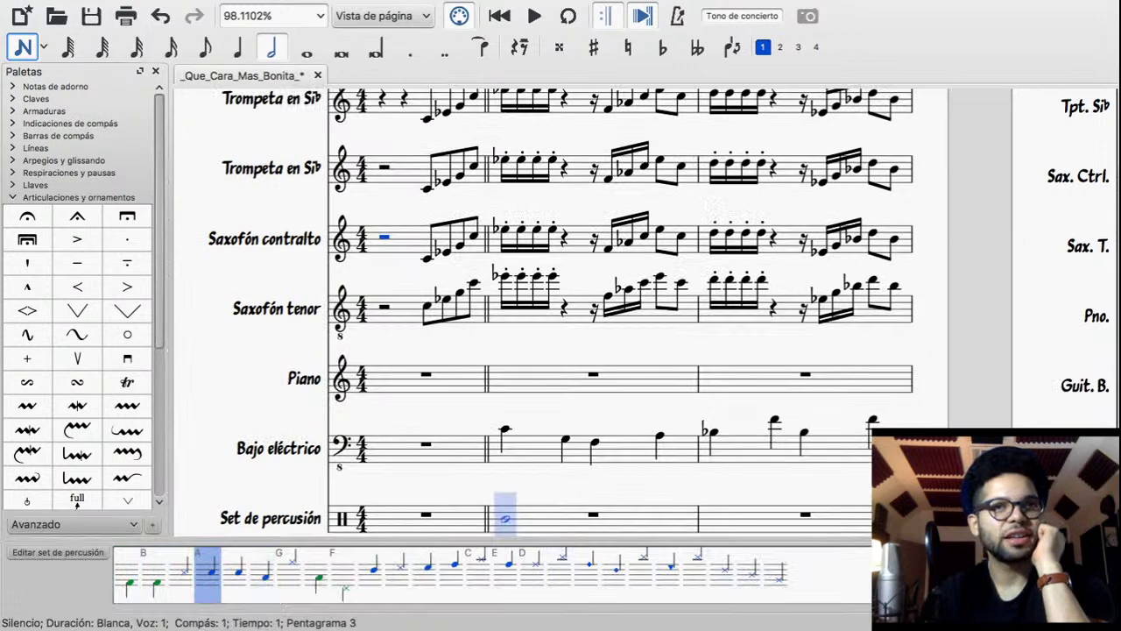
pyautogui.click(235, 575)
pyautogui.click(262, 575)
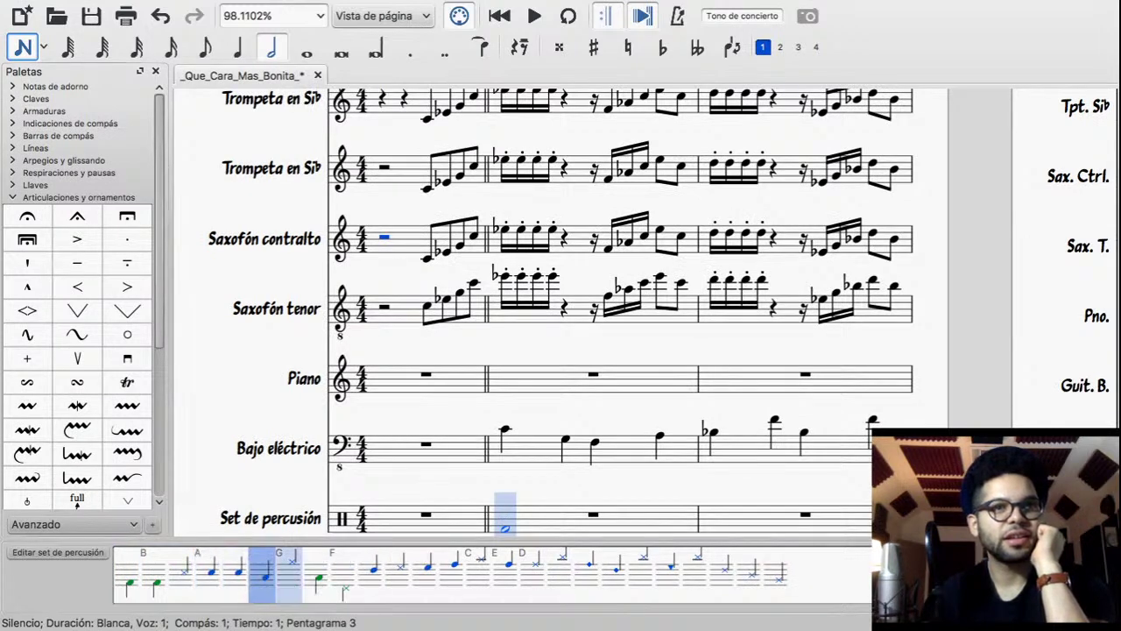
pyautogui.click(369, 575)
pyautogui.click(424, 575)
pyautogui.click(478, 575)
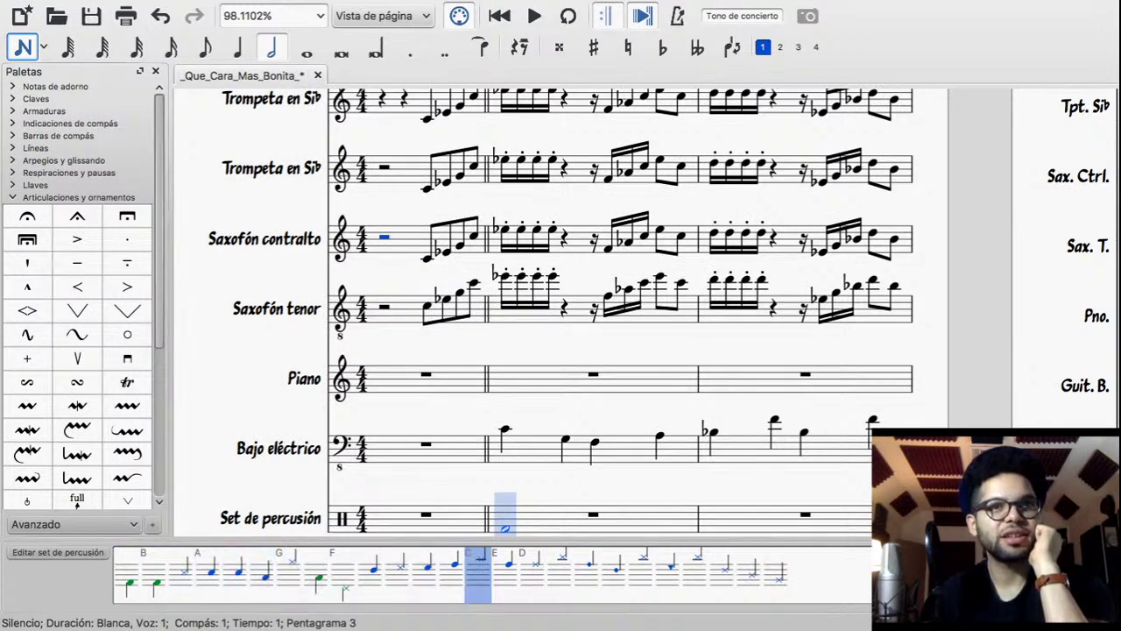
pyautogui.click(451, 574)
pyautogui.click(506, 575)
pyautogui.click(587, 575)
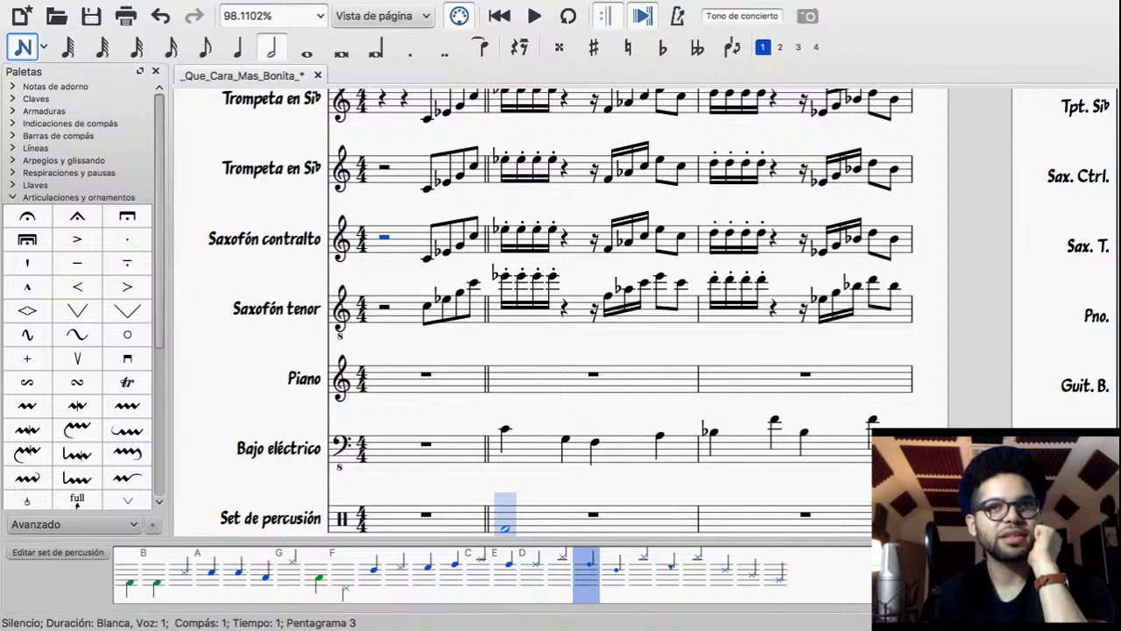
pyautogui.click(613, 575)
pyautogui.click(370, 575)
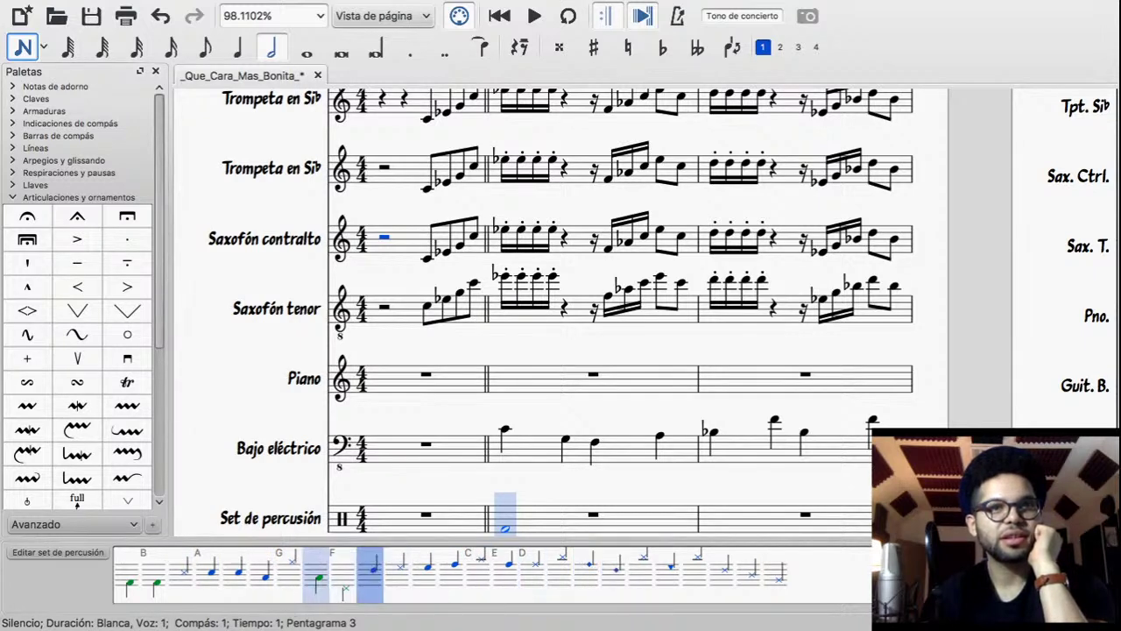
pyautogui.click(316, 574)
pyautogui.click(289, 574)
pyautogui.click(263, 574)
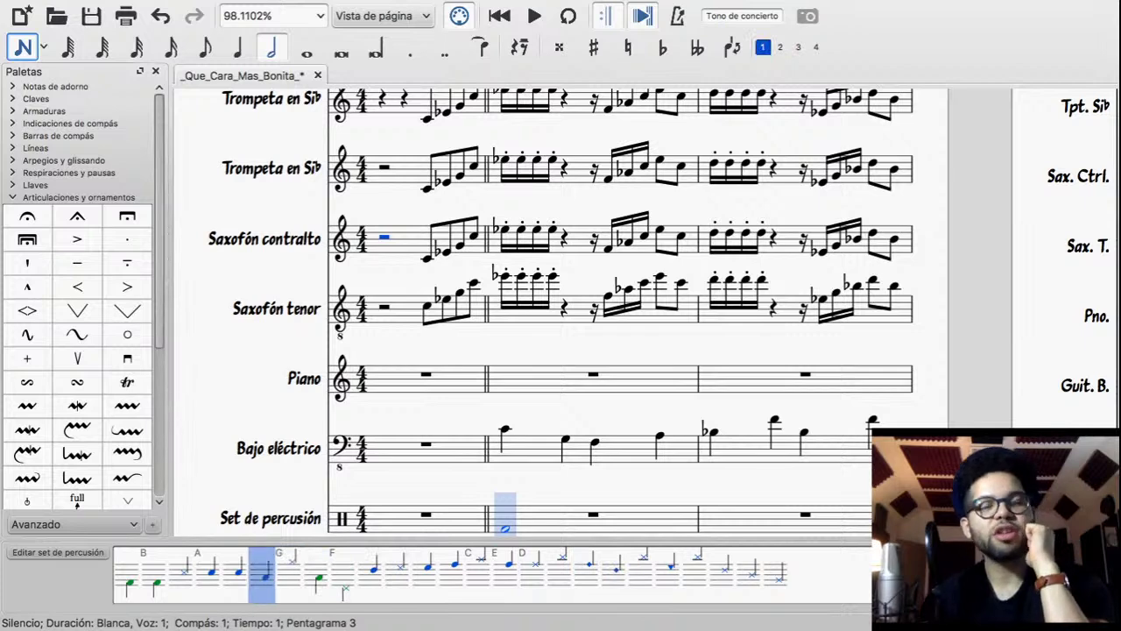
pyautogui.click(235, 574)
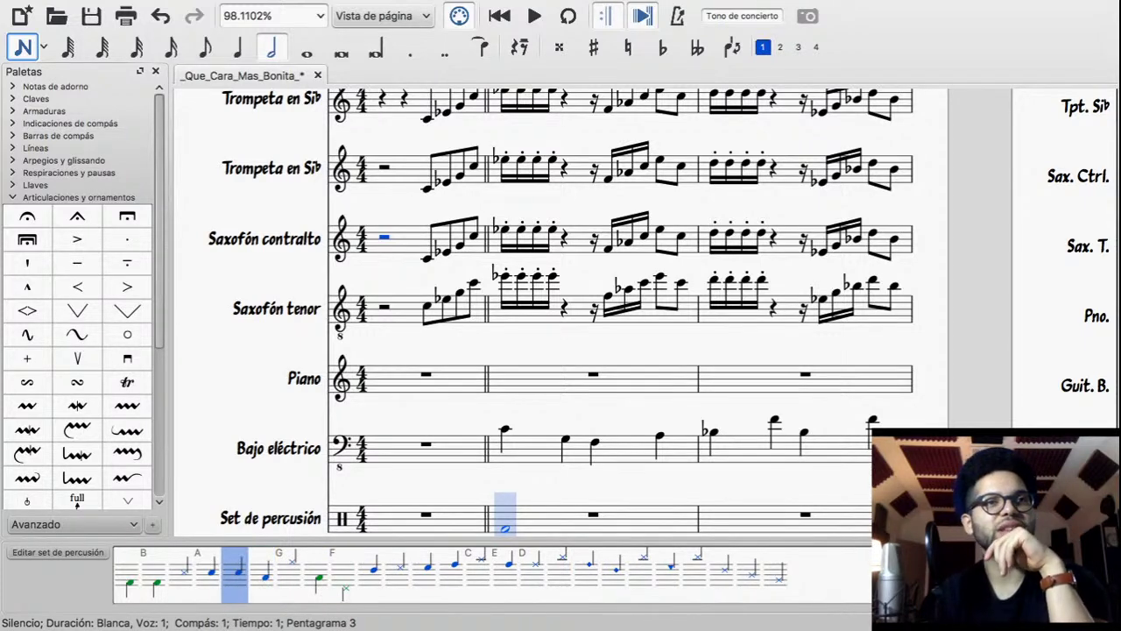
pyautogui.click(209, 575)
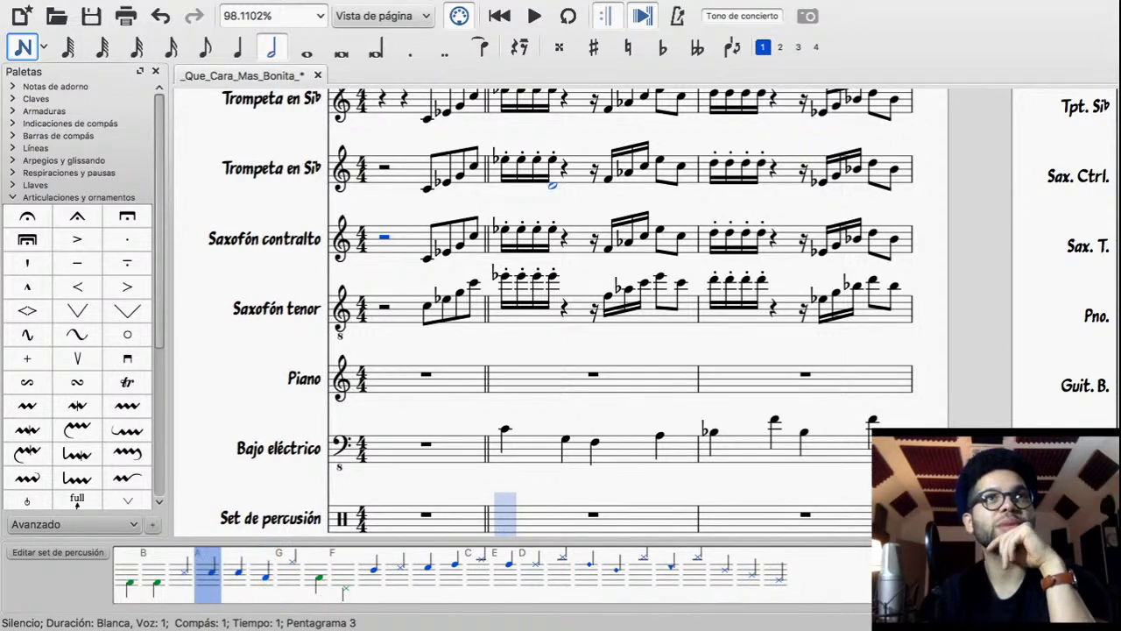
# Open the score's instrument settings and list the available instruments from Instrumentos étnicos
pyautogui.click(273, 9)
pyautogui.moveTo(193, 9)
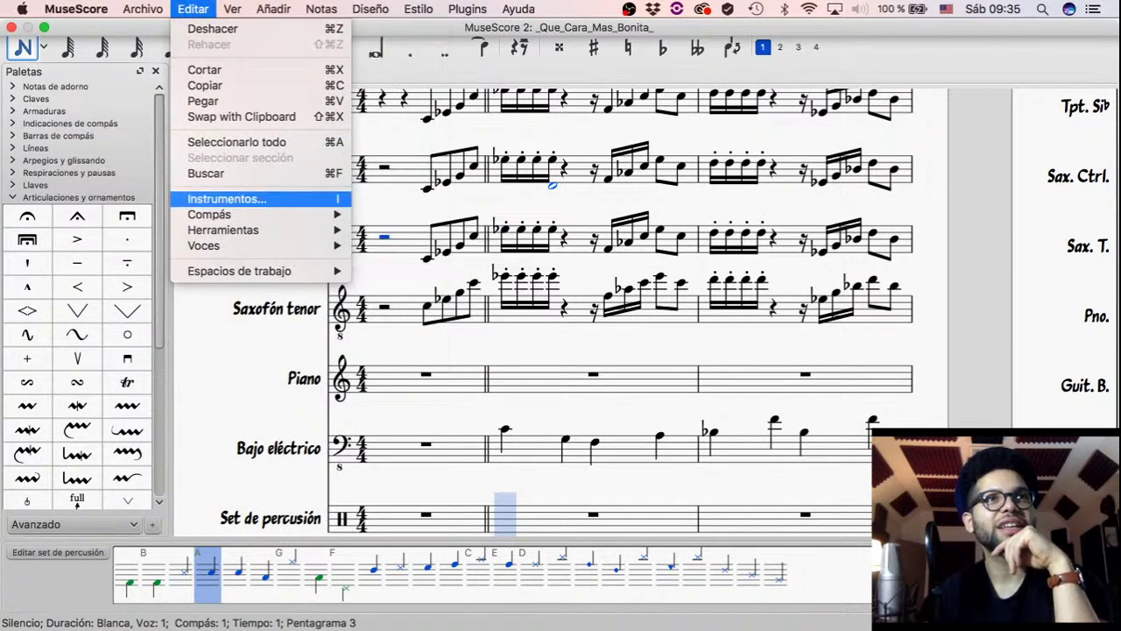
pyautogui.click(227, 199)
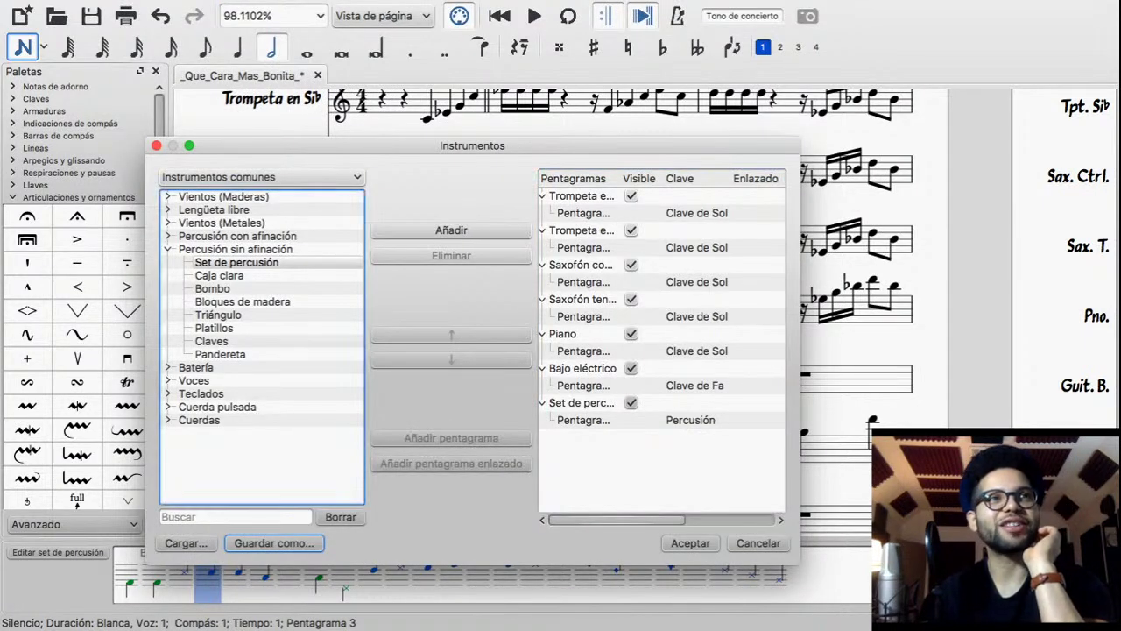
pyautogui.click(236, 263)
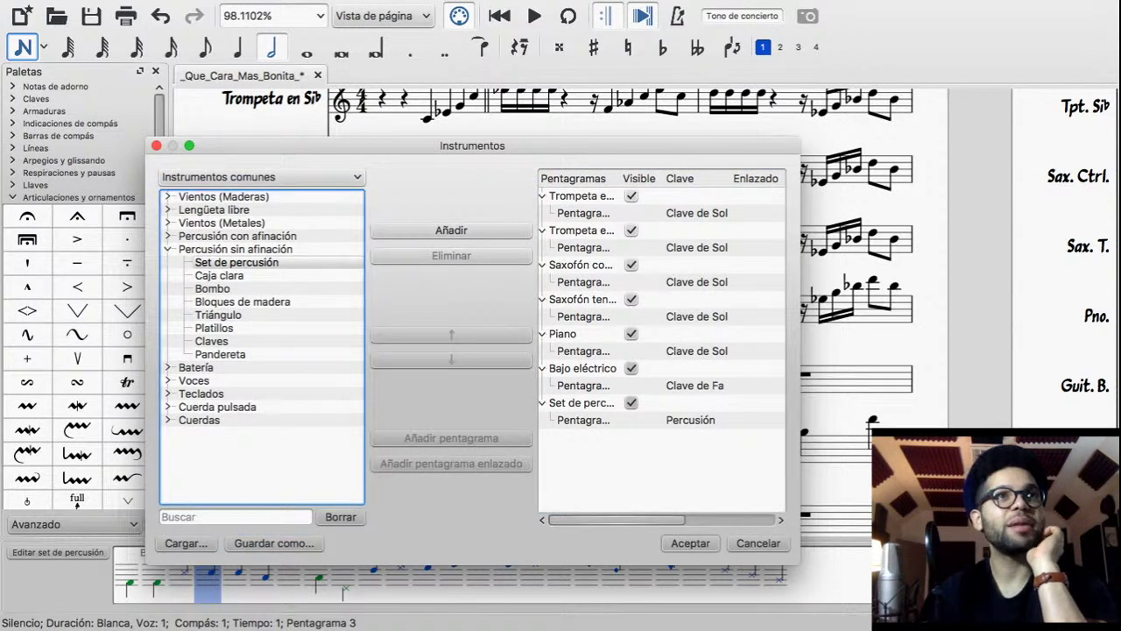
pyautogui.click(261, 177)
pyautogui.press('Down')
pyautogui.press('Down')
pyautogui.press('Down')
pyautogui.press('Down')
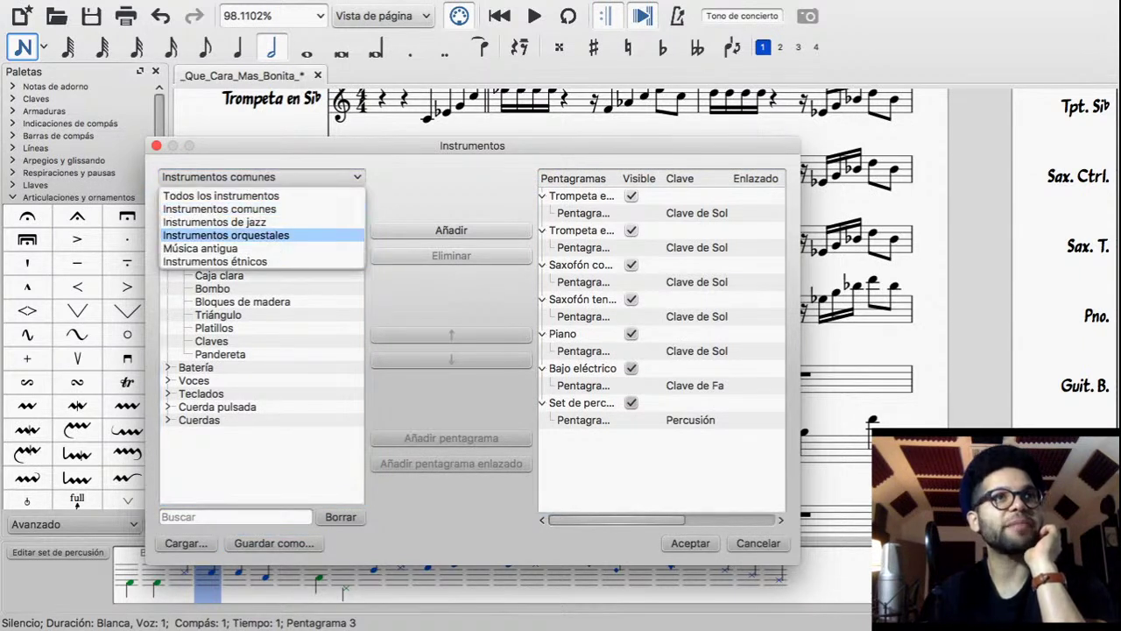
pyautogui.press('Return')
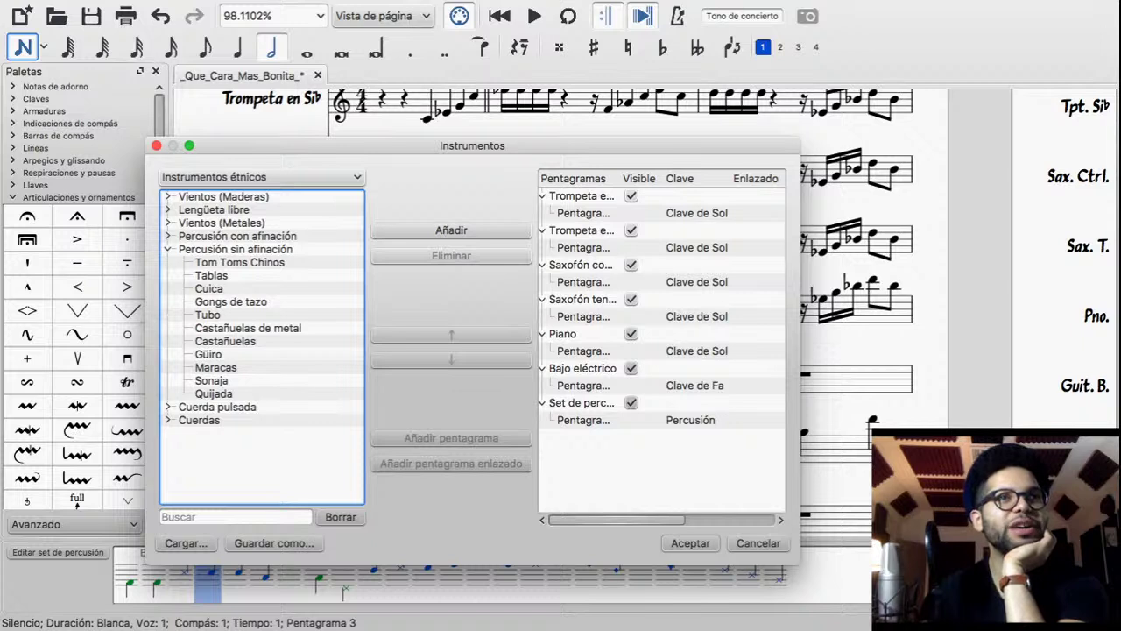
# Remove the Set de percusión from the score's instrument list and add Maracas from the unpitched percussion group
pyautogui.click(216, 368)
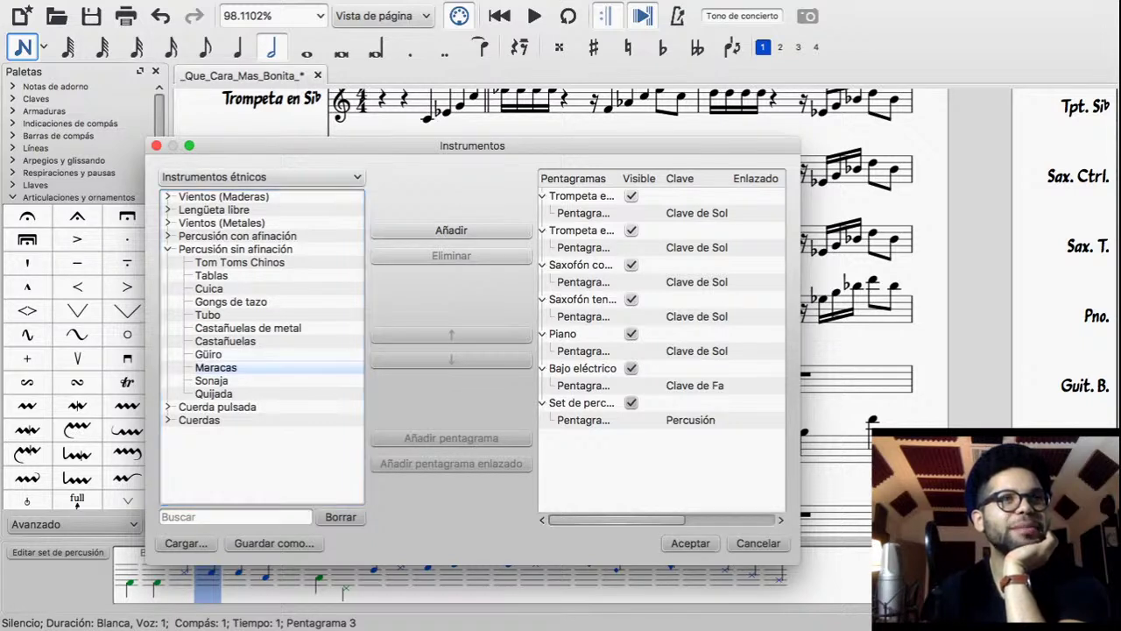
pyautogui.click(596, 402)
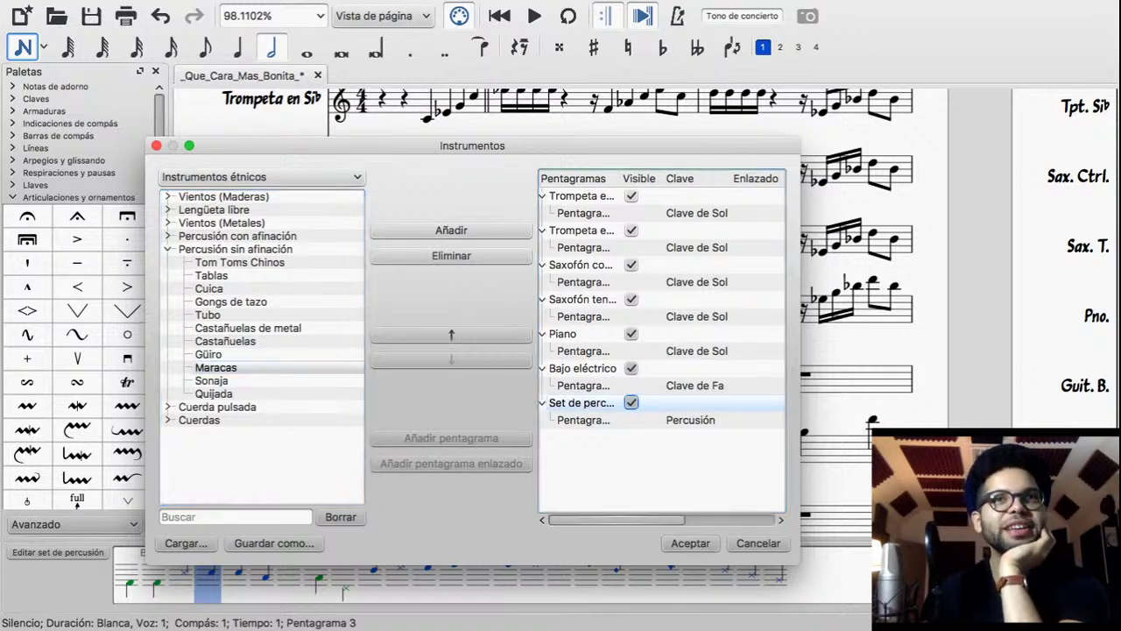
pyautogui.click(451, 255)
pyautogui.doubleClick(215, 368)
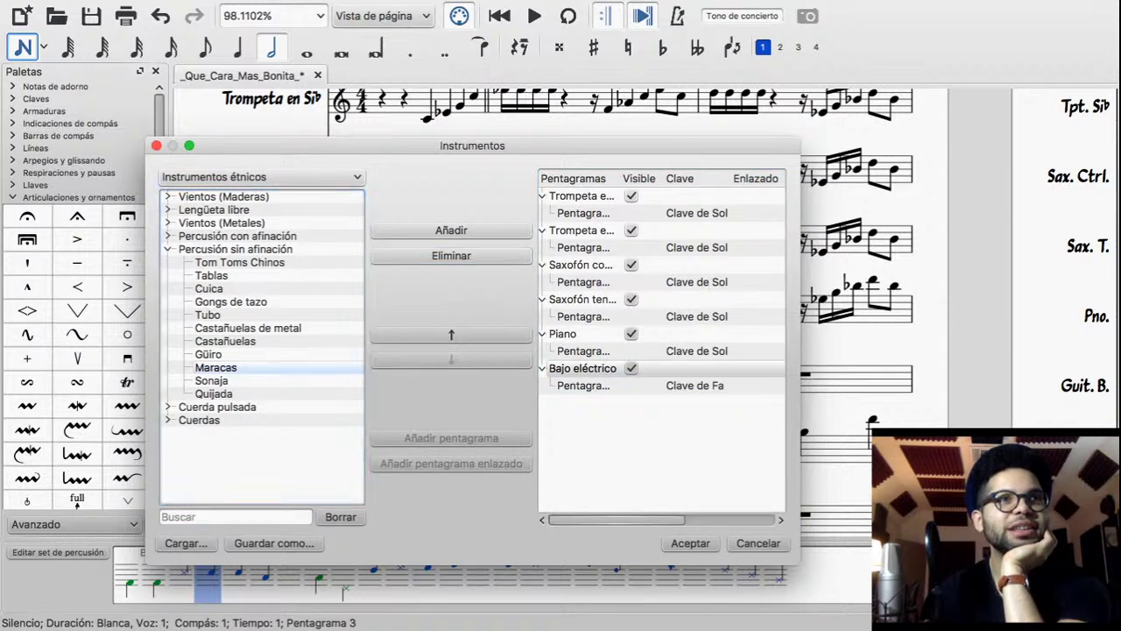
# Look through the pitched percussion, woodwind, string and plucked string groups of the ethnic instruments
pyautogui.click(168, 235)
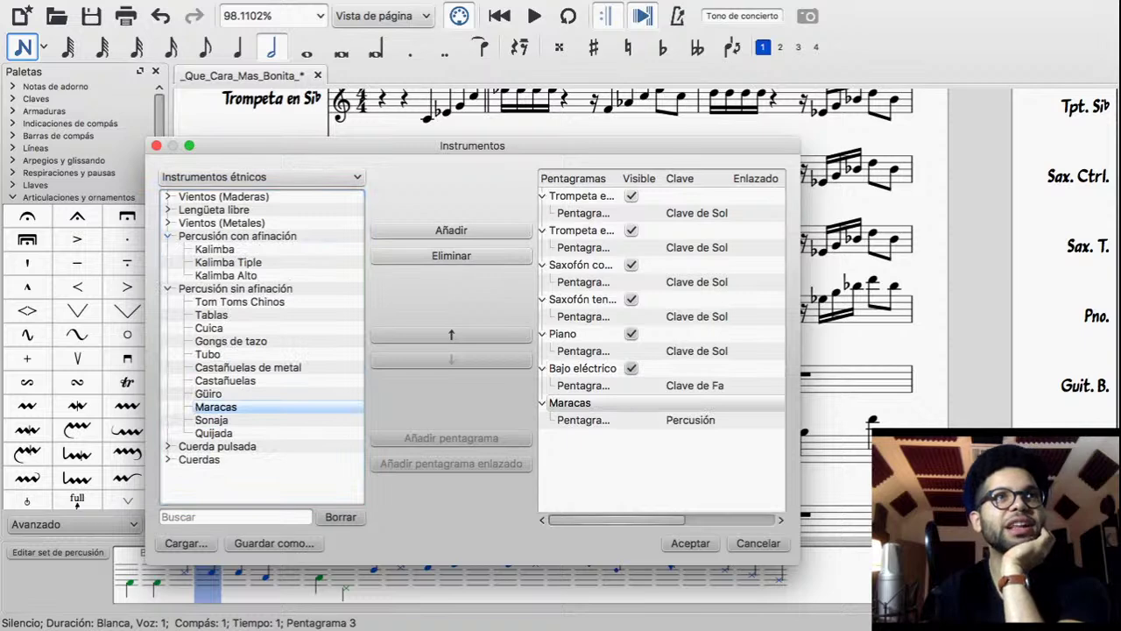
pyautogui.click(168, 236)
pyautogui.click(169, 197)
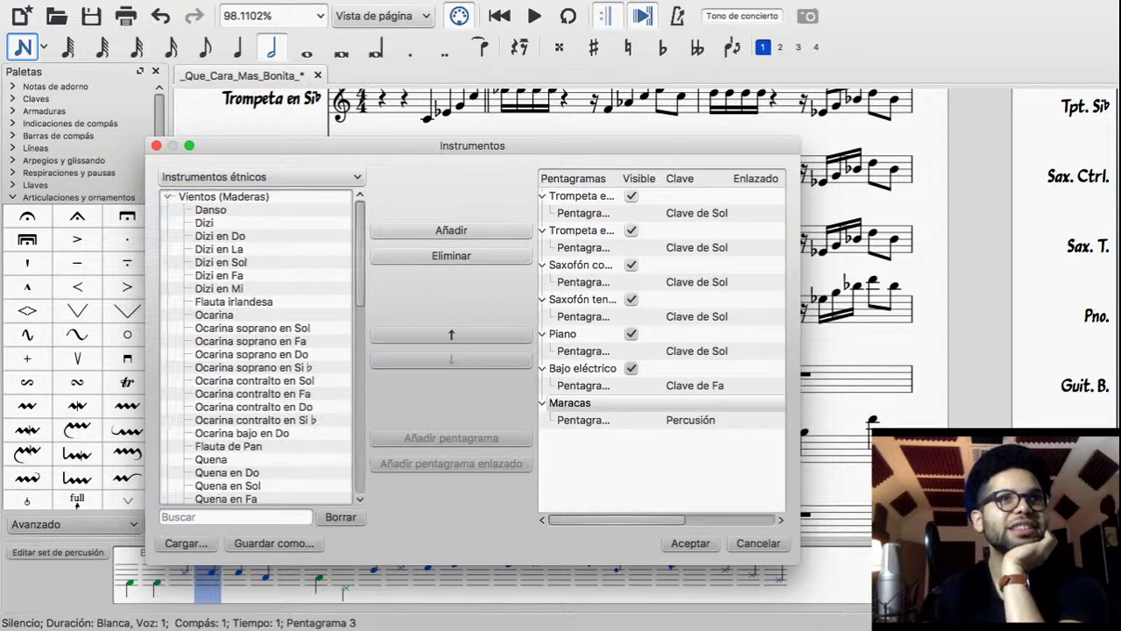
pyautogui.click(168, 197)
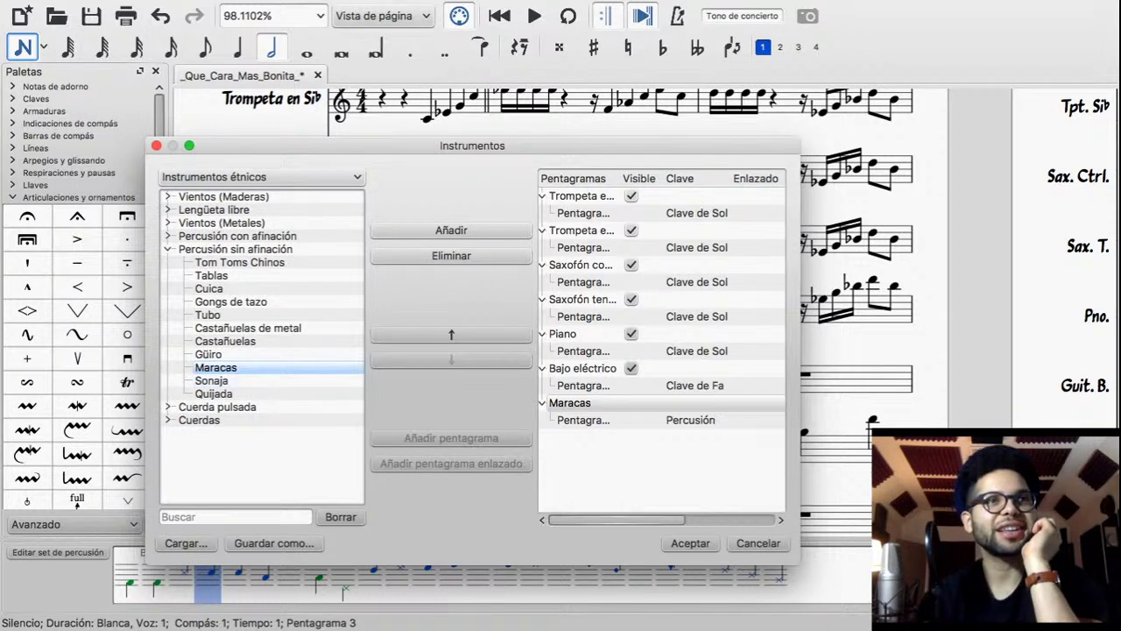
pyautogui.click(168, 420)
pyautogui.click(168, 420)
pyautogui.click(168, 407)
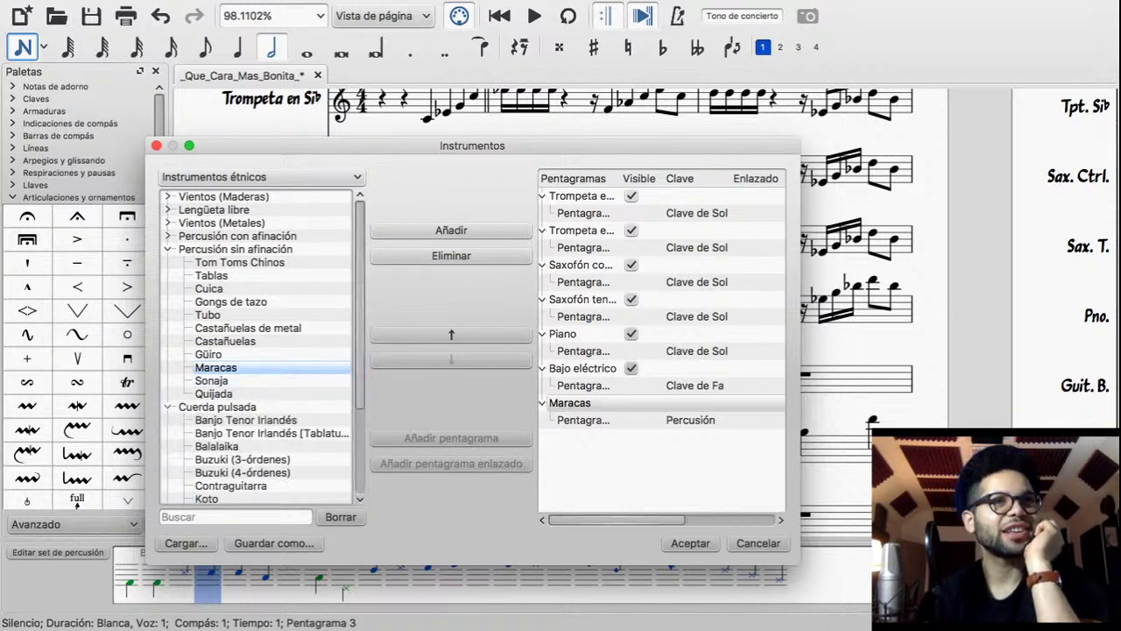
pyautogui.click(167, 406)
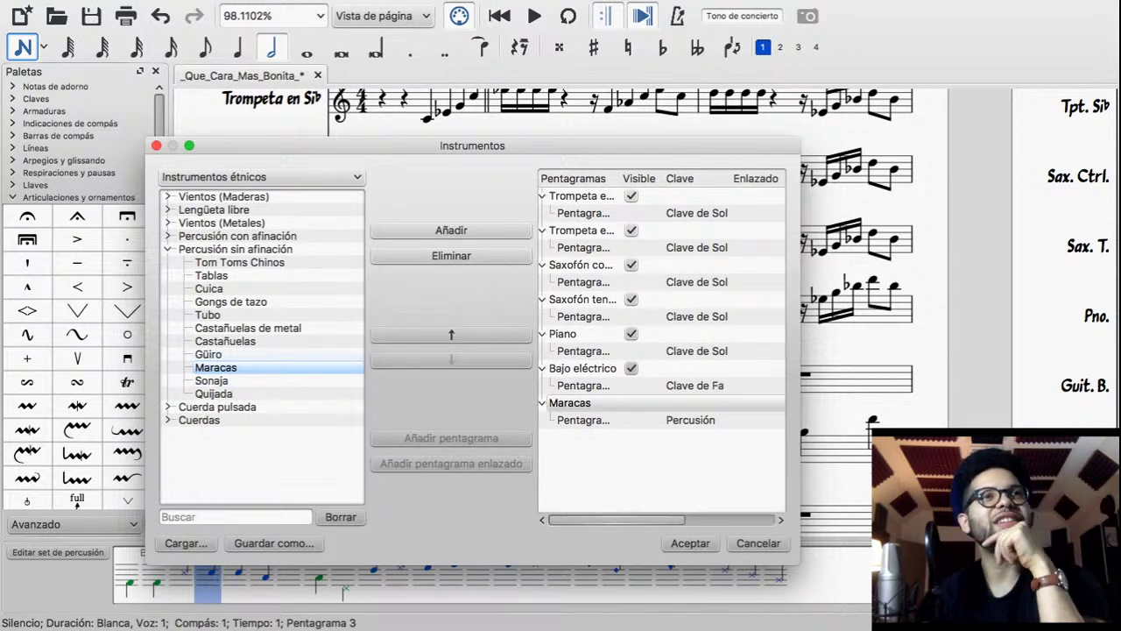
# Add the Güiro to the score's instrument list and remove the Maracas
pyautogui.doubleClick(209, 355)
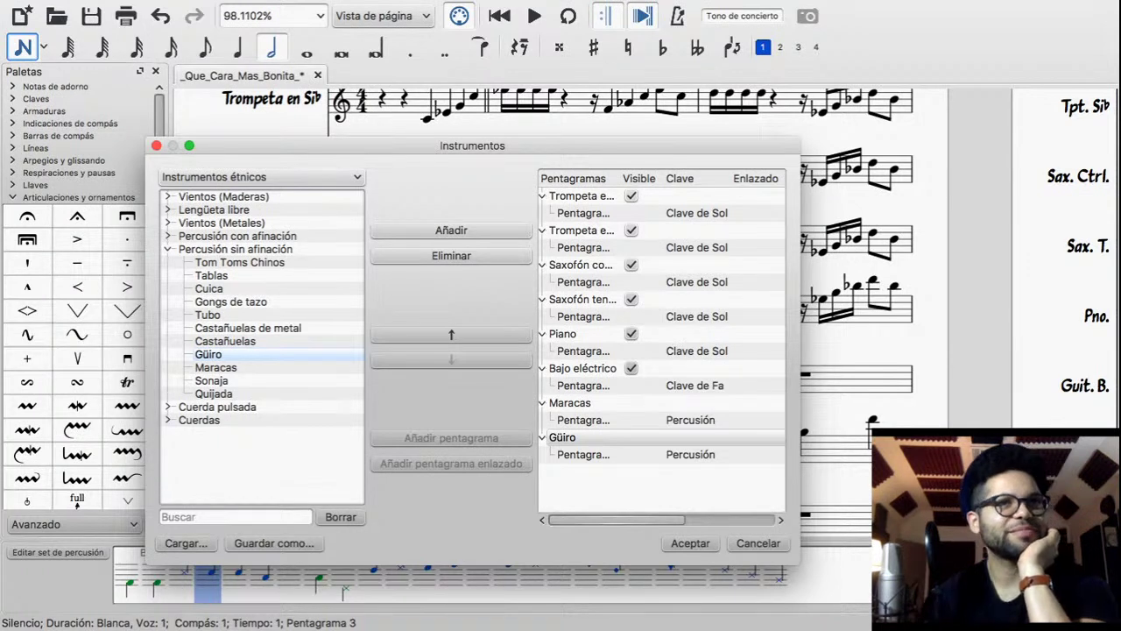
pyautogui.click(262, 354)
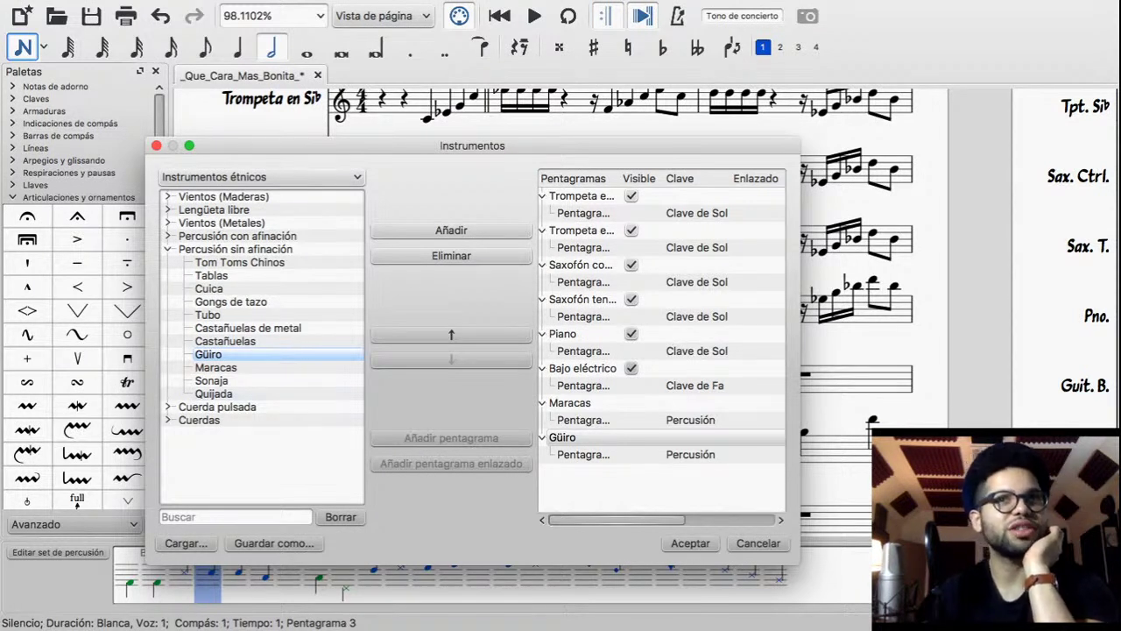
pyautogui.click(578, 403)
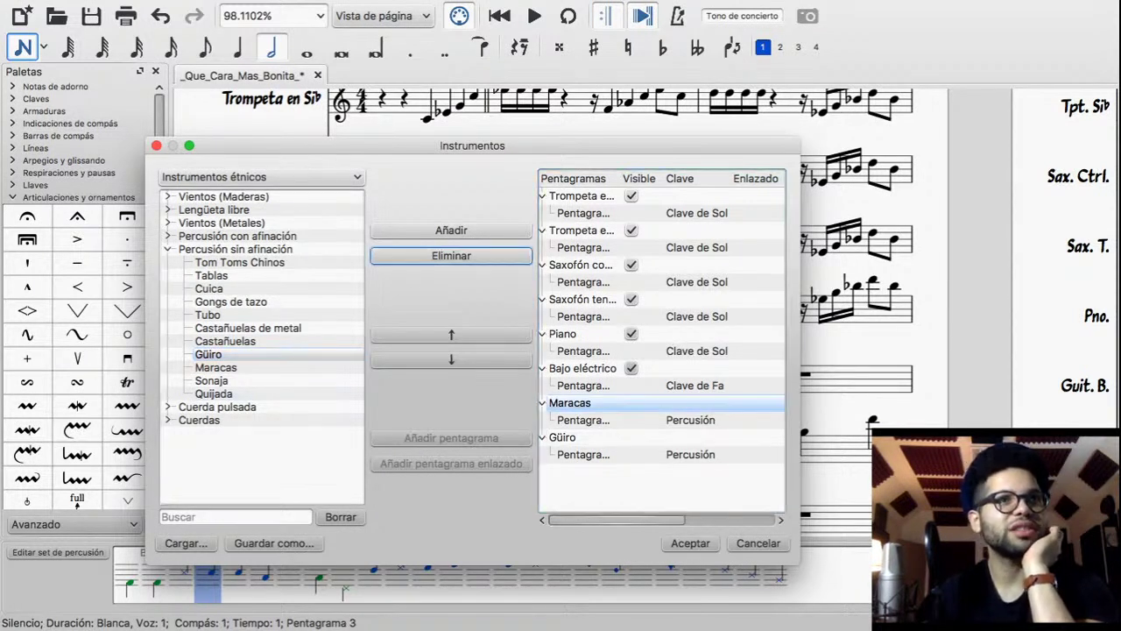
pyautogui.click(451, 256)
# Add Bongos and Congas to the score from the unpitched percussion group of Instrumentos de jazz
pyautogui.click(168, 249)
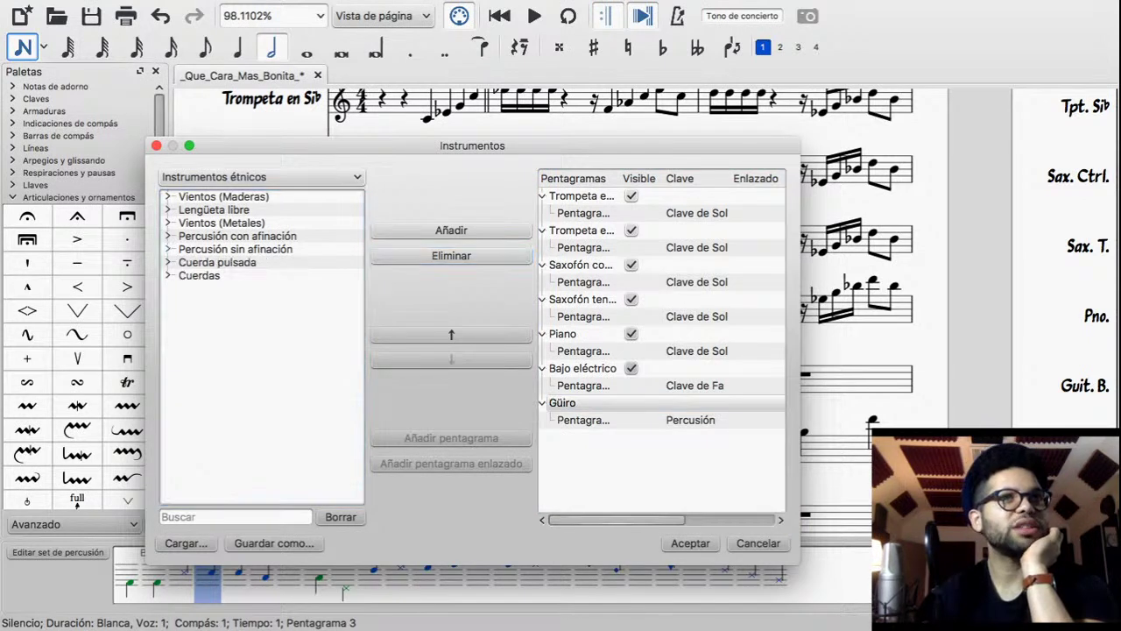
pyautogui.click(262, 177)
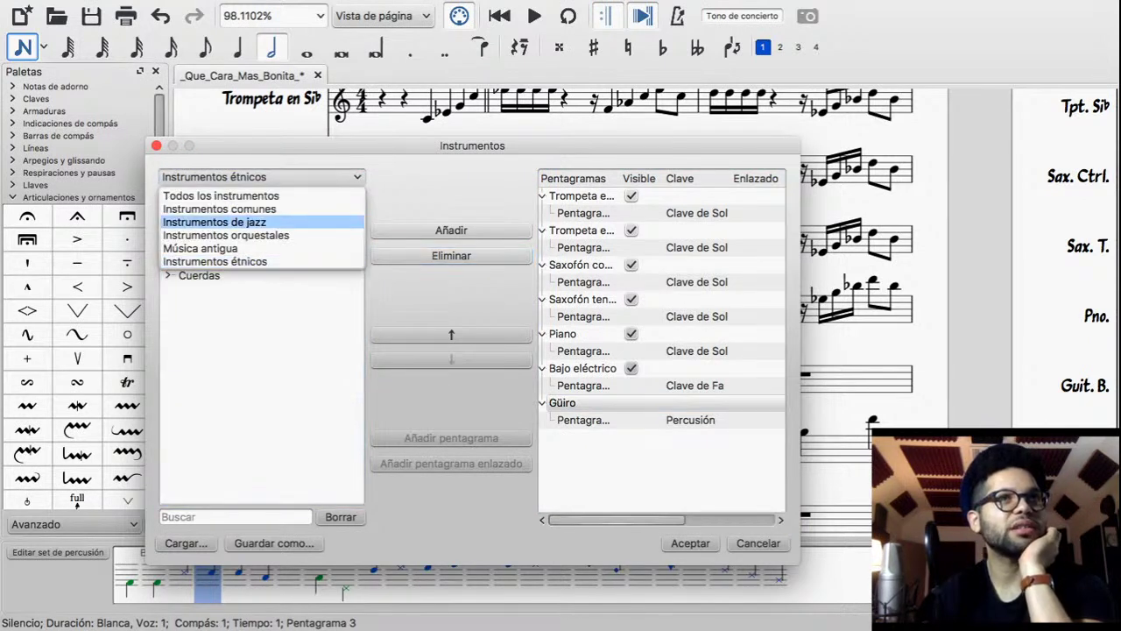
pyautogui.click(228, 221)
pyautogui.click(167, 250)
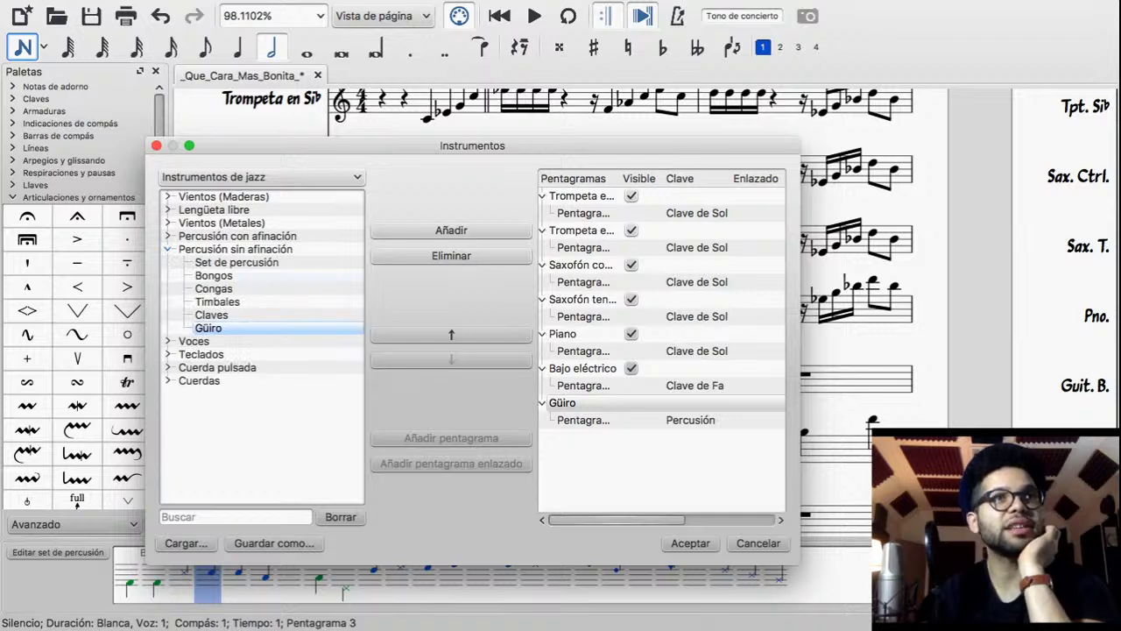
pyautogui.doubleClick(213, 275)
pyautogui.doubleClick(214, 289)
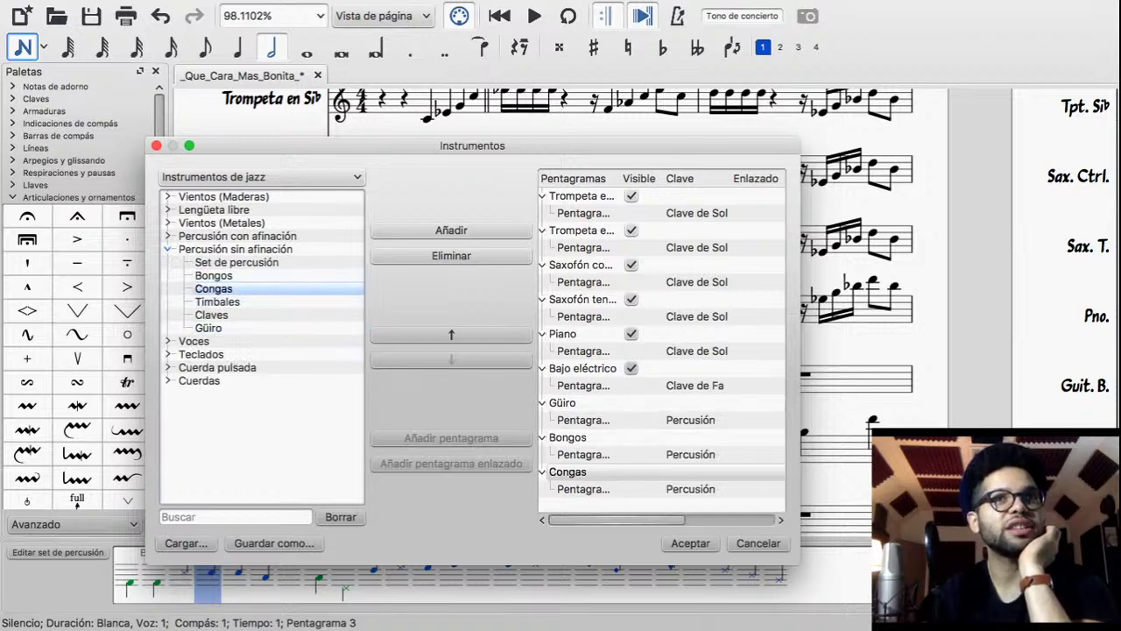
# Move the Güiro below the Congas in the score's instrument list and return it above the Bongos
pyautogui.click(563, 403)
pyautogui.click(451, 360)
pyautogui.press('space')
pyautogui.press('space')
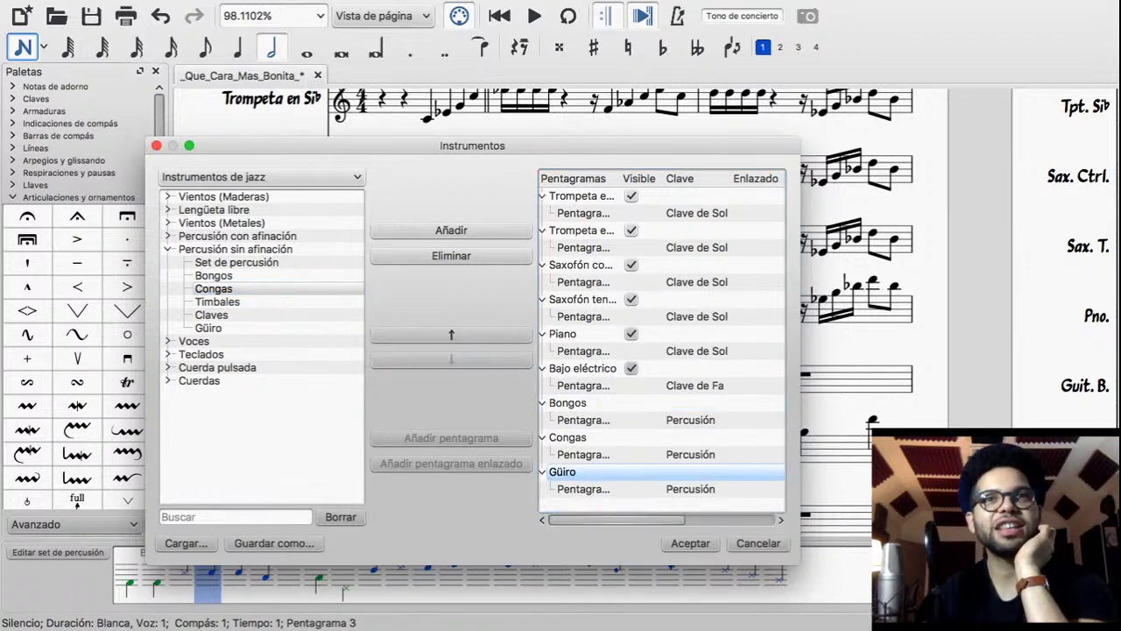
pyautogui.press('Tab')
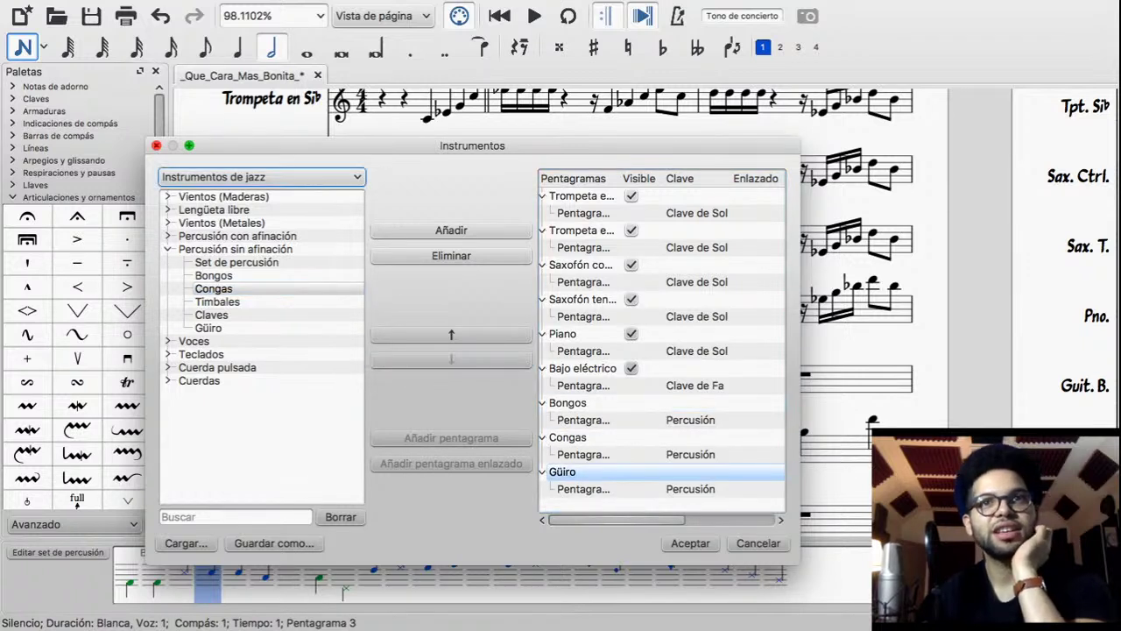
pyautogui.click(451, 334)
pyautogui.click(451, 334)
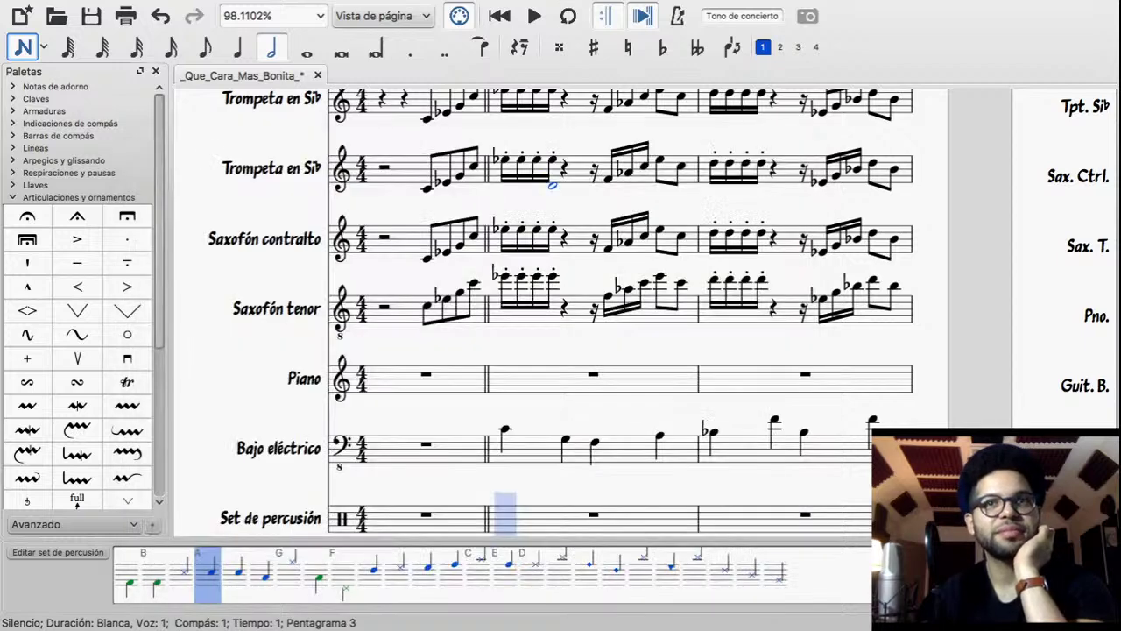
# Apply the instrument changes and play the score back from the electric bass's first note in measure 2
pyautogui.press('Return')
pyautogui.scroll(-5, 561, 350)
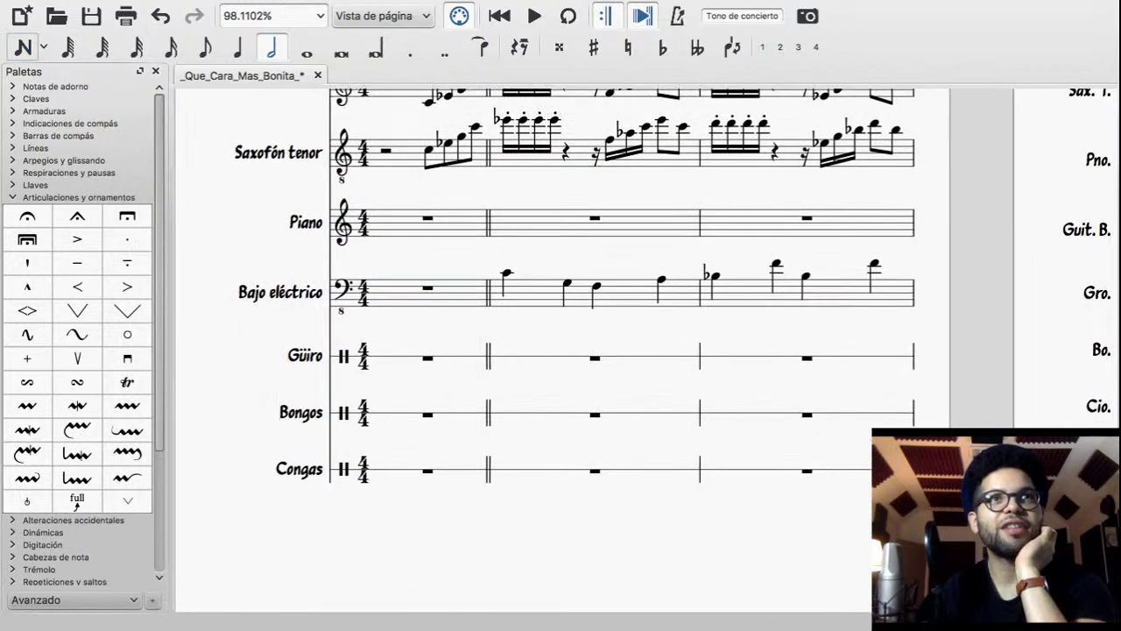
pyautogui.click(507, 272)
pyautogui.press('space')
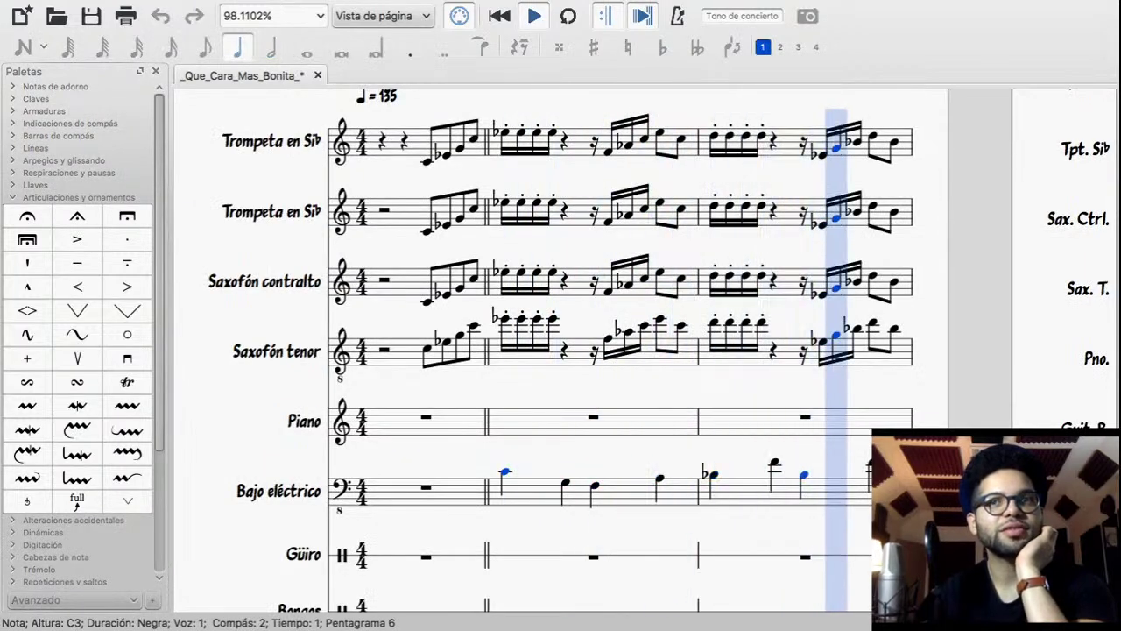
pyautogui.press('space')
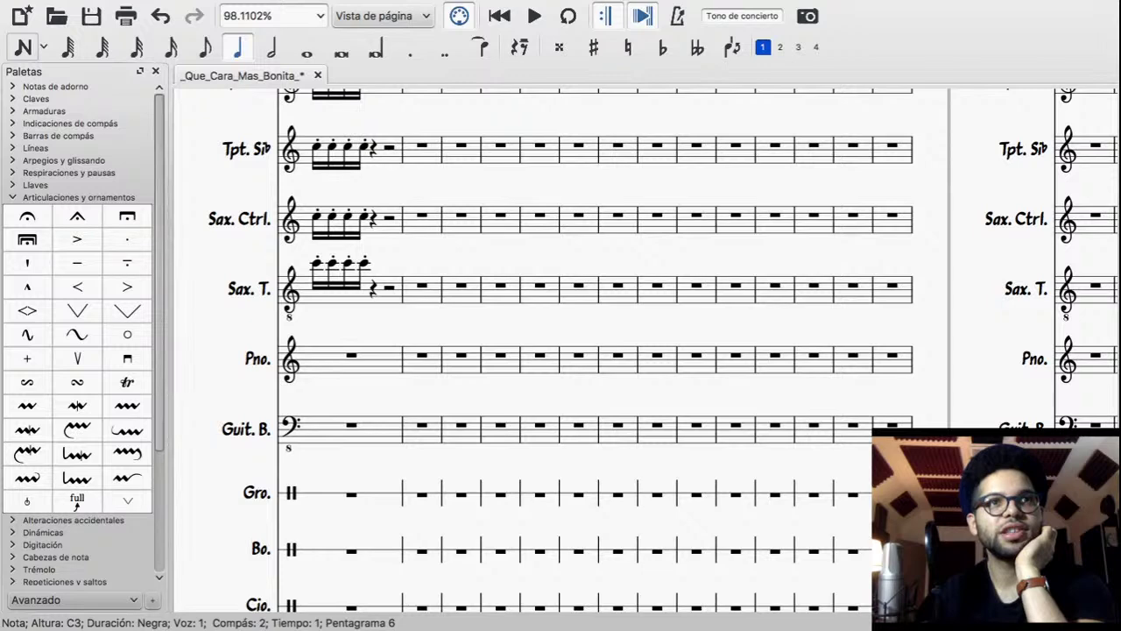
# Switch to the YouTube recording of "Que Cara Mas Bonita" and listen repeatedly to its opening from the start
pyautogui.press('super+Tab')
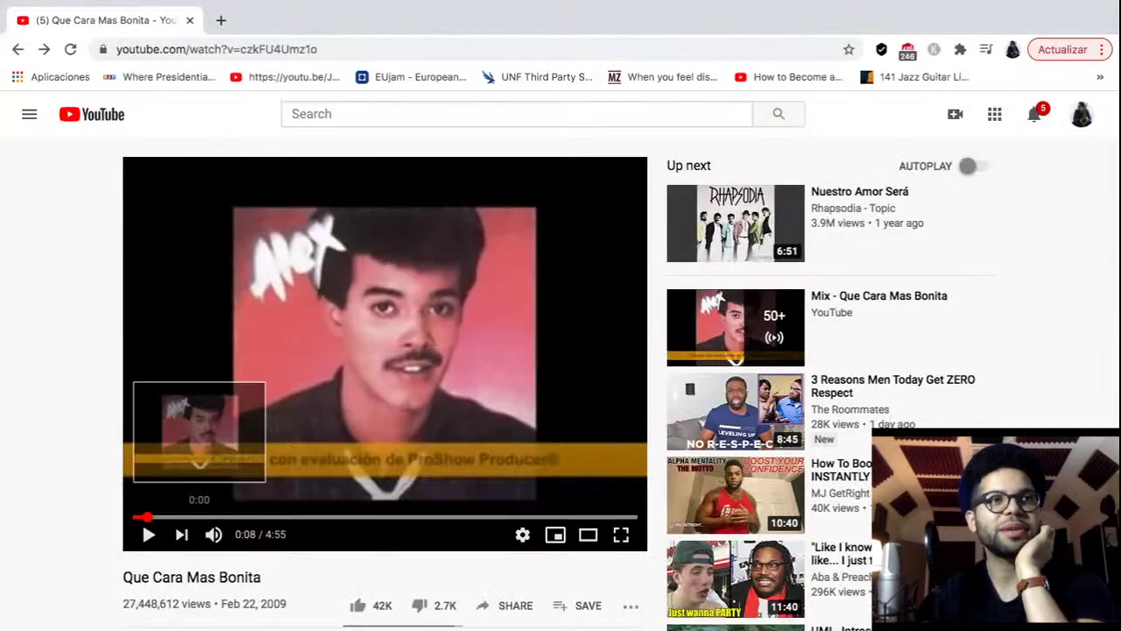
pyautogui.click(136, 518)
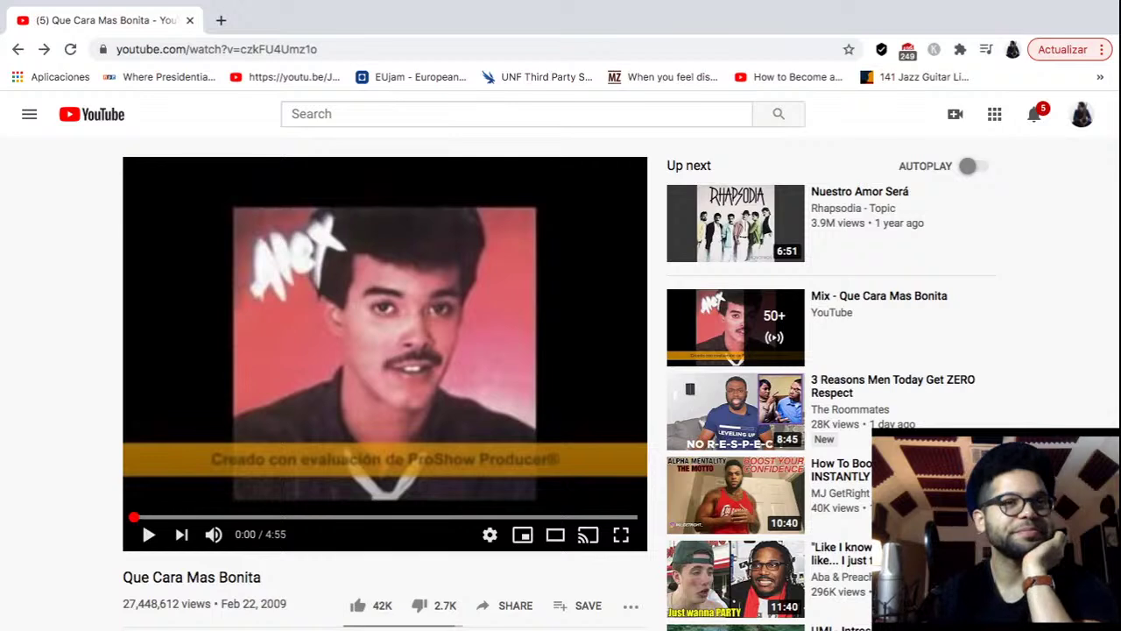
pyautogui.press('space')
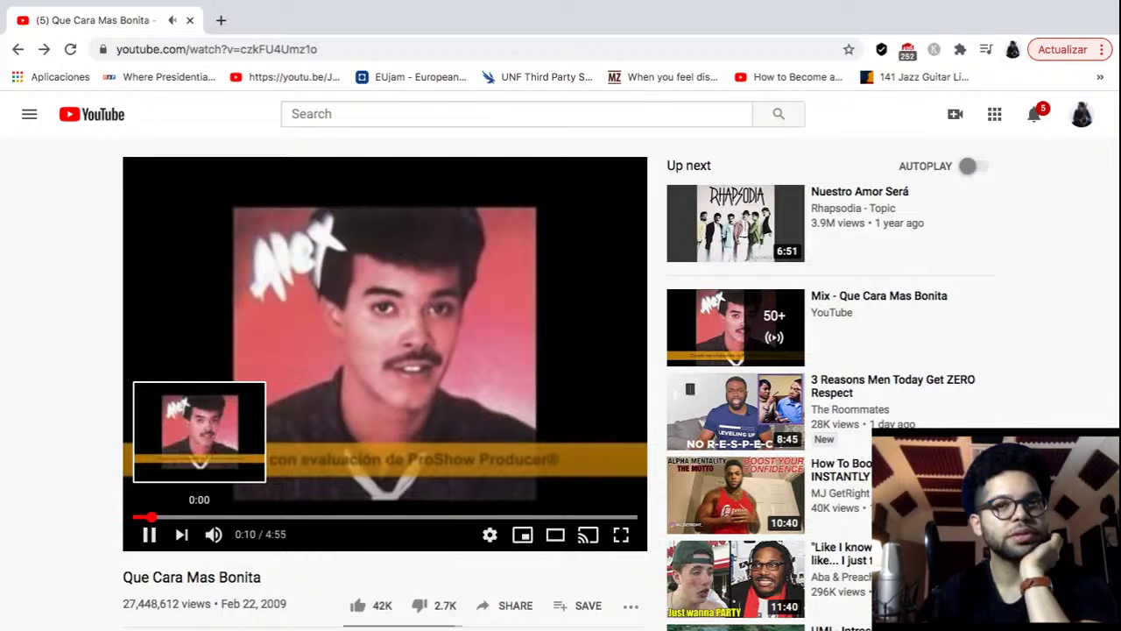
pyautogui.press('space')
pyautogui.press('0')
pyautogui.press('space')
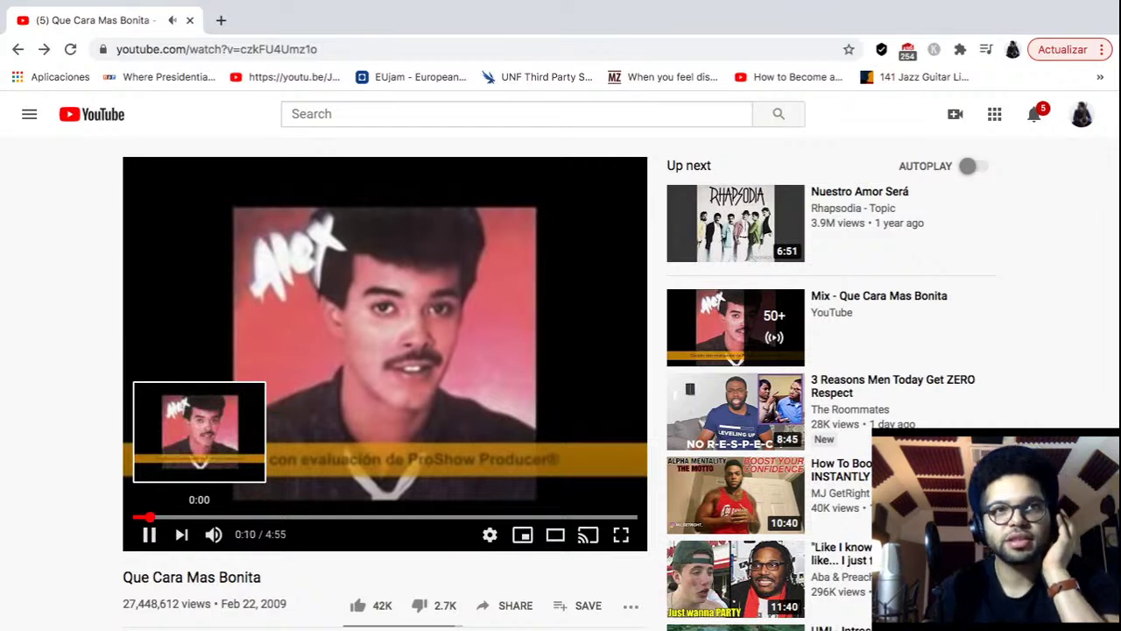
pyautogui.click(134, 517)
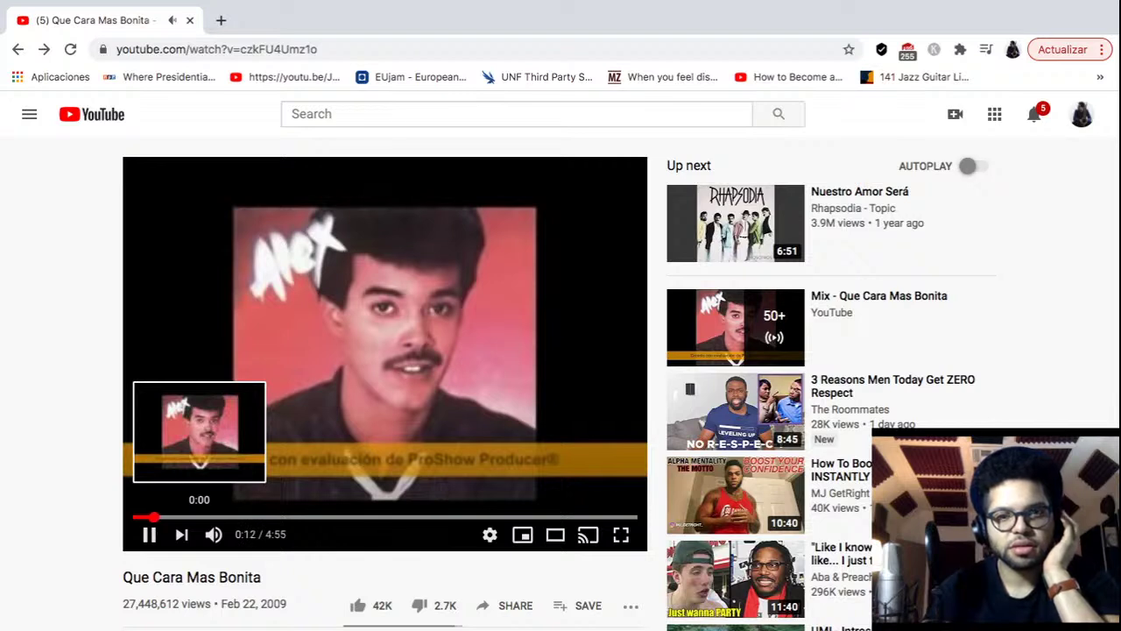
pyautogui.click(136, 516)
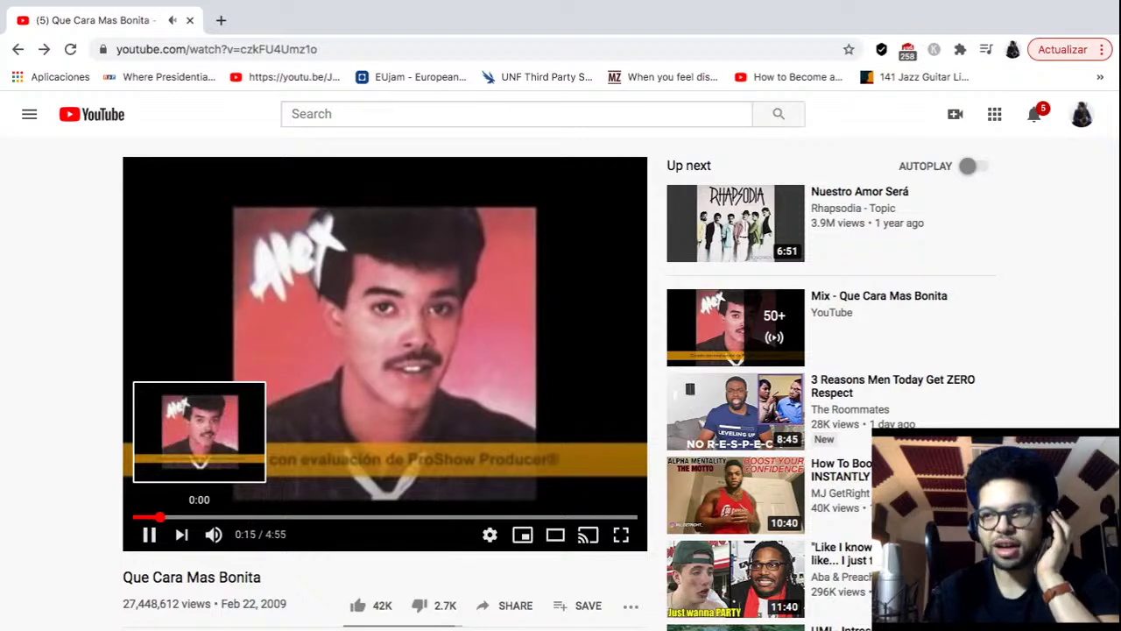
pyautogui.click(134, 516)
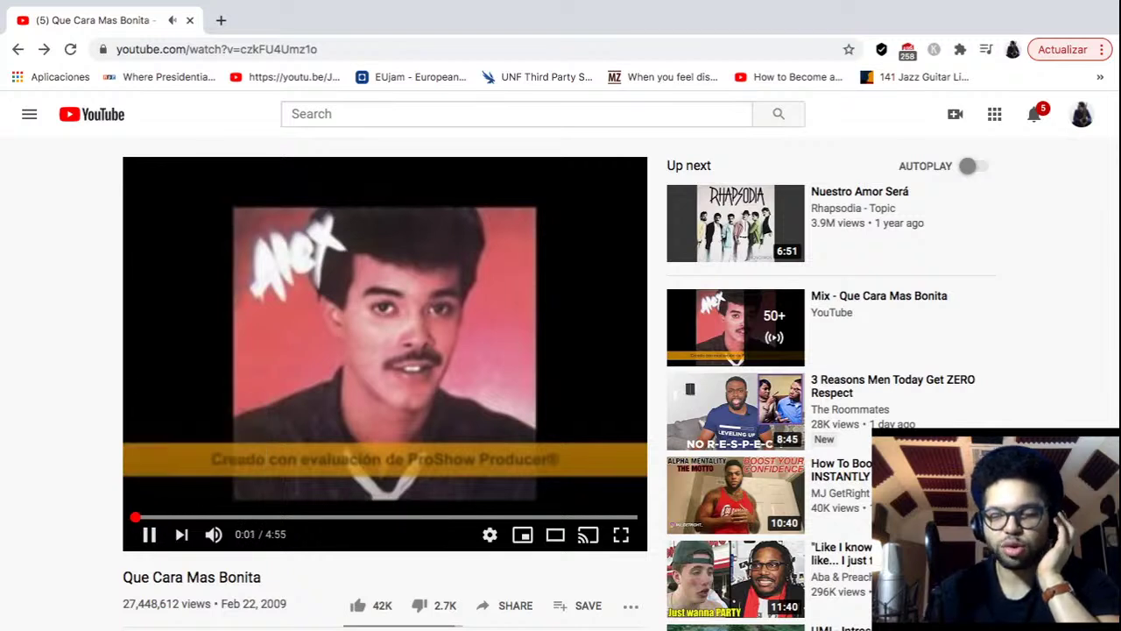